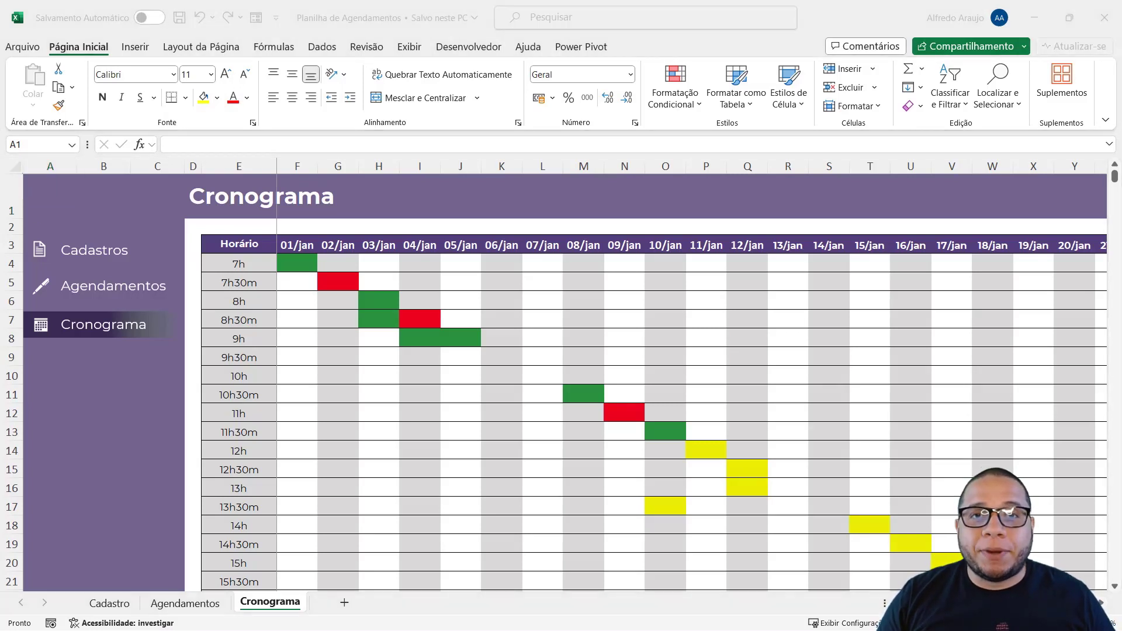
Inspect the L5 lookup formula, then review Agendamentos' client, employee, date and 8h30m Horário entries
click(547, 286)
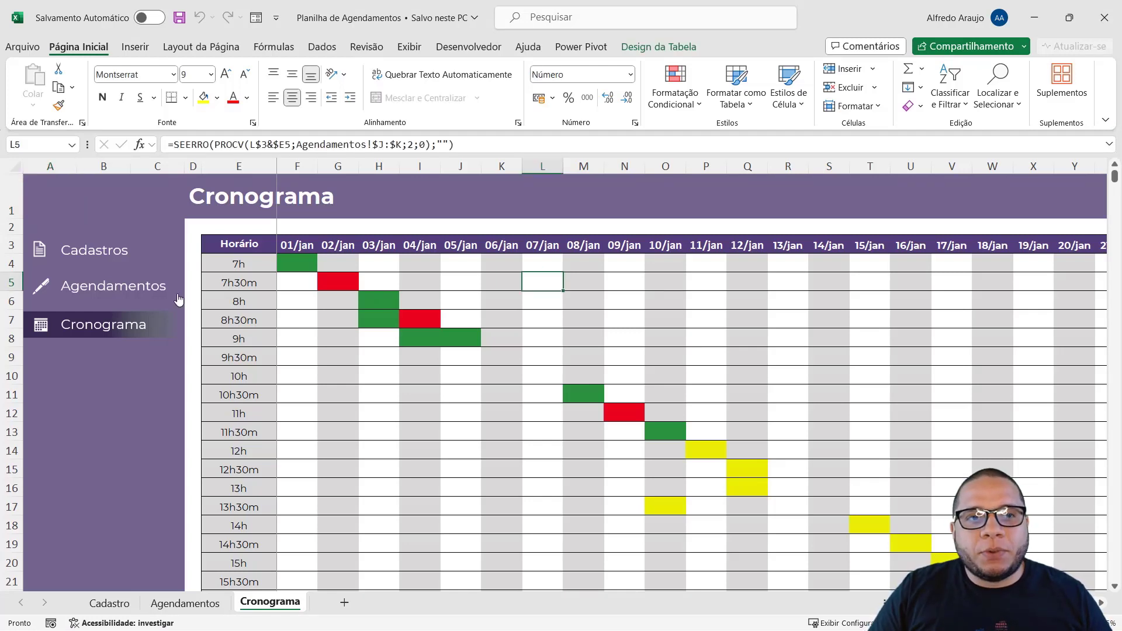
click(153, 290)
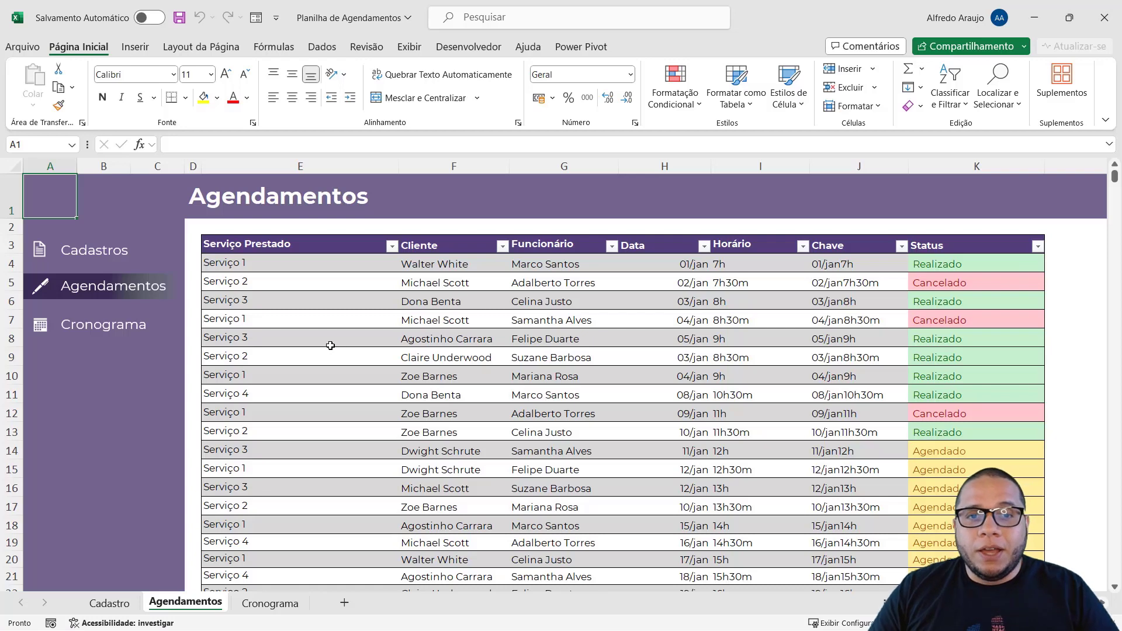
click(426, 315)
click(587, 336)
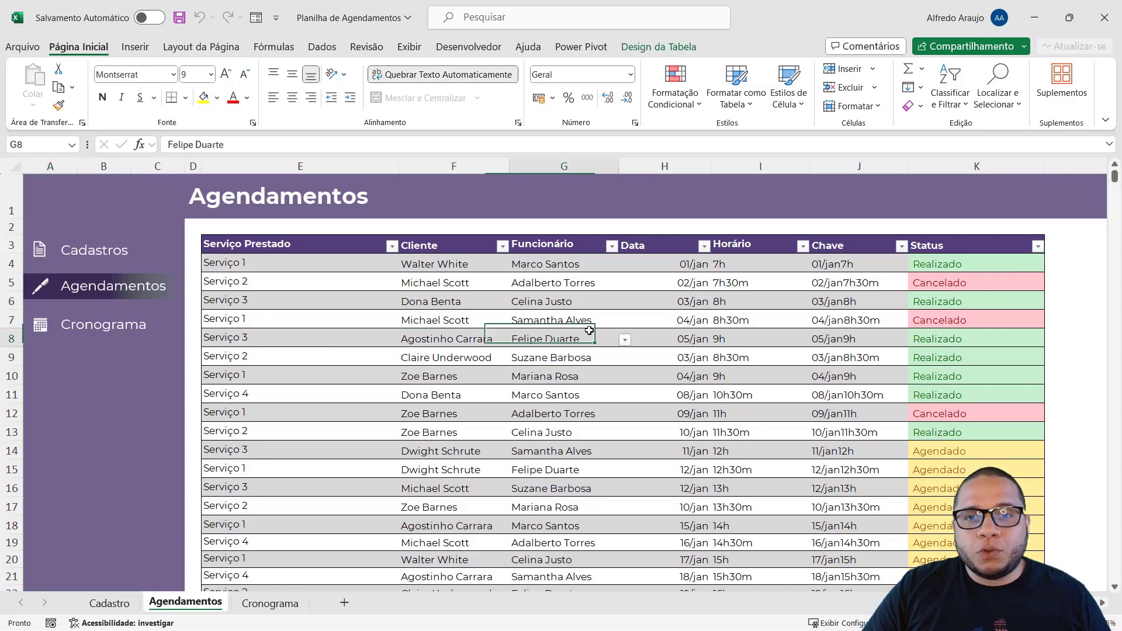
click(655, 313)
click(751, 313)
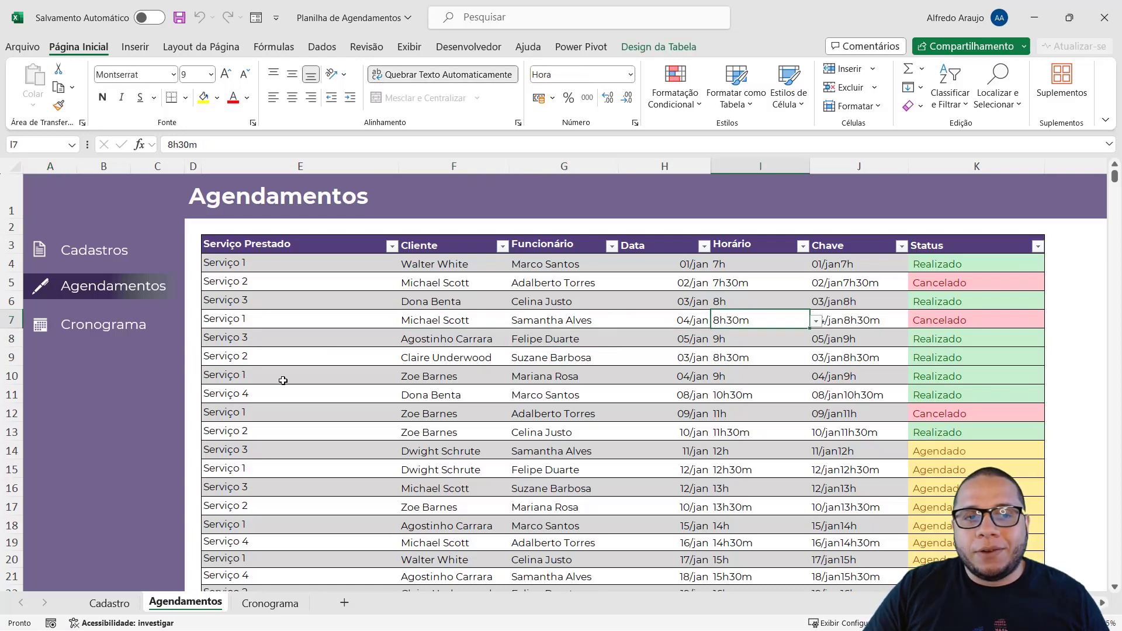
Back on Cronograma, inspect the formulas in F4, the red 02/jan slot and yellow Q15
click(102, 325)
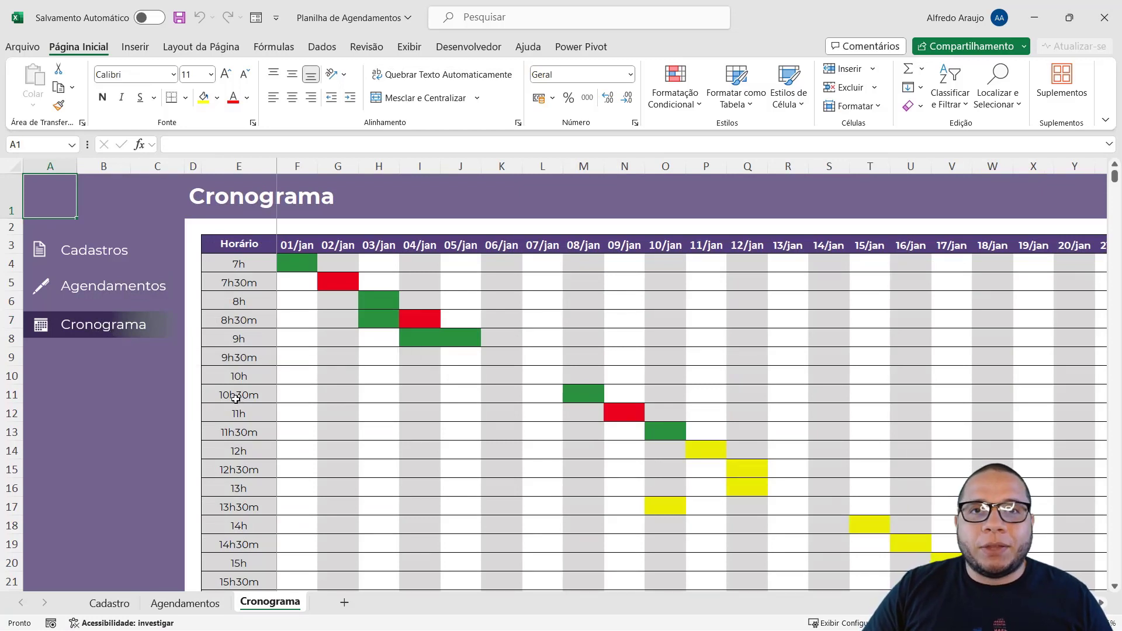
click(298, 267)
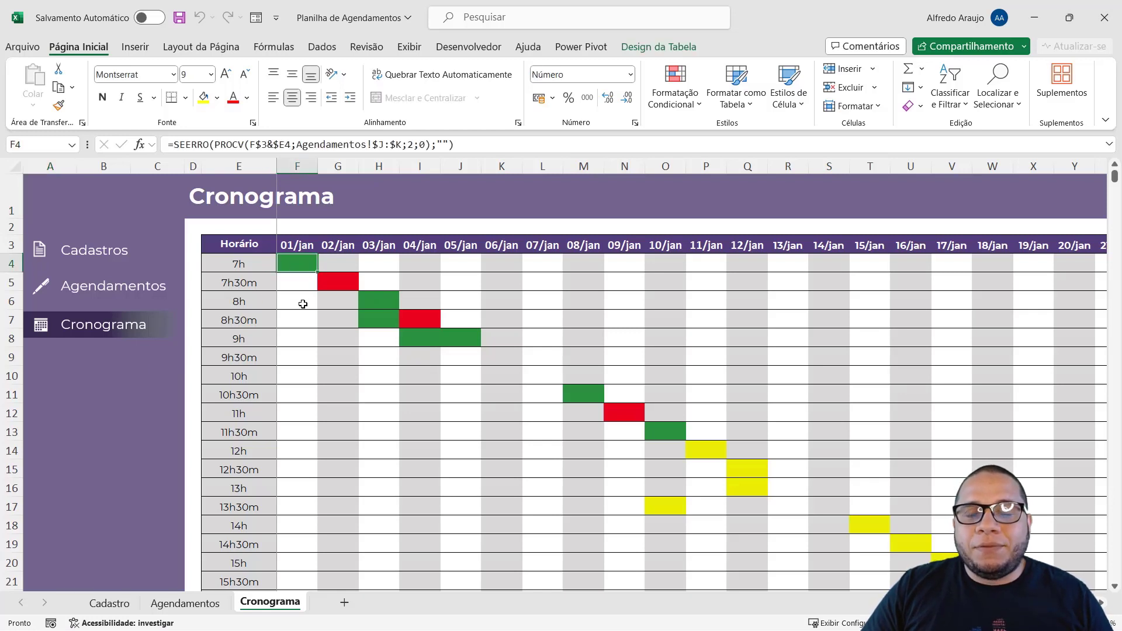
click(328, 287)
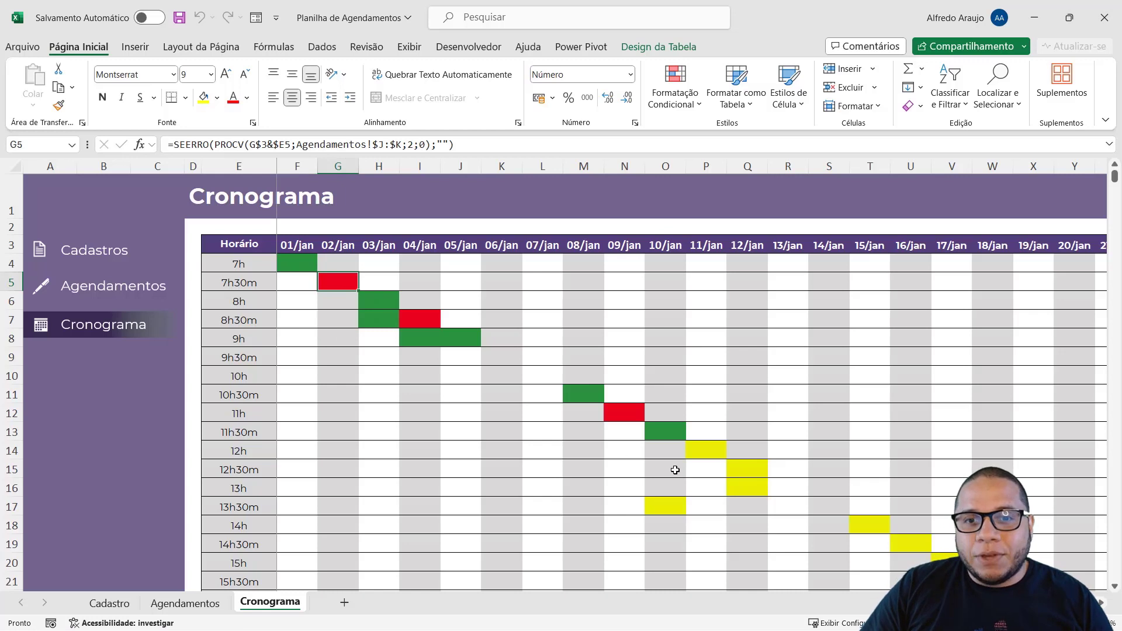
click(742, 471)
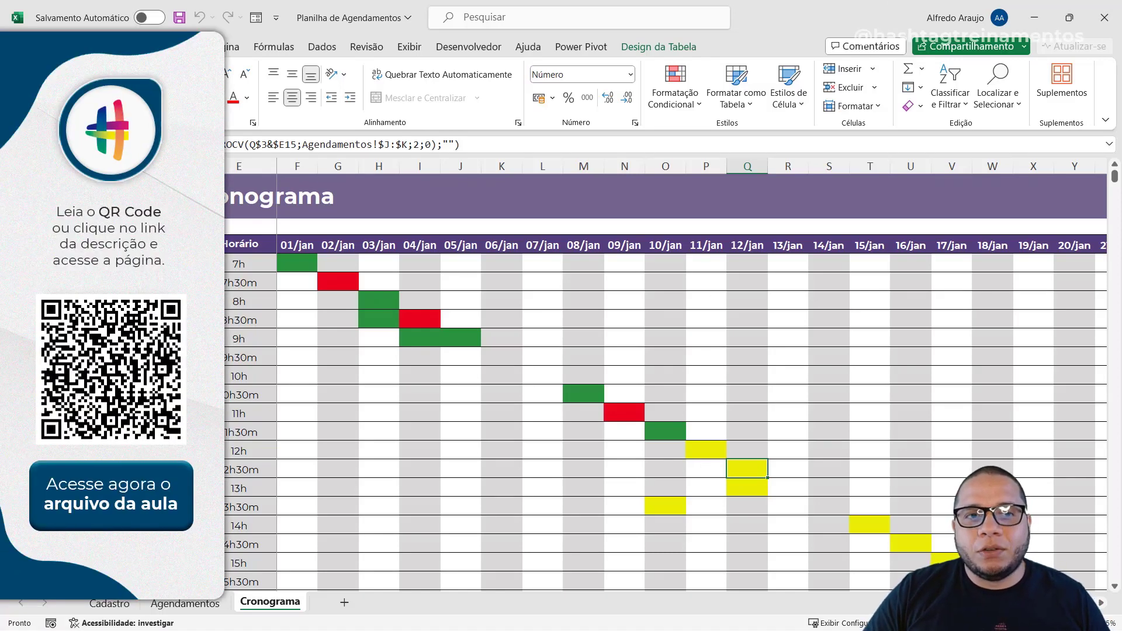
Flip through the Agendamentos and Cadastros sheets and return to Cronograma
click(113, 286)
click(123, 274)
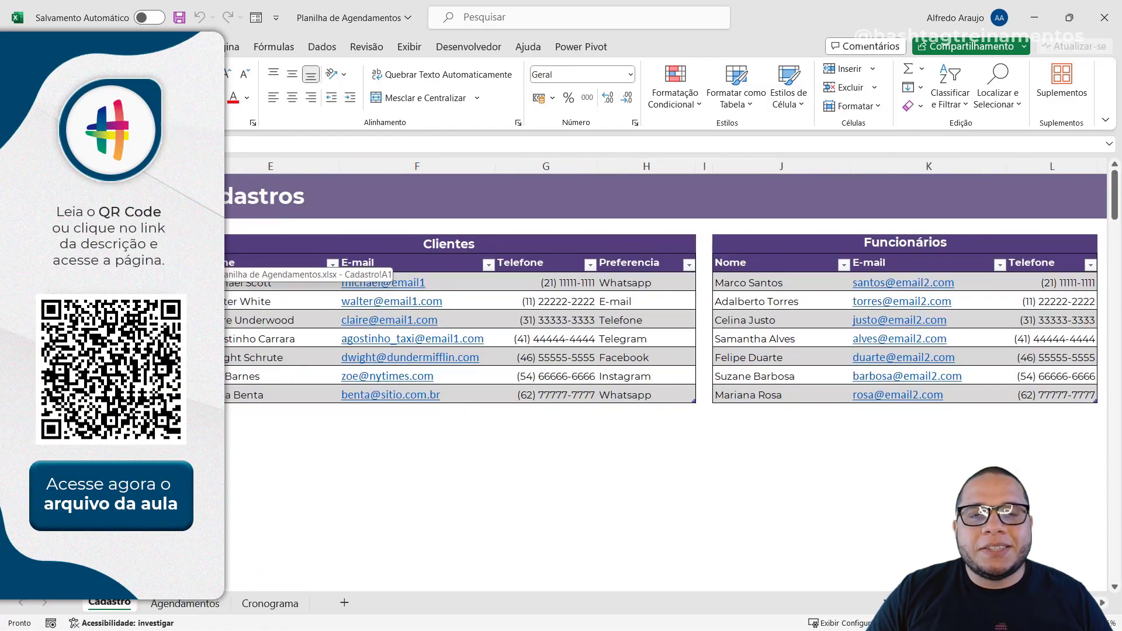
click(114, 286)
click(105, 327)
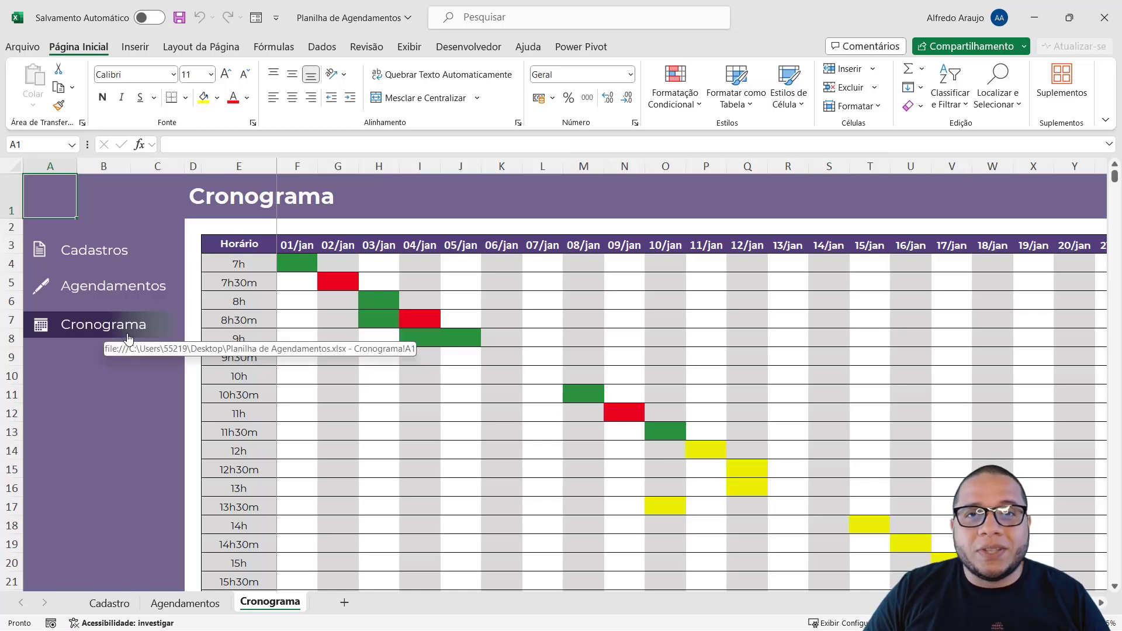
On Agendamentos, highlight the Serviço Prestado, Cliente, Funcionário, Data, Horário and Status columns
click(129, 294)
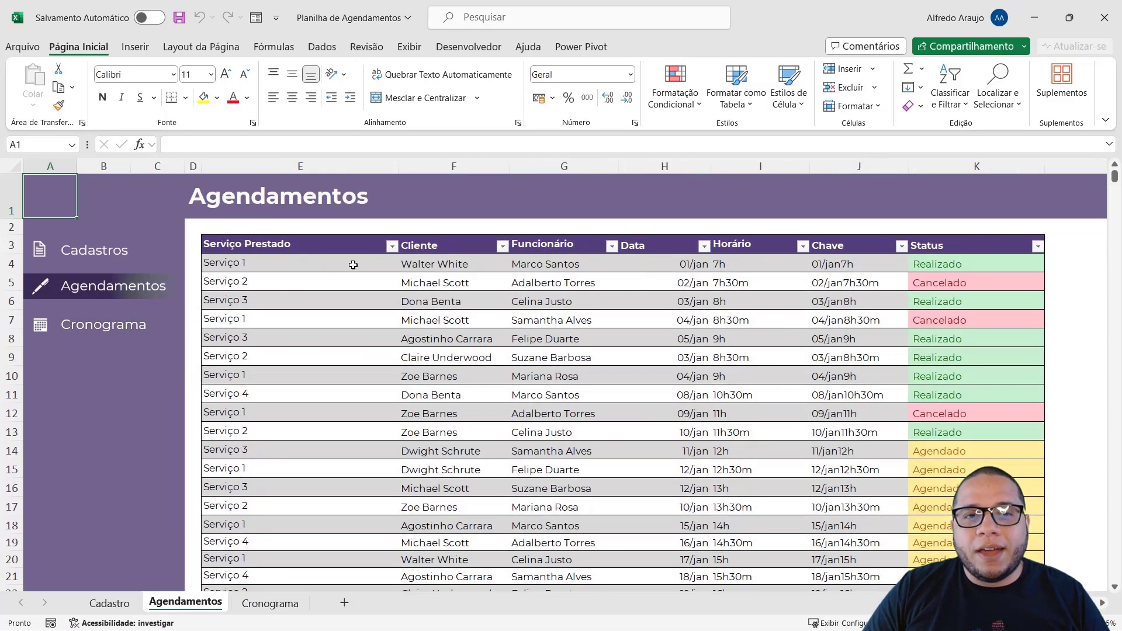
drag(338, 261, 318, 541)
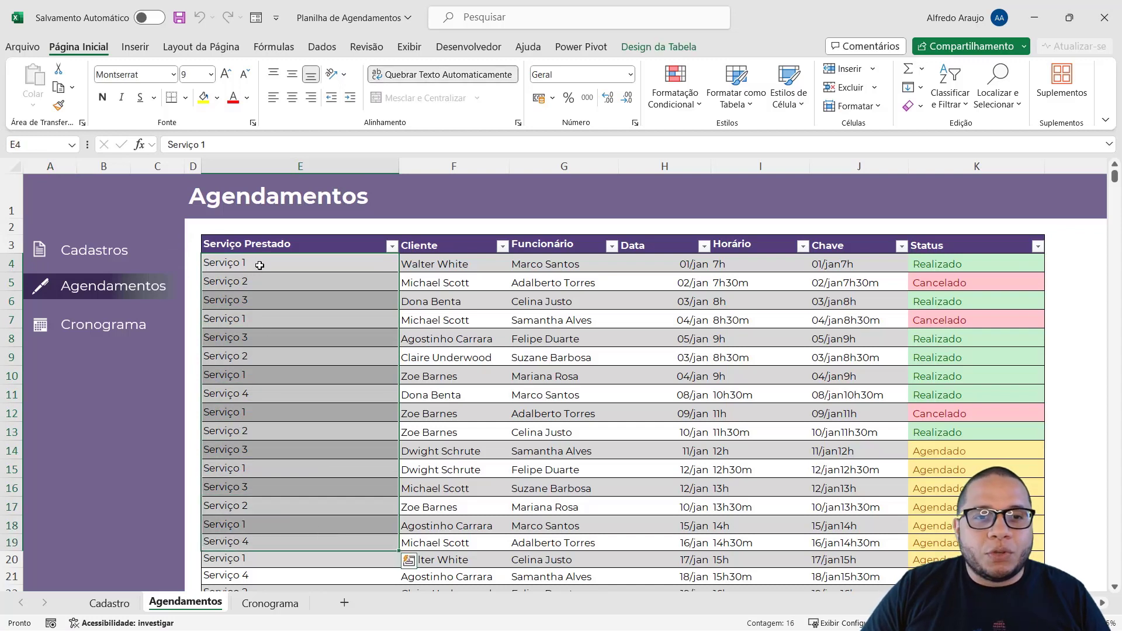
click(261, 282)
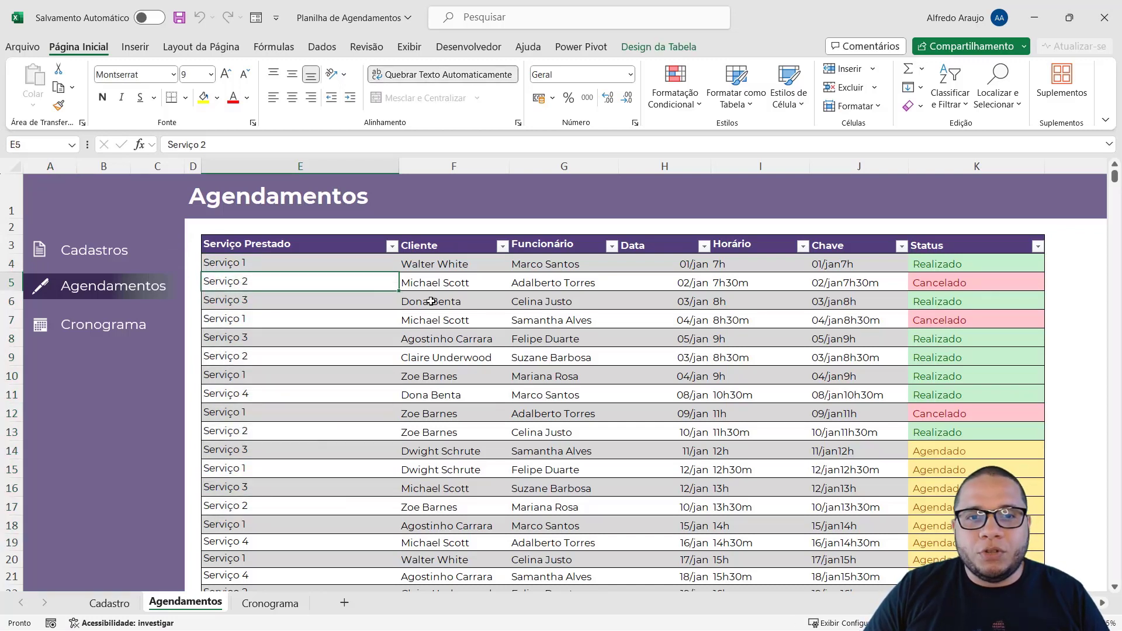
drag(448, 263, 456, 462)
drag(551, 266, 560, 447)
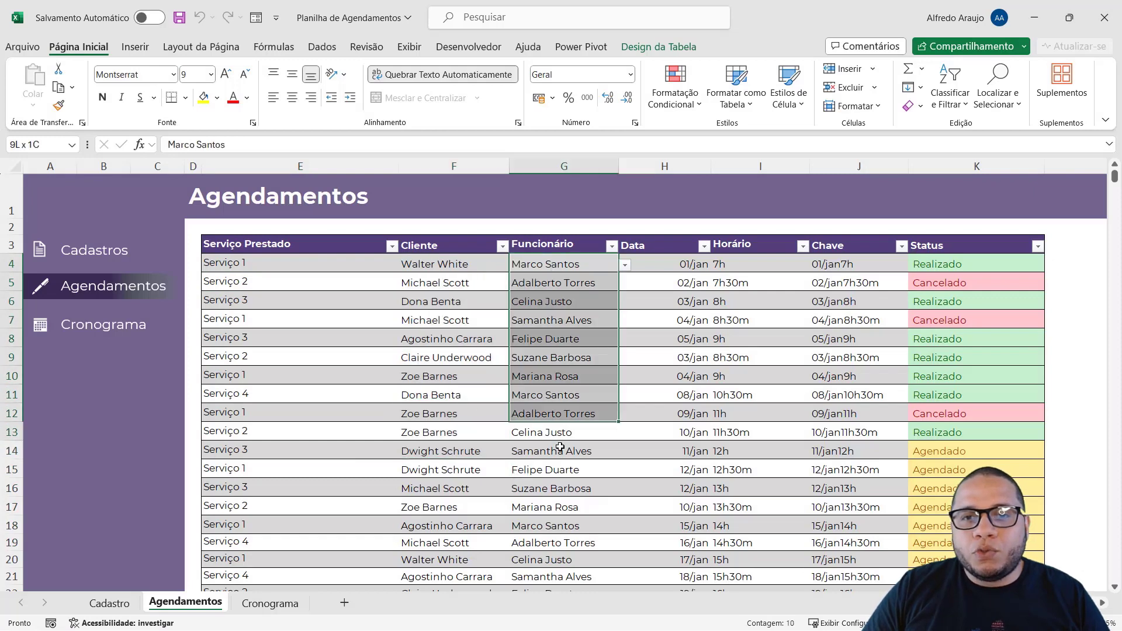
drag(690, 263, 686, 416)
drag(744, 265, 760, 416)
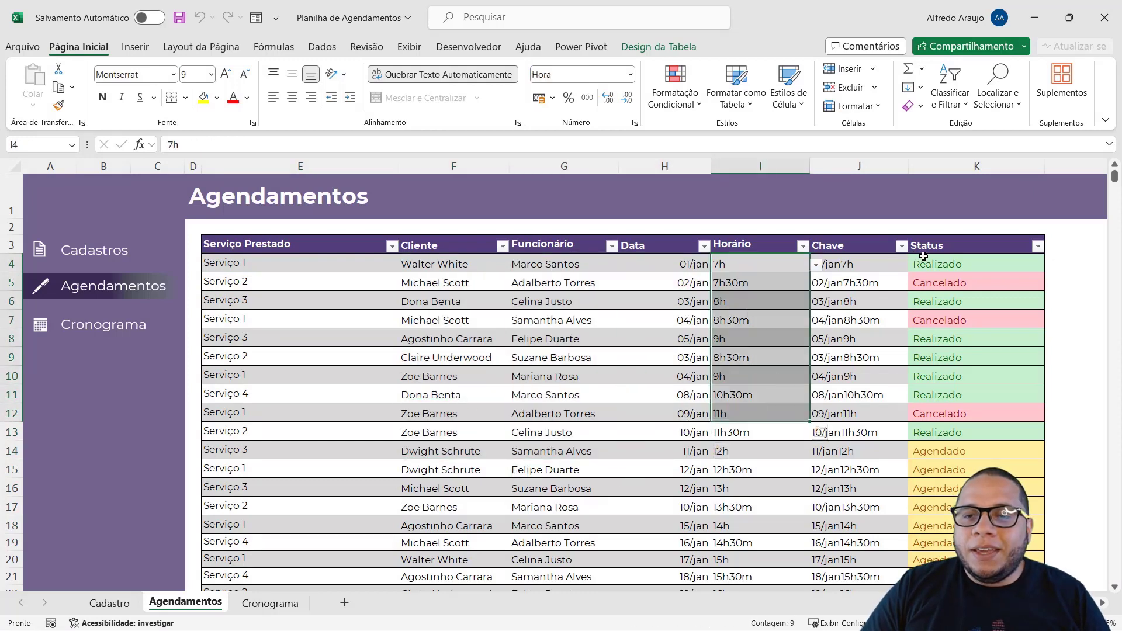
drag(926, 264, 935, 488)
Show the K4 Status dropdown choices twice, leaving it at Realizado
click(1004, 263)
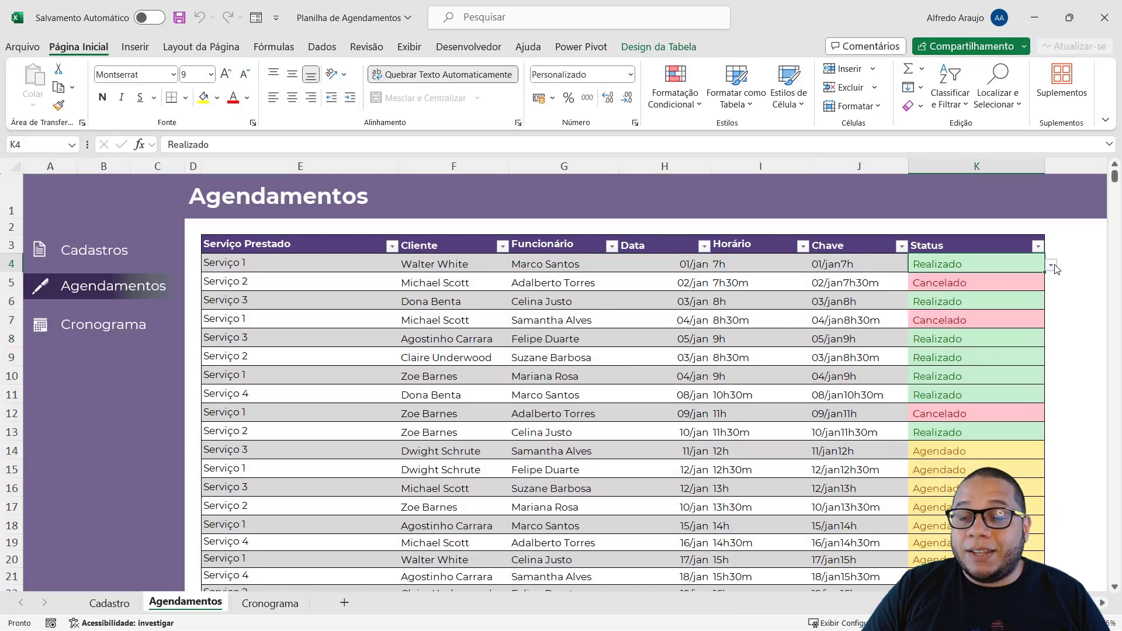
click(1052, 267)
click(1052, 267)
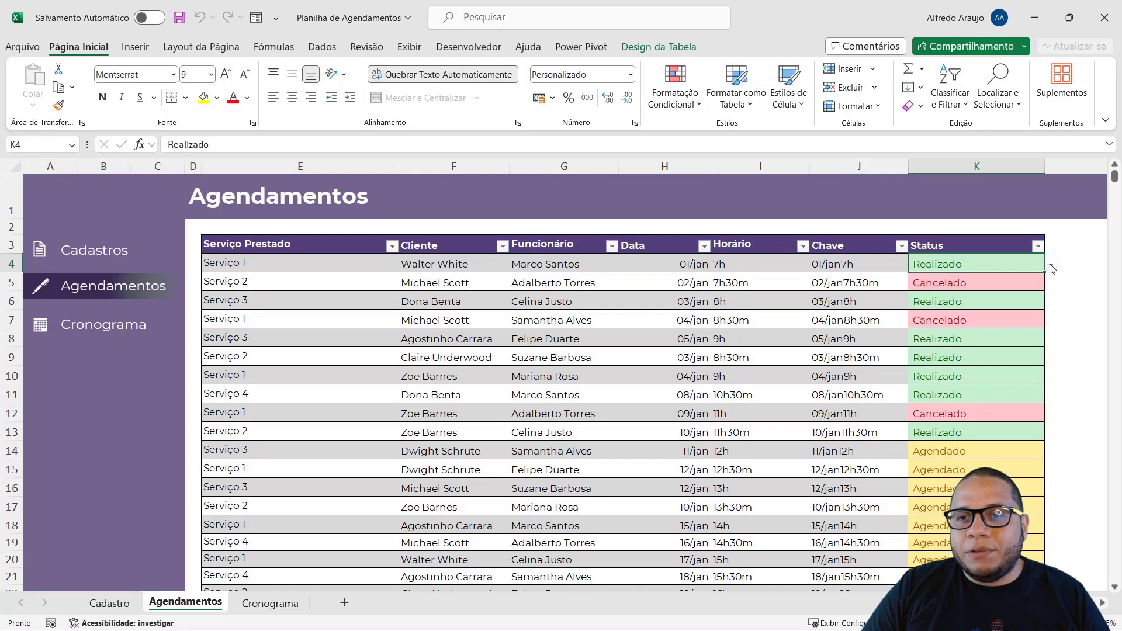
click(1051, 268)
click(1051, 269)
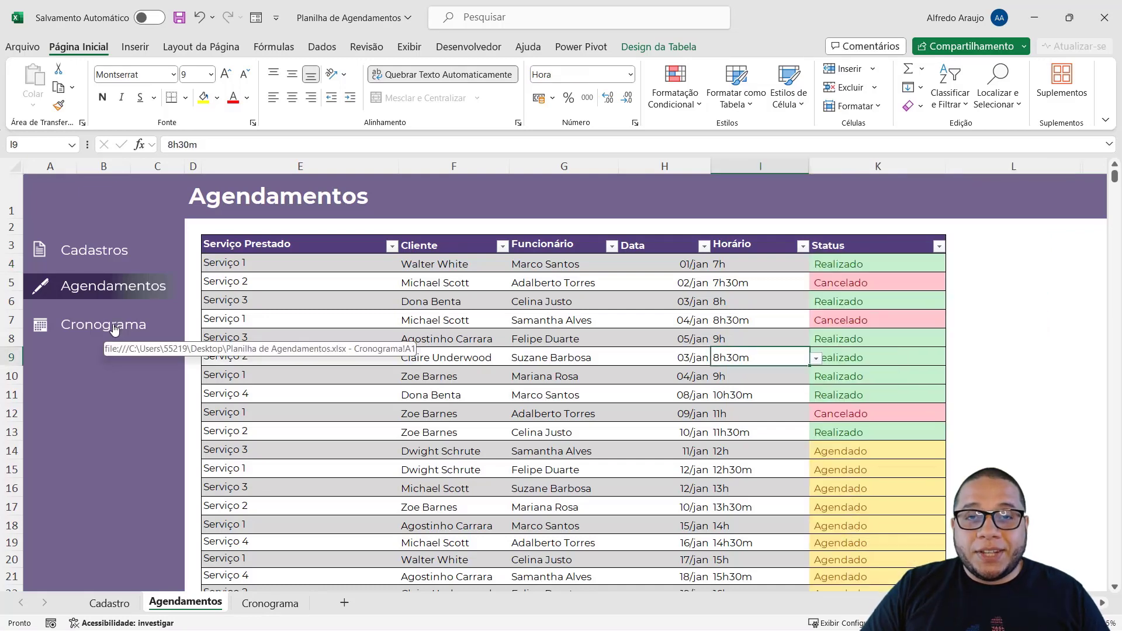
Go to the Cronograma grid and scroll through its time slots
click(114, 327)
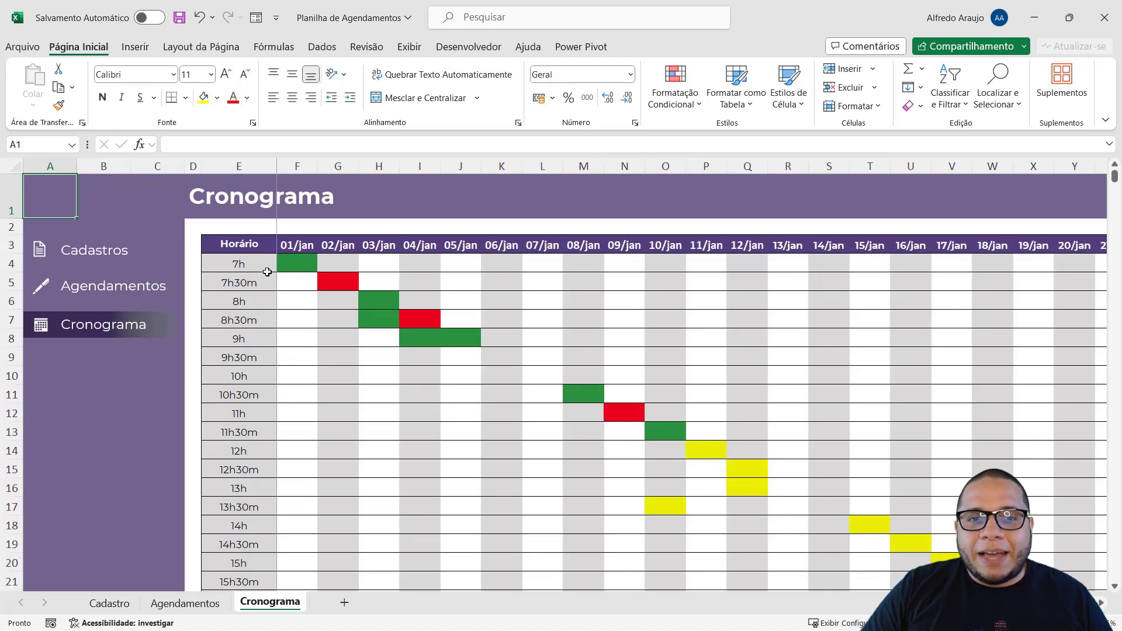
scroll(289, 301, down, 2)
scroll(286, 309, down, 1)
scroll(280, 324, up, 2)
scroll(280, 324, up, 1)
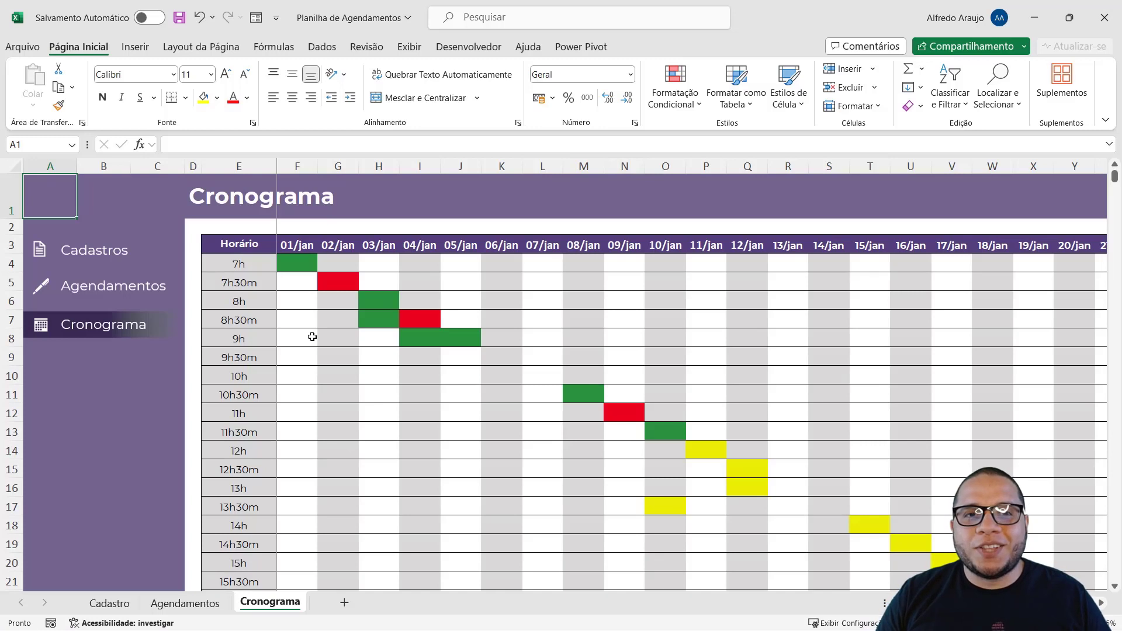
Highlight the 01/jan and 02/jan slot columns and the 9h30m label, then show Cadastros
drag(298, 249, 298, 431)
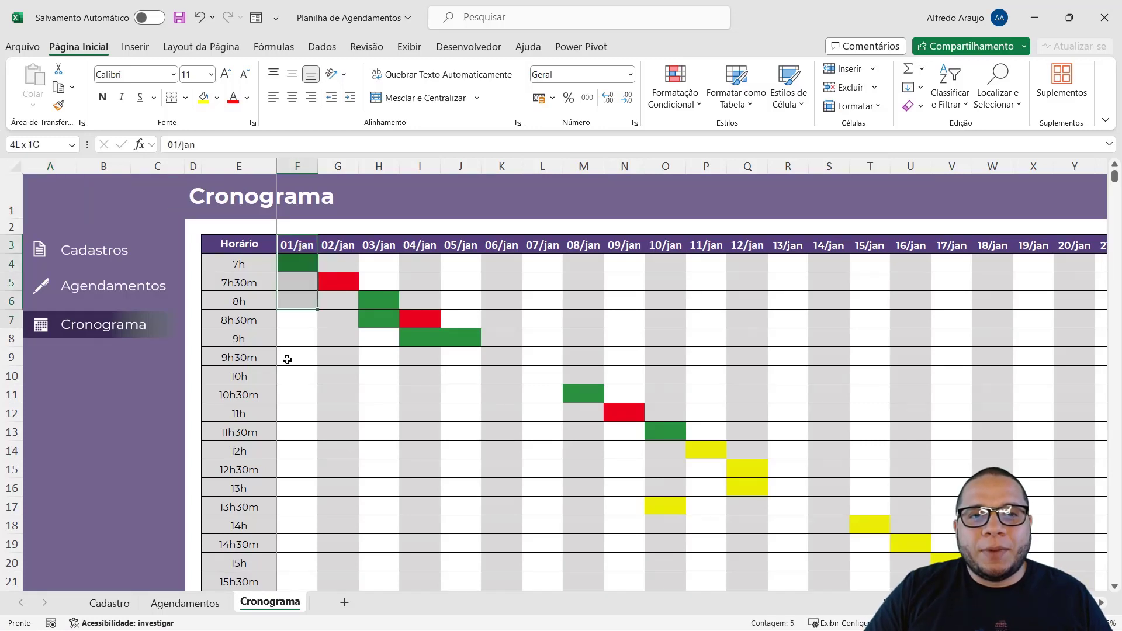
drag(342, 246, 339, 488)
click(246, 357)
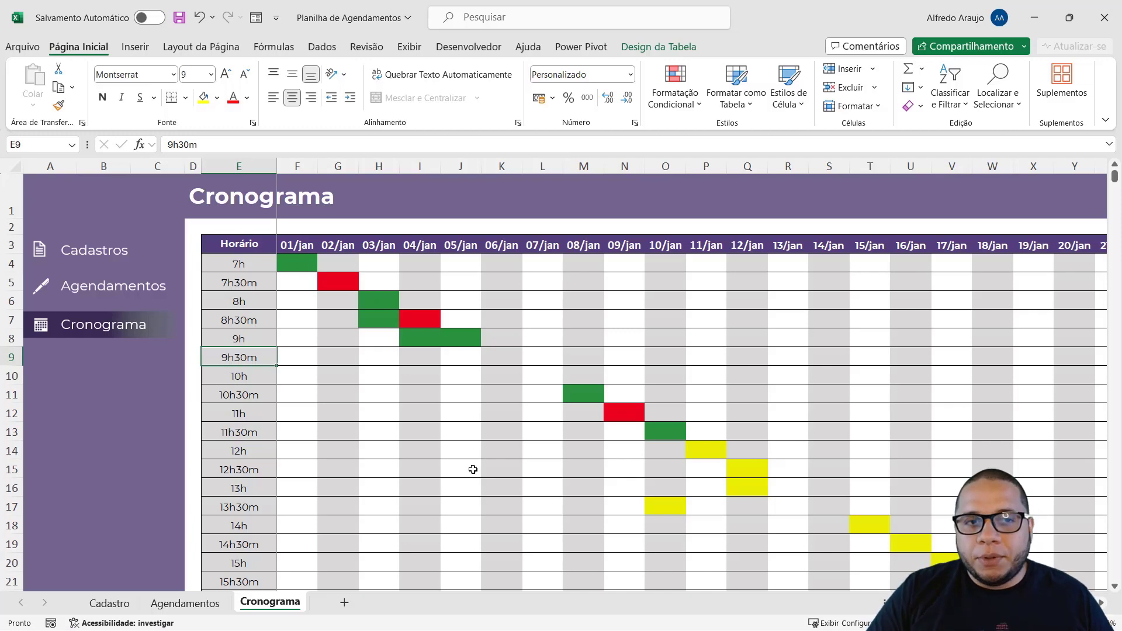
click(81, 251)
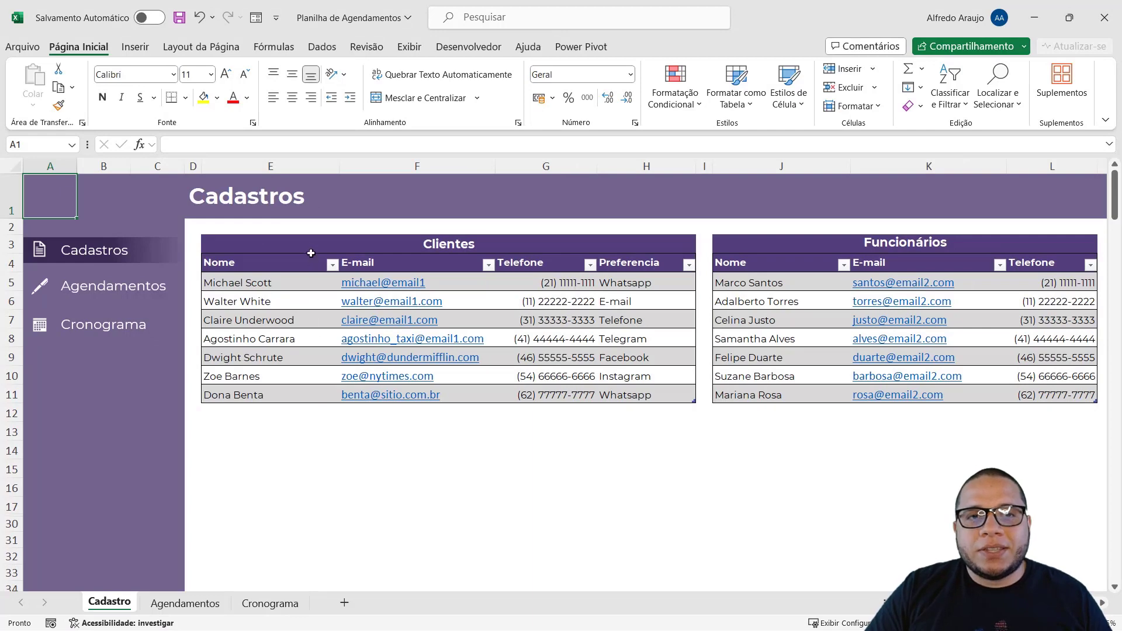
Highlight the Clientes and Funcionários tables and the clients' names, e-mails, phones and preferences
drag(310, 249, 316, 400)
drag(982, 237, 994, 416)
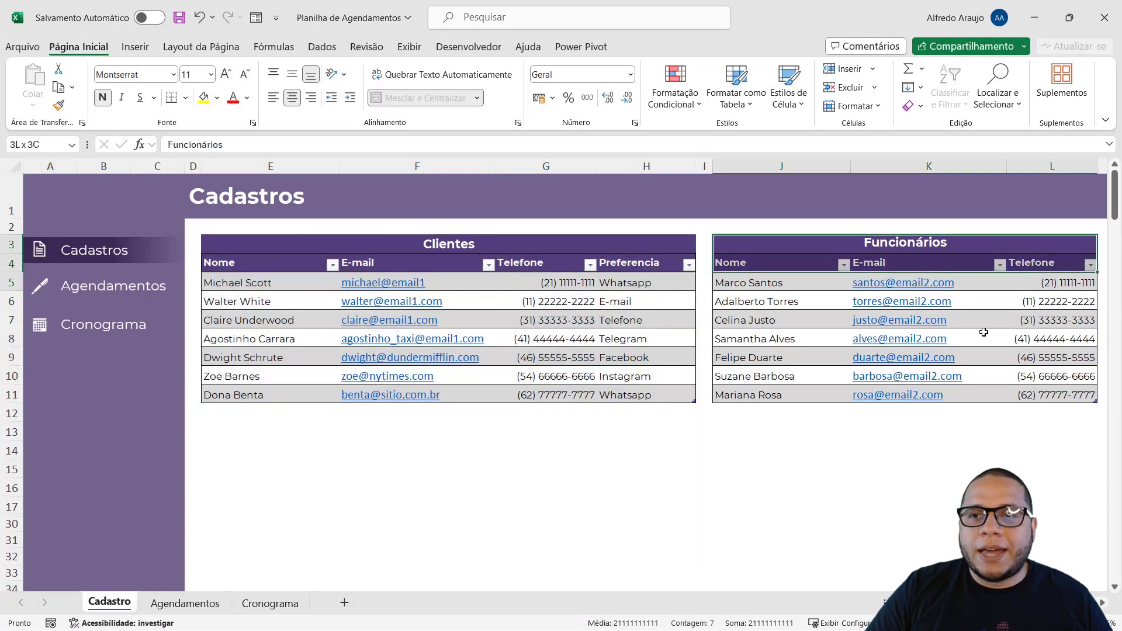
click(935, 488)
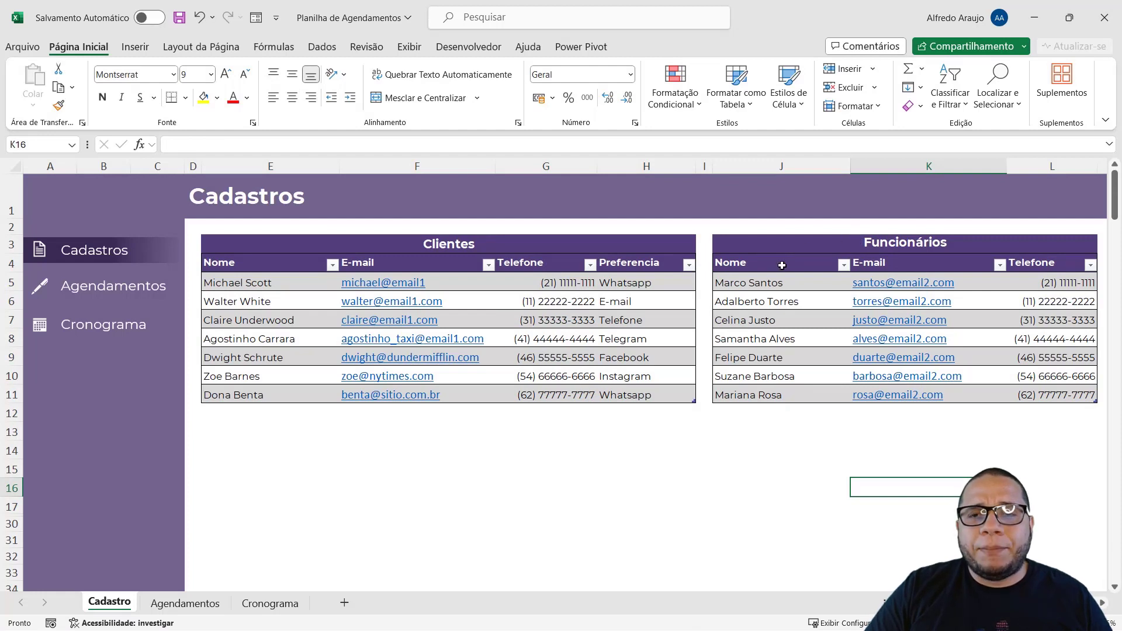
drag(780, 283, 1046, 386)
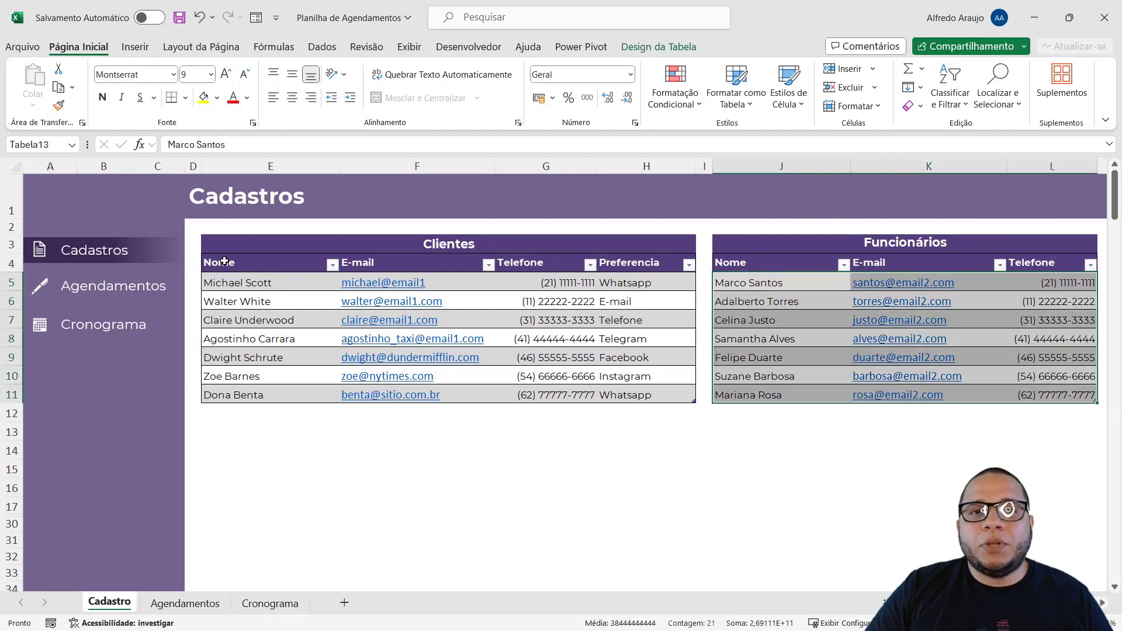
drag(224, 261, 540, 395)
click(666, 348)
Show a client's contact preference choices, leave Whatsapp unchanged, and return to Agendamentos
click(677, 285)
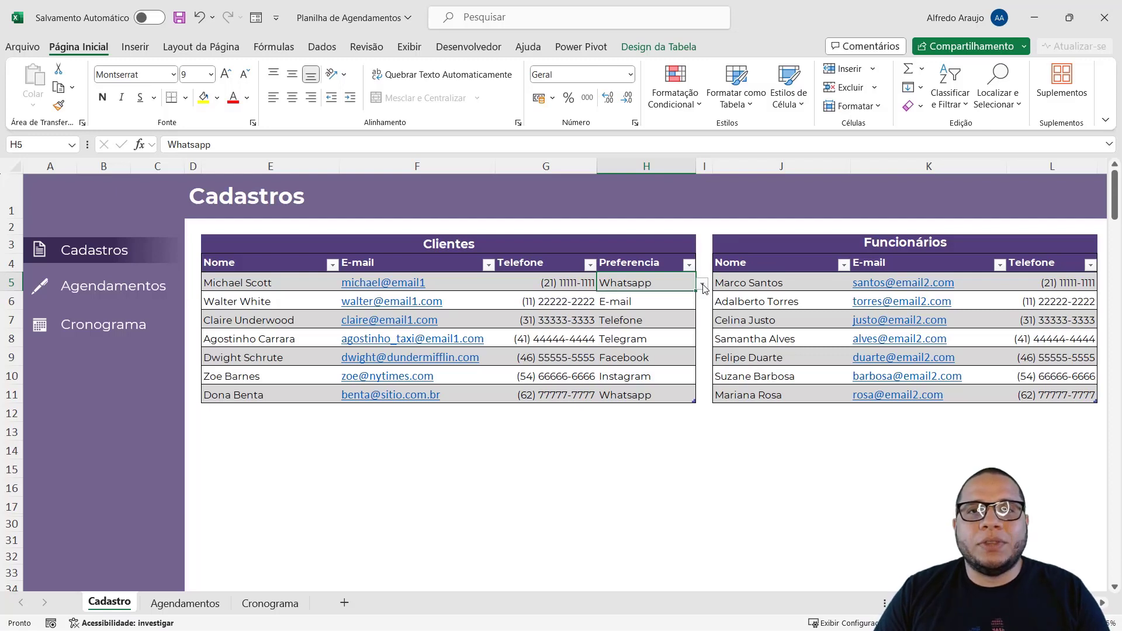
click(702, 285)
click(702, 285)
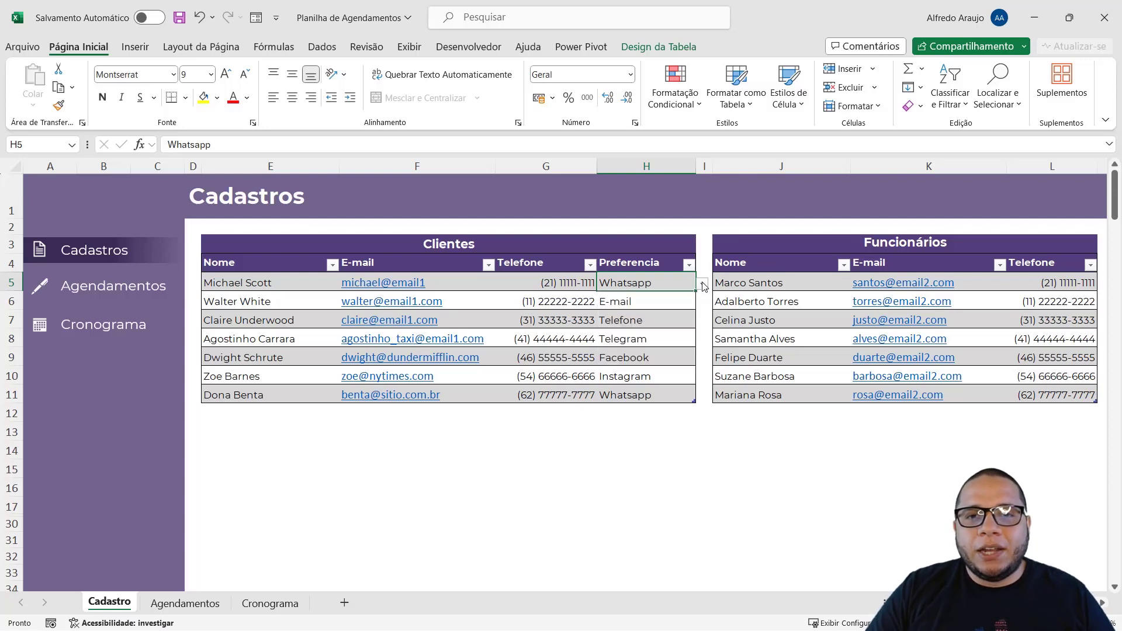
click(703, 285)
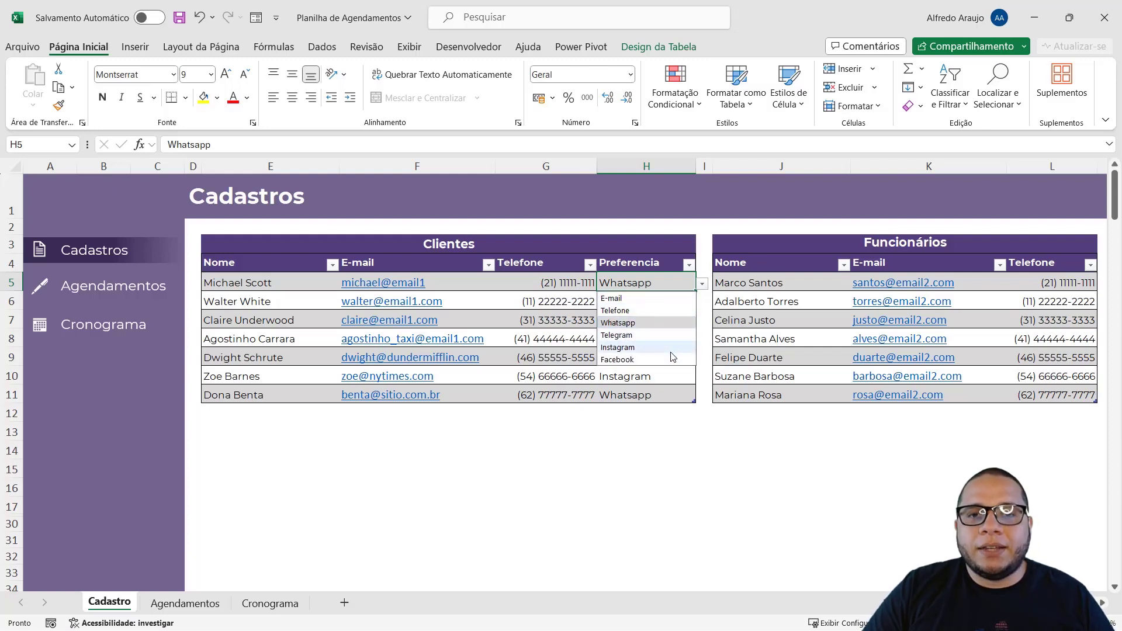
click(588, 298)
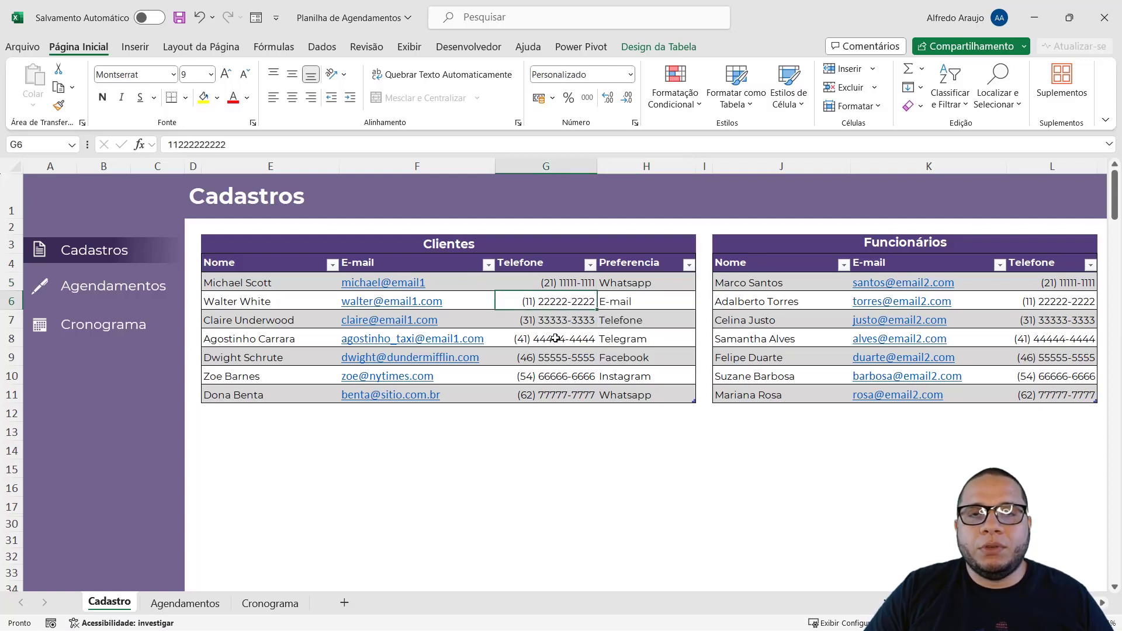
click(112, 288)
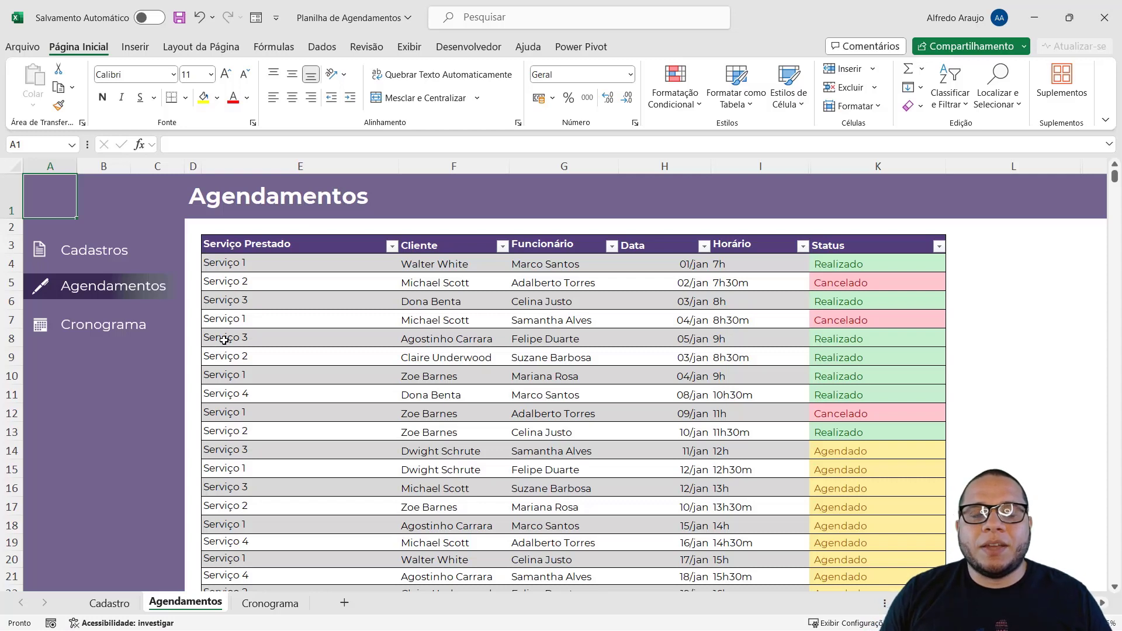
click(295, 261)
click(284, 282)
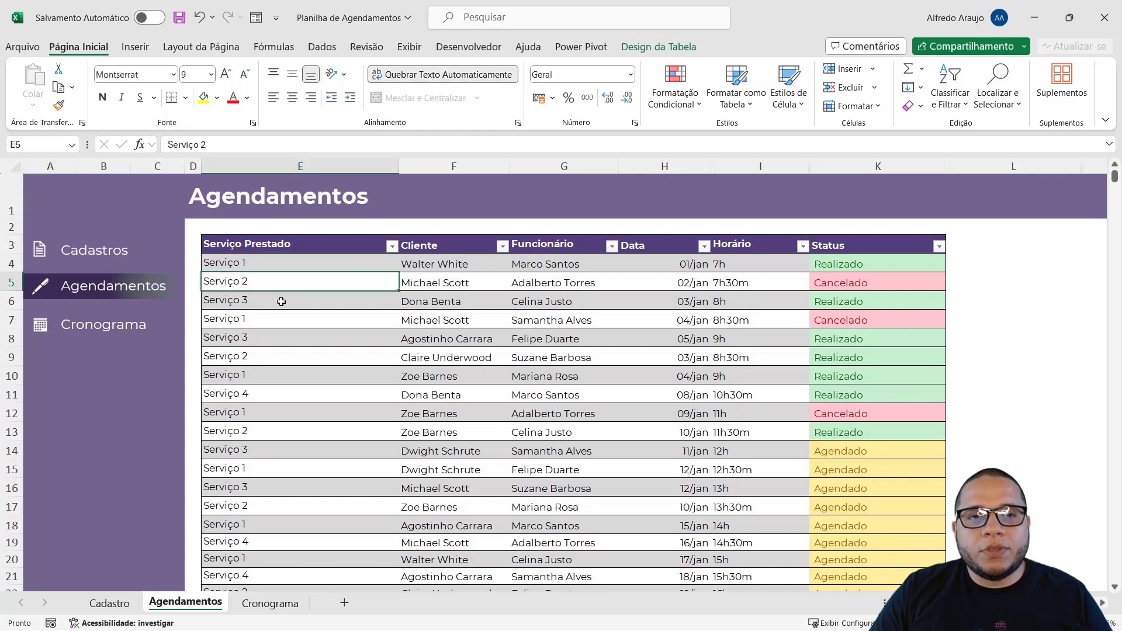
click(283, 299)
click(277, 319)
click(277, 334)
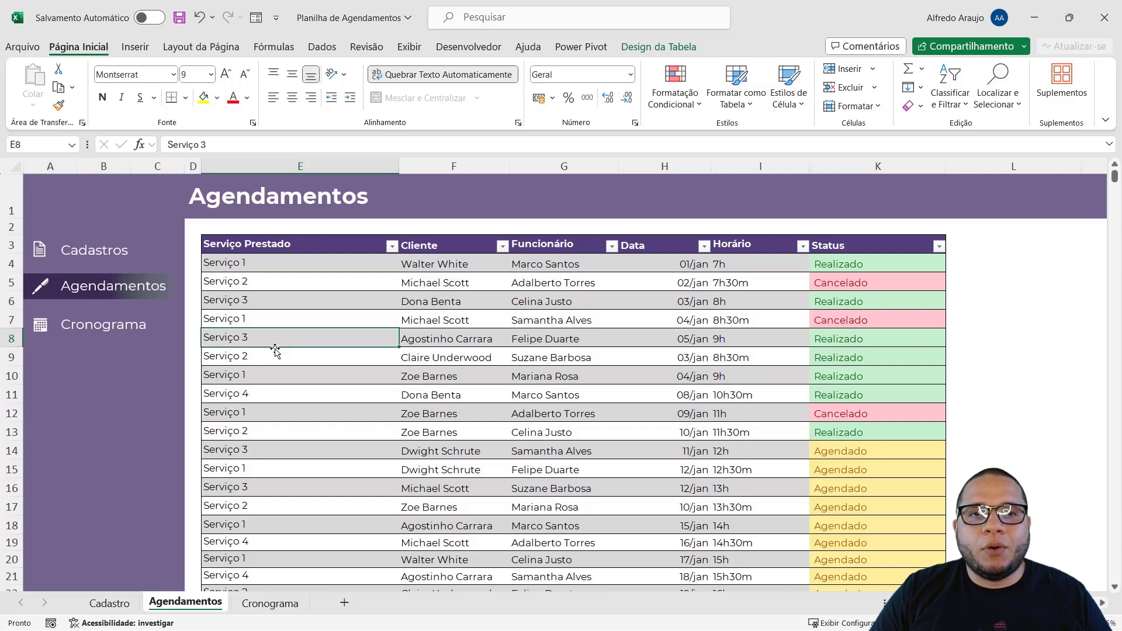
click(268, 263)
click(267, 284)
click(262, 336)
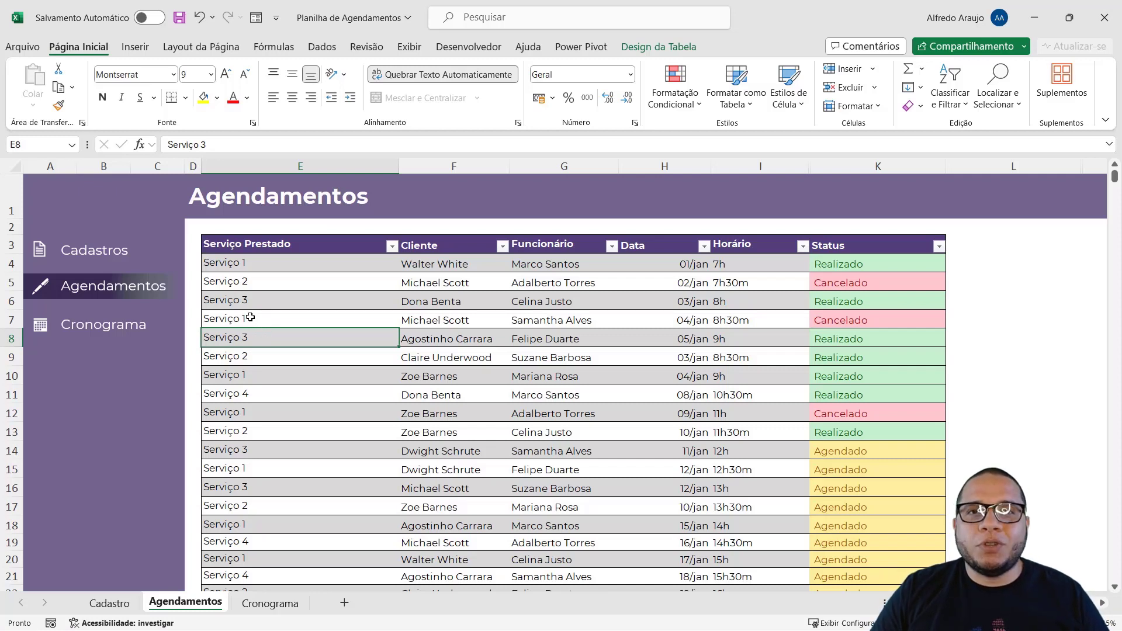
click(257, 261)
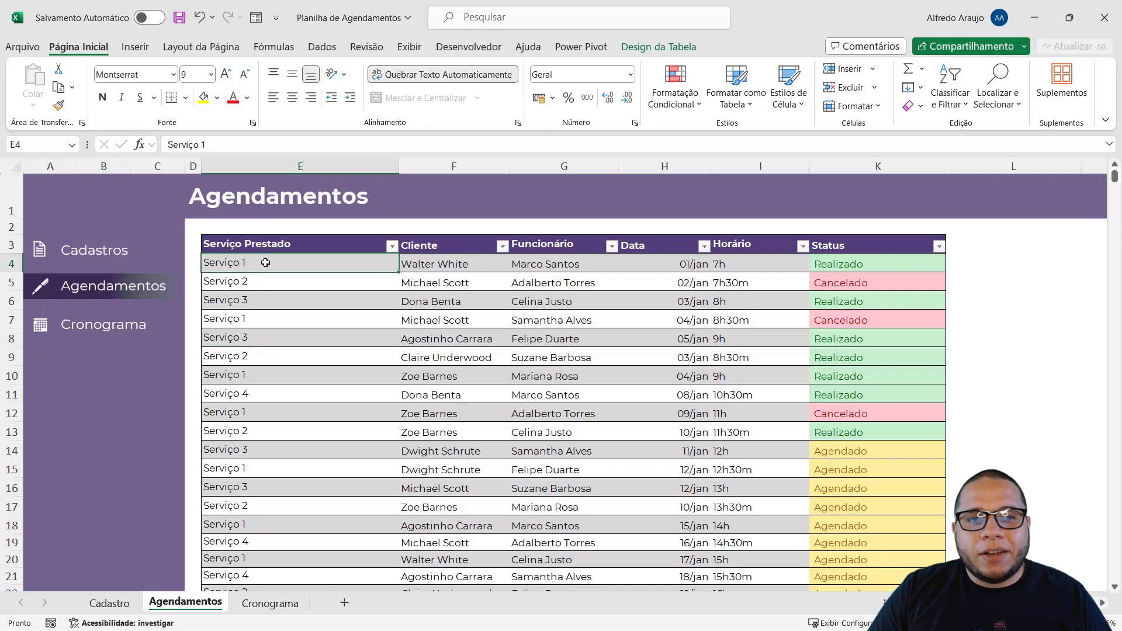
click(266, 358)
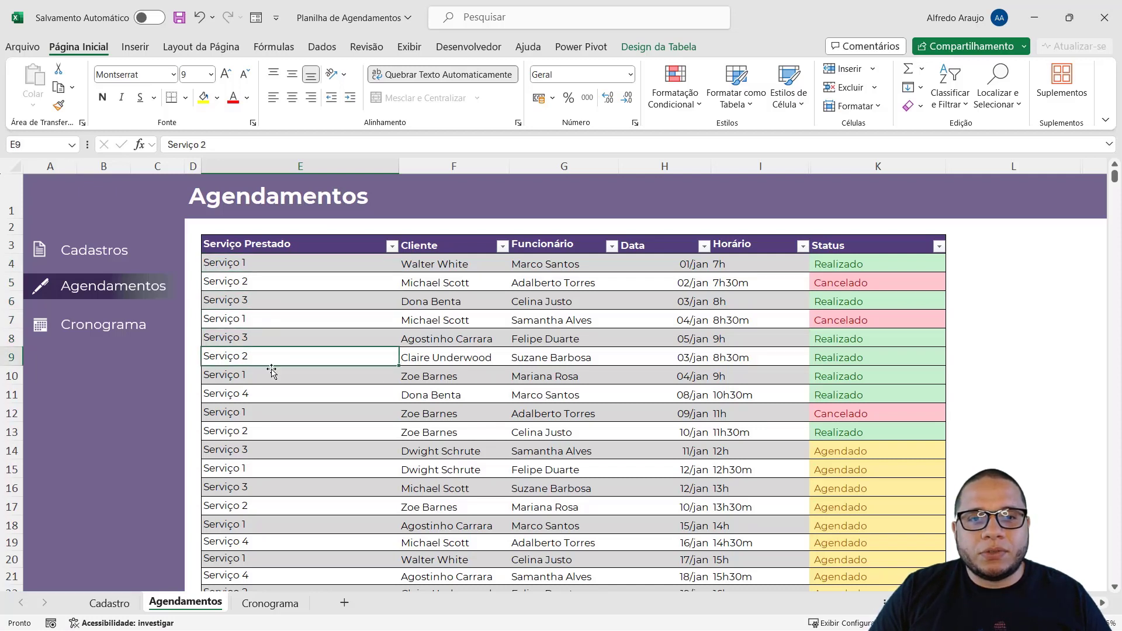
click(471, 264)
click(472, 285)
click(477, 265)
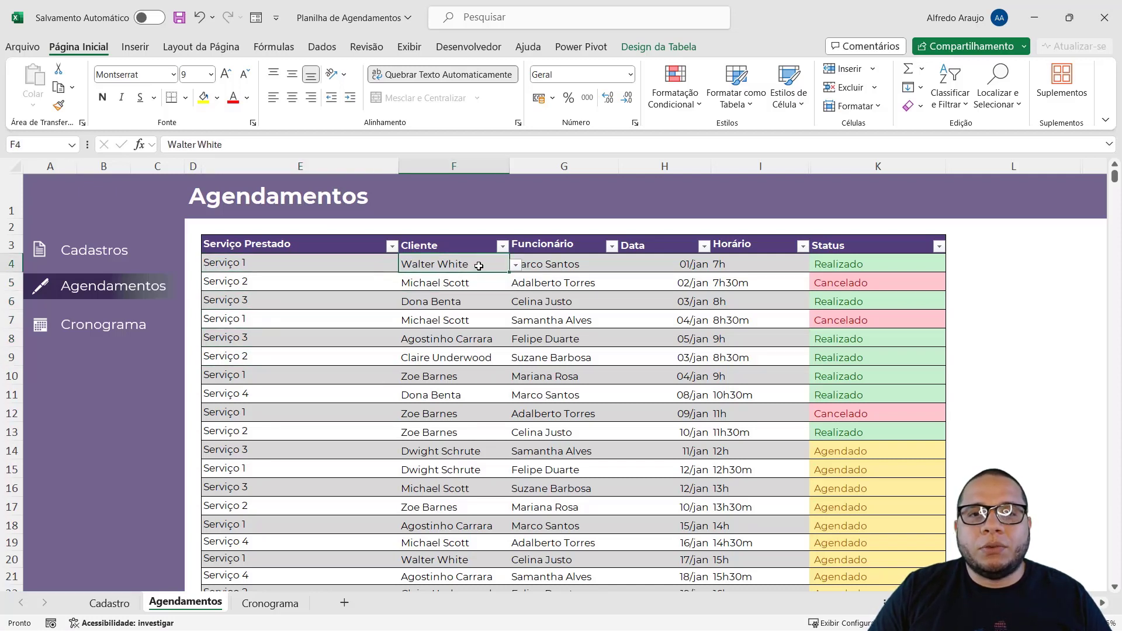
click(515, 266)
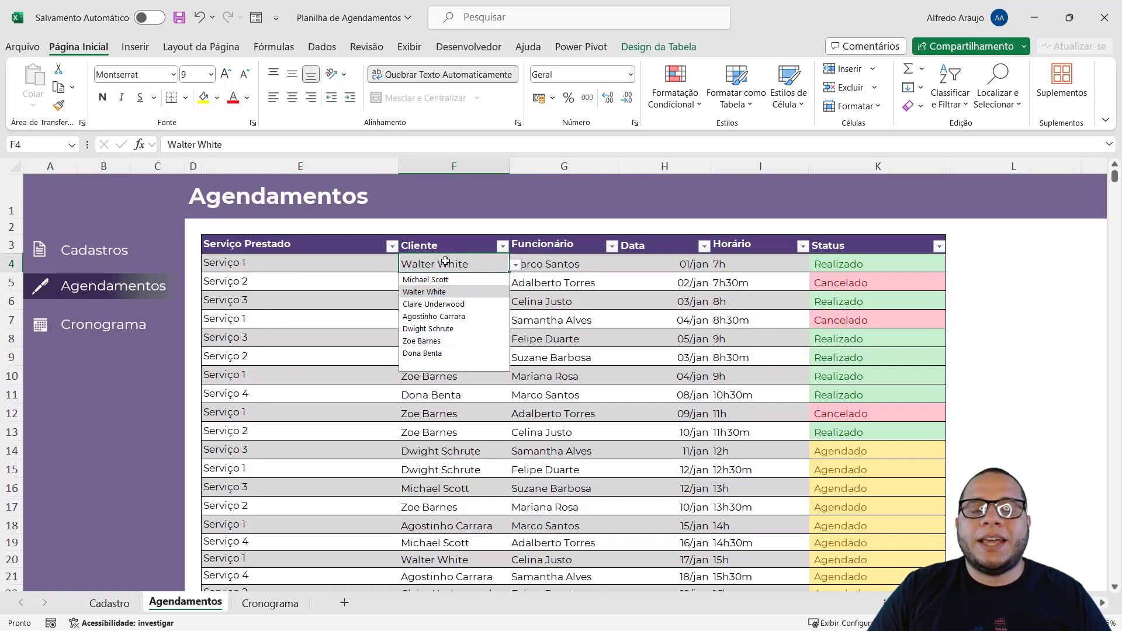
click(507, 267)
click(582, 266)
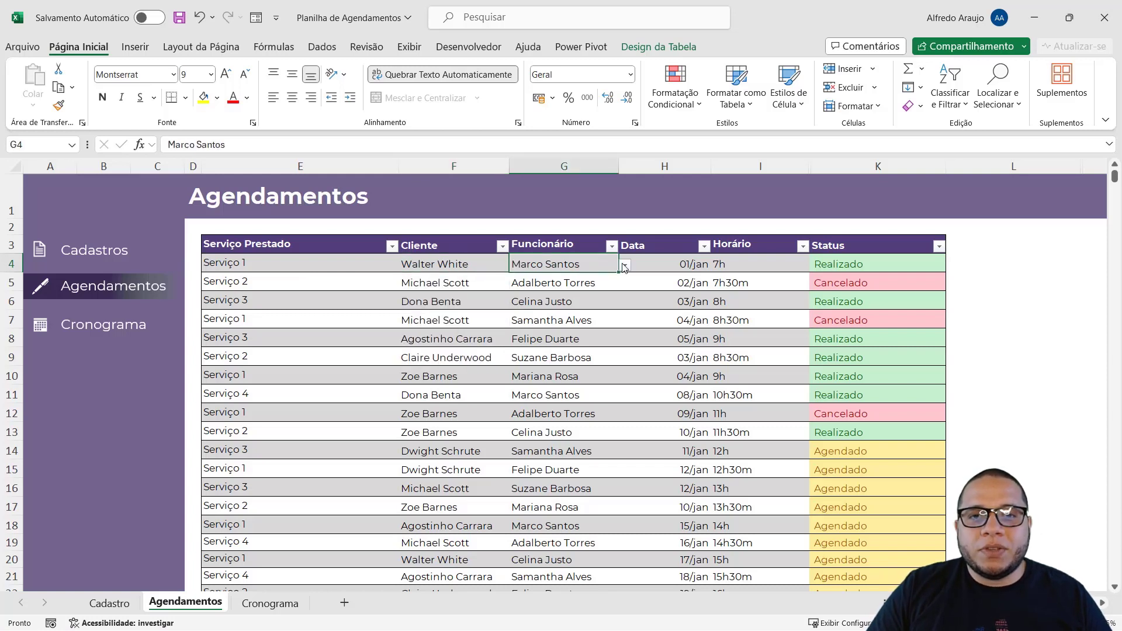
click(626, 268)
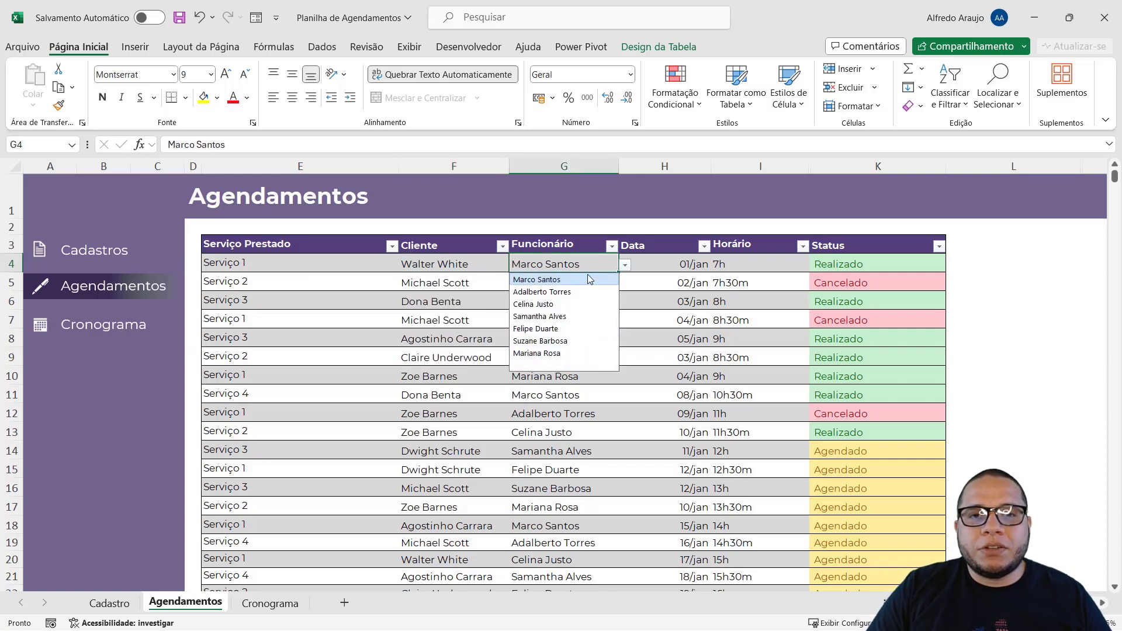
click(574, 263)
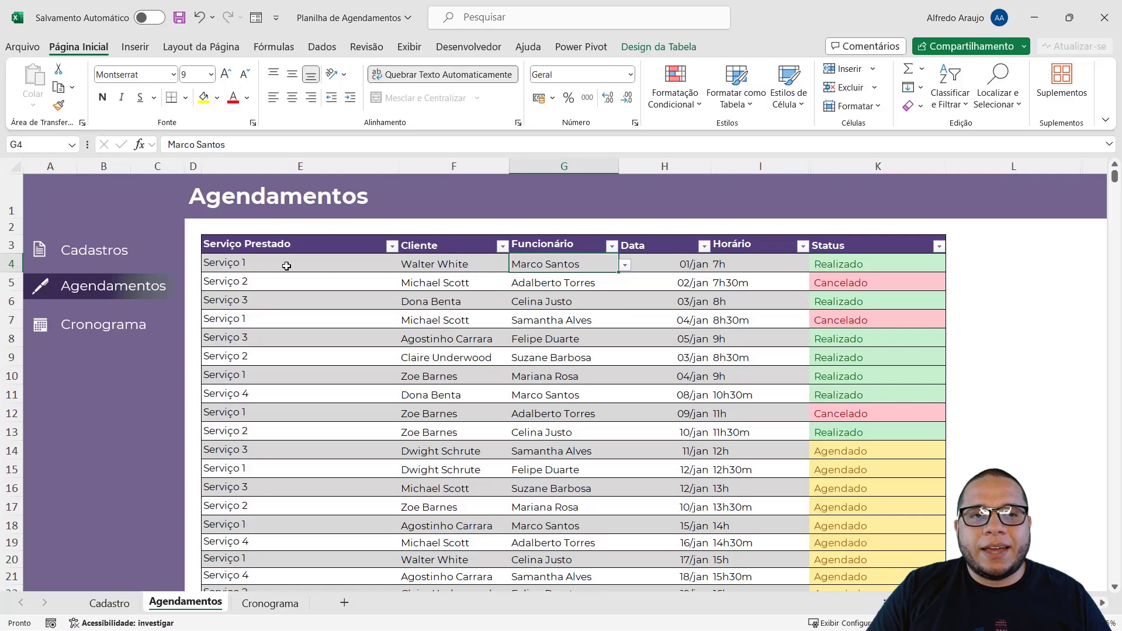
click(85, 258)
drag(765, 282, 757, 396)
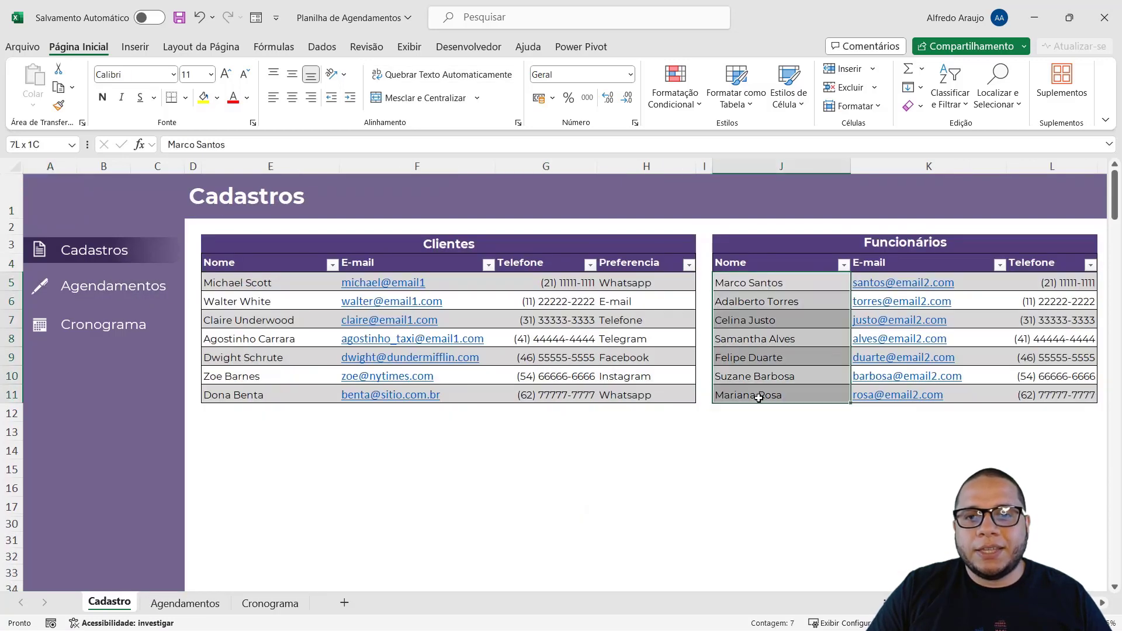
click(760, 376)
drag(263, 281, 263, 395)
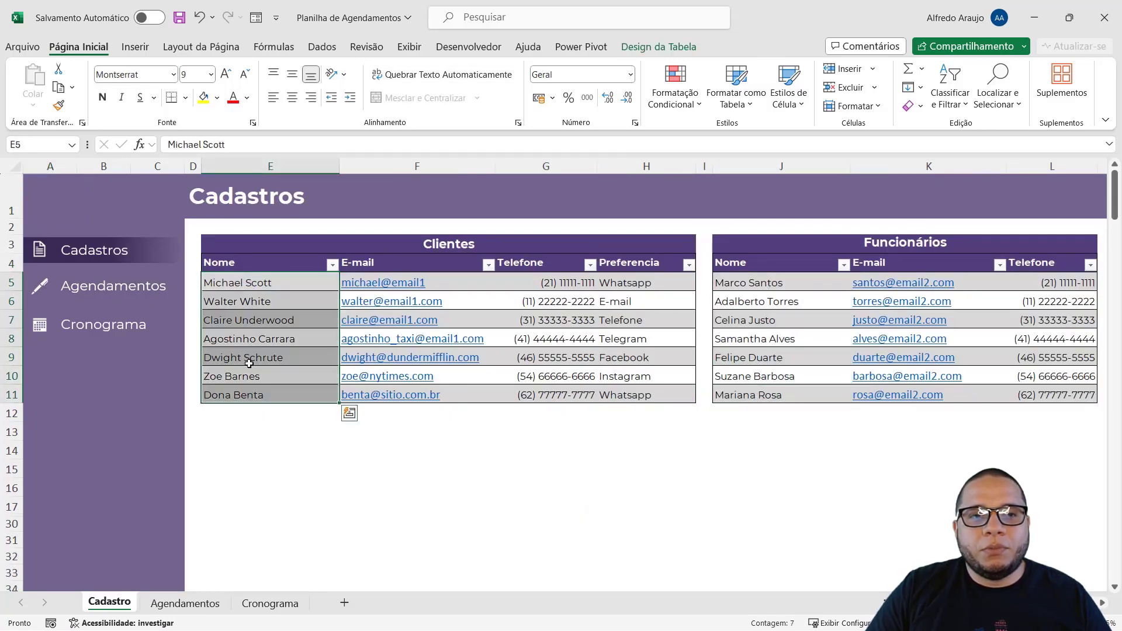
click(252, 358)
click(139, 290)
click(492, 263)
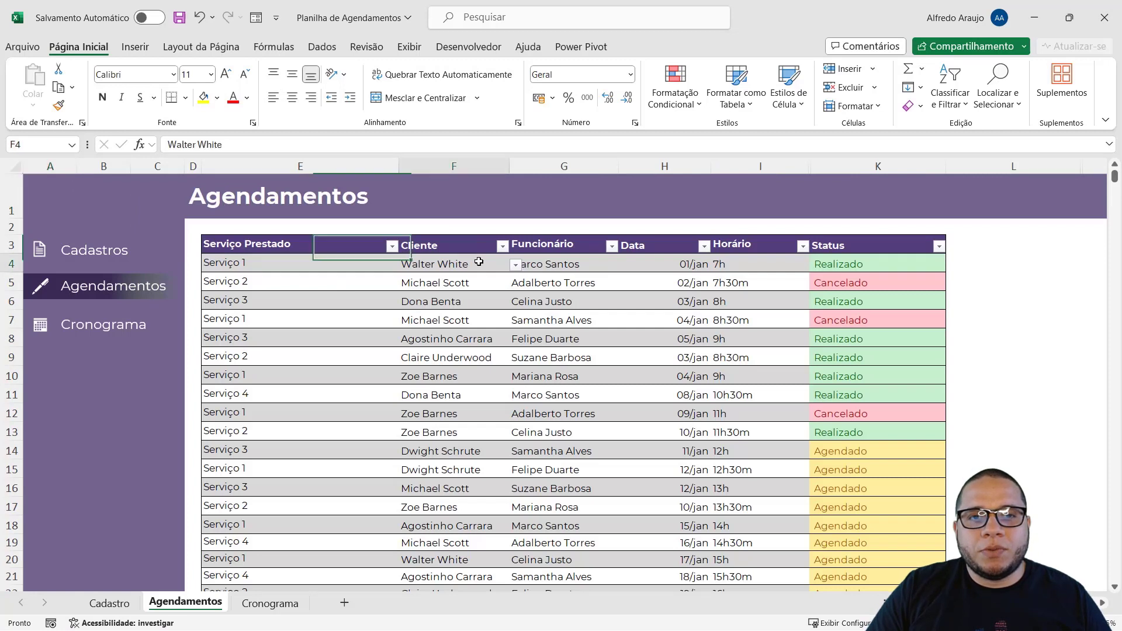
click(515, 266)
click(514, 268)
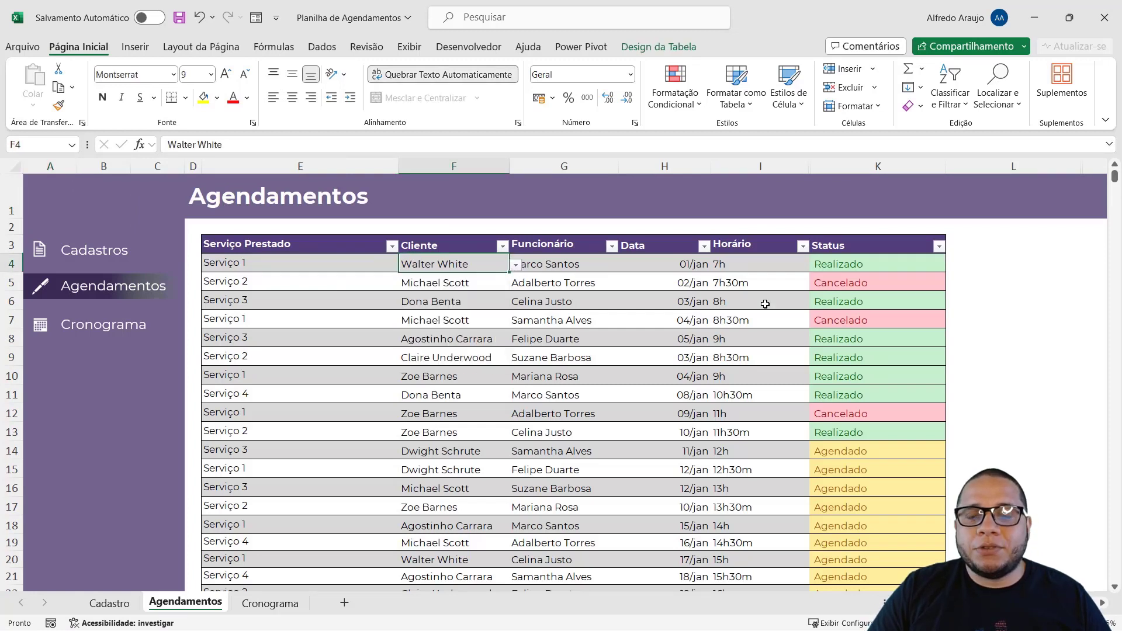
click(683, 265)
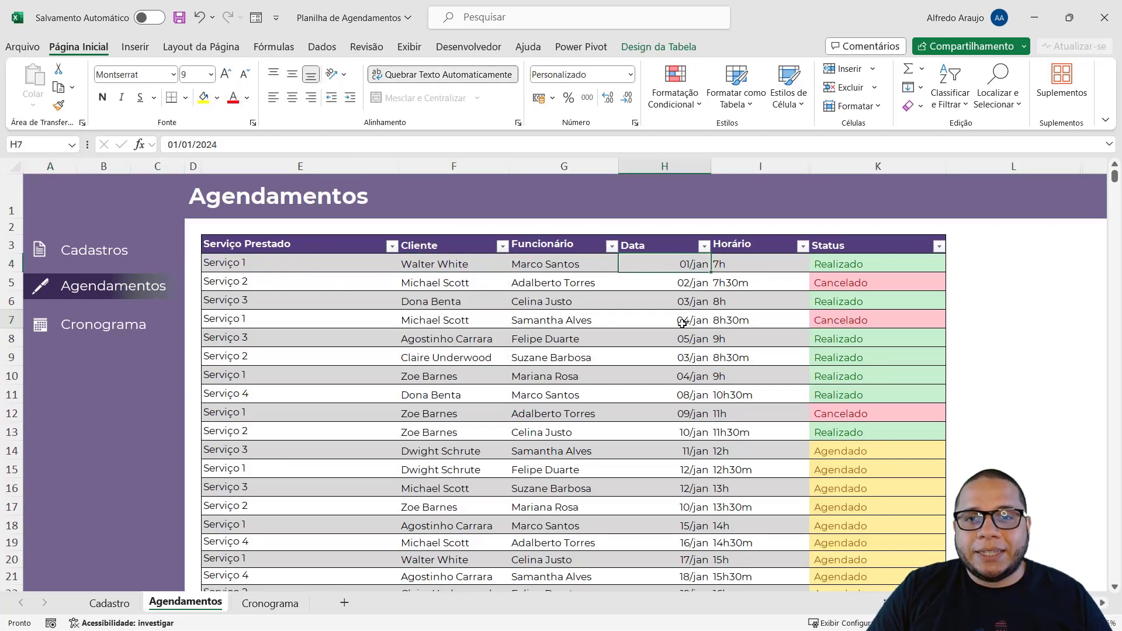
click(779, 264)
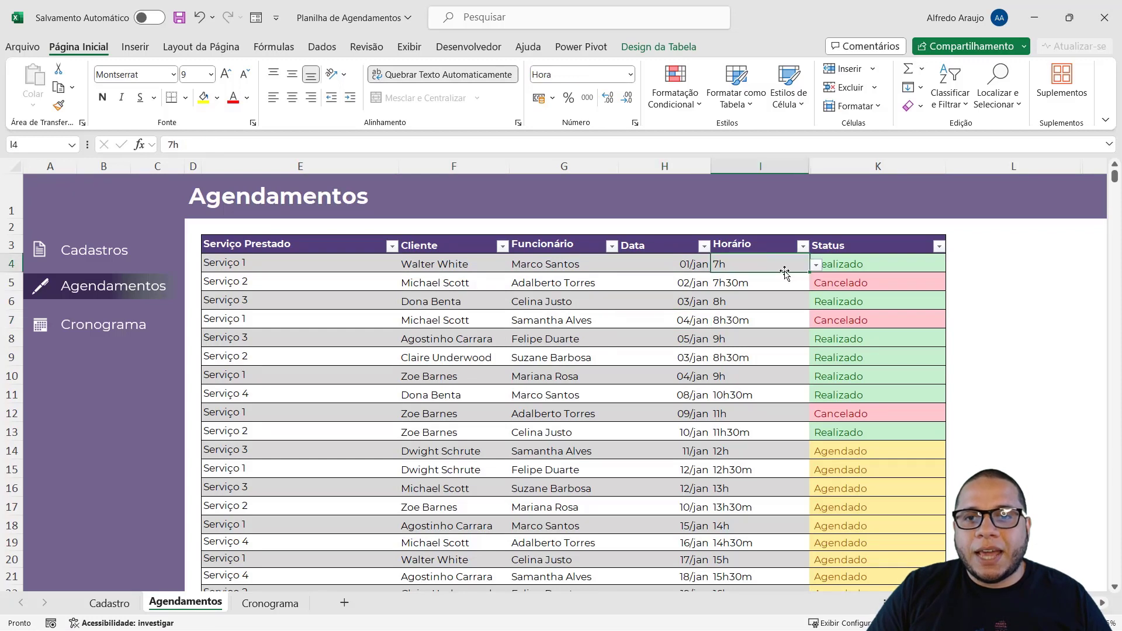
click(816, 266)
scroll(792, 353, down, 2)
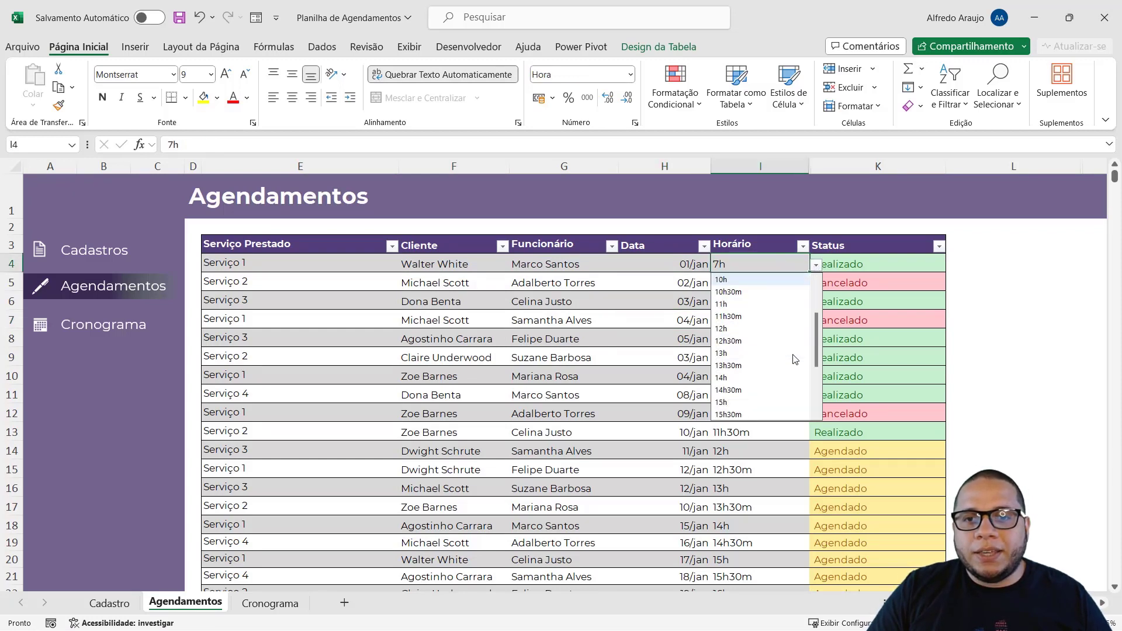
scroll(795, 360, down, 3)
scroll(796, 358, up, 2)
scroll(800, 339, up, 3)
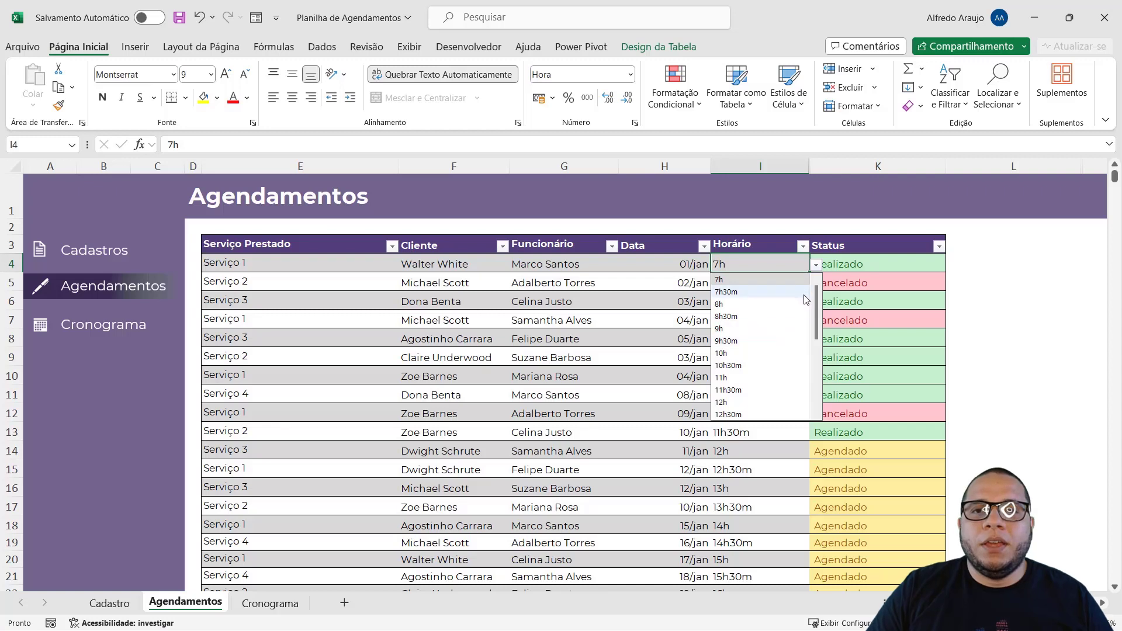
click(816, 267)
click(815, 265)
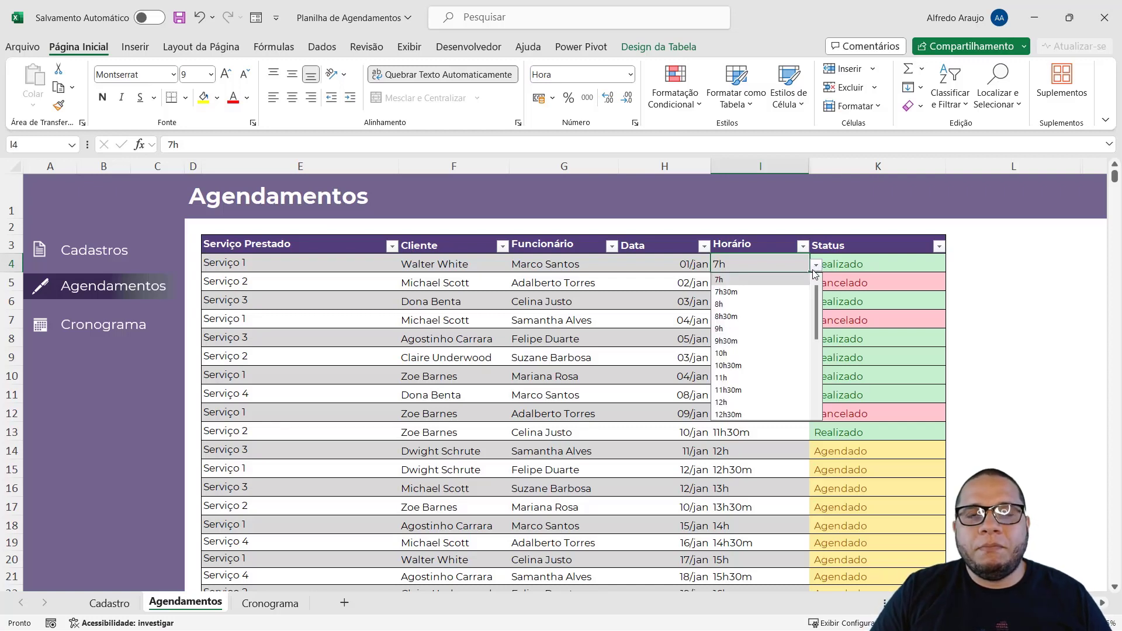
click(817, 266)
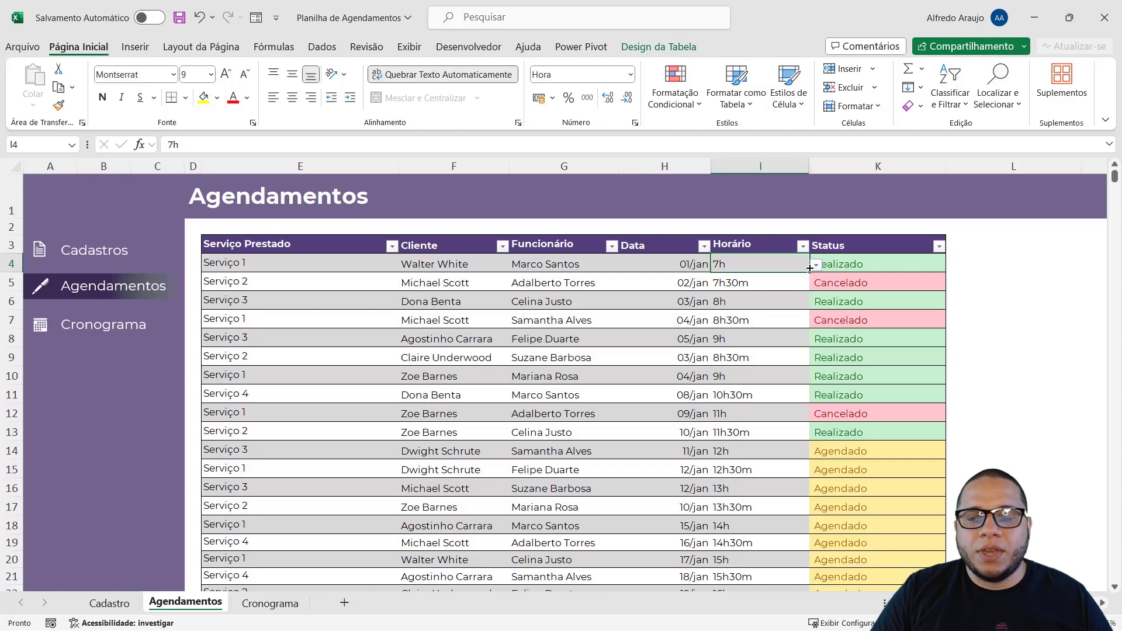
click(816, 267)
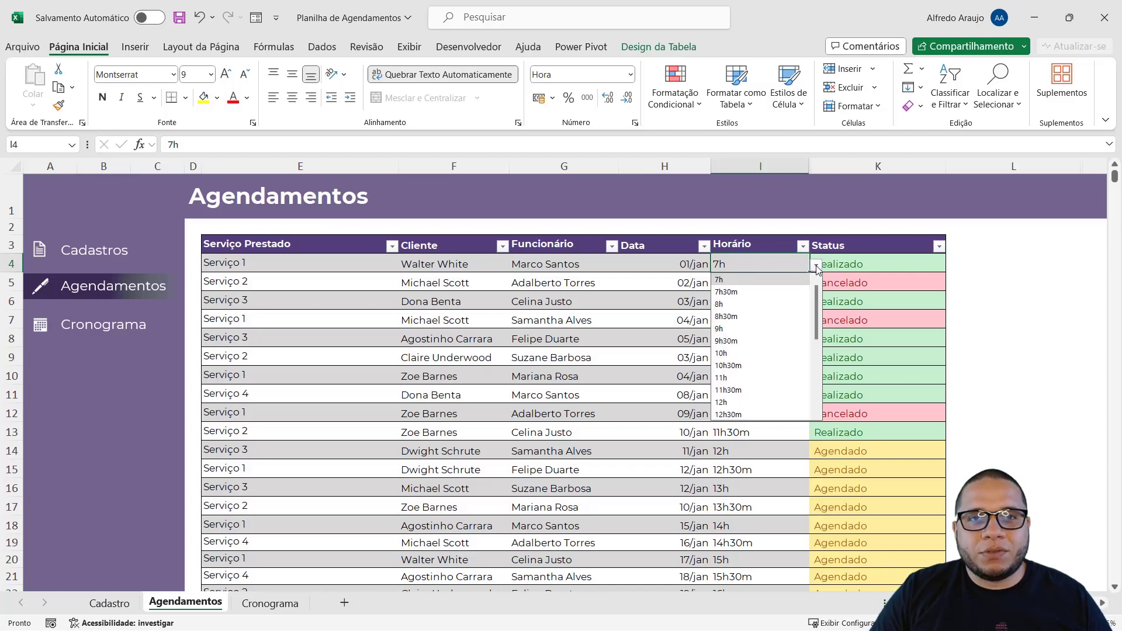
click(816, 267)
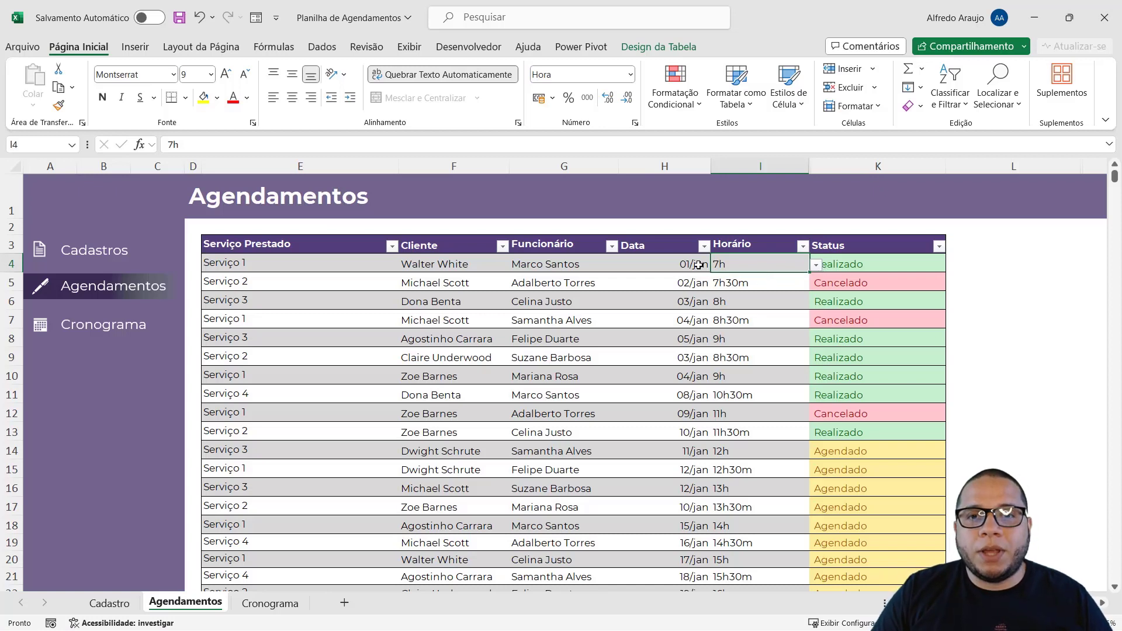
click(681, 261)
click(735, 268)
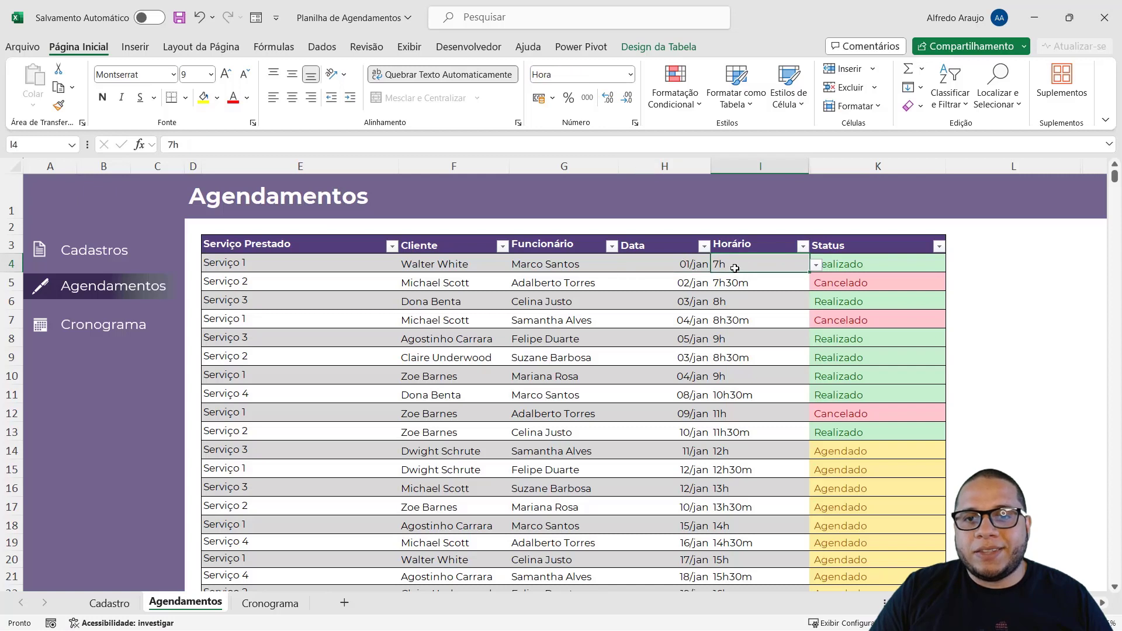
click(691, 284)
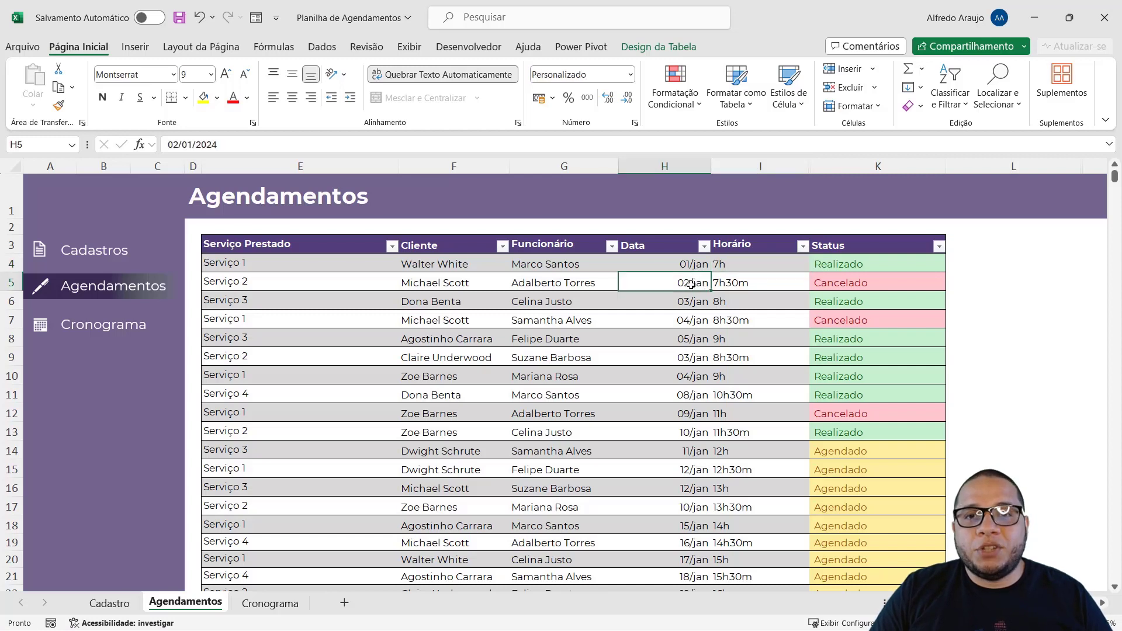
click(760, 281)
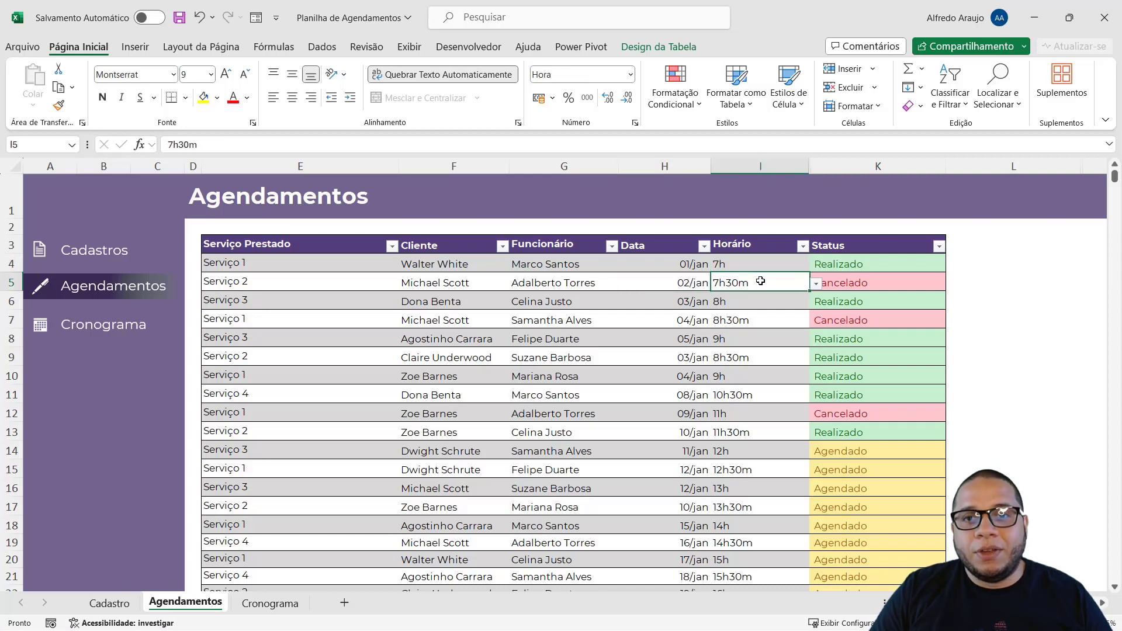
click(685, 299)
click(730, 303)
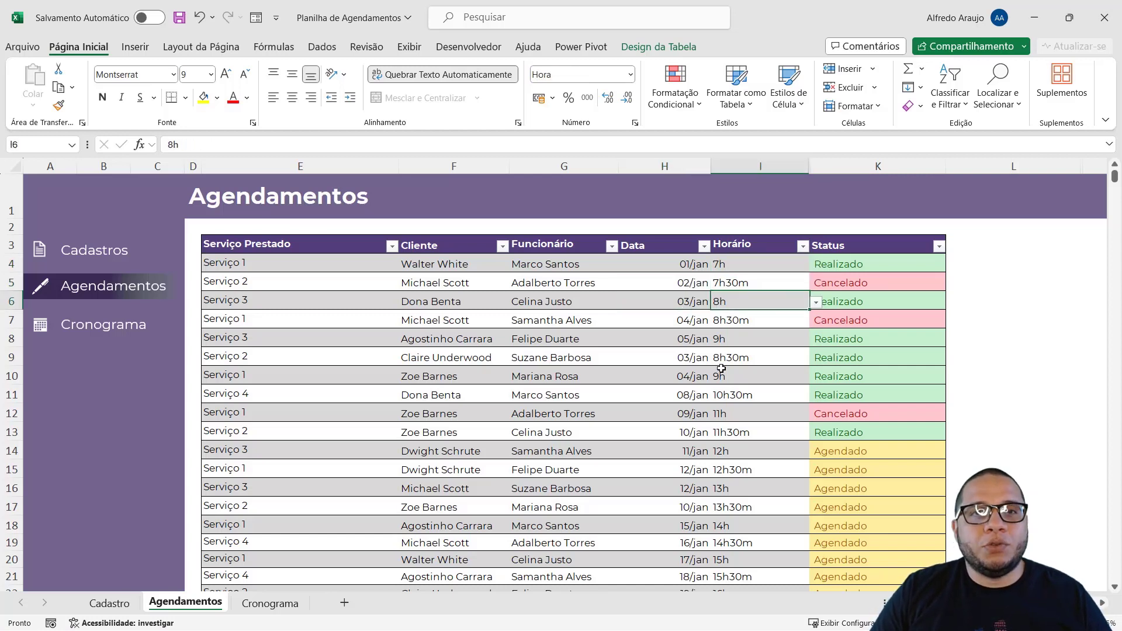
click(908, 267)
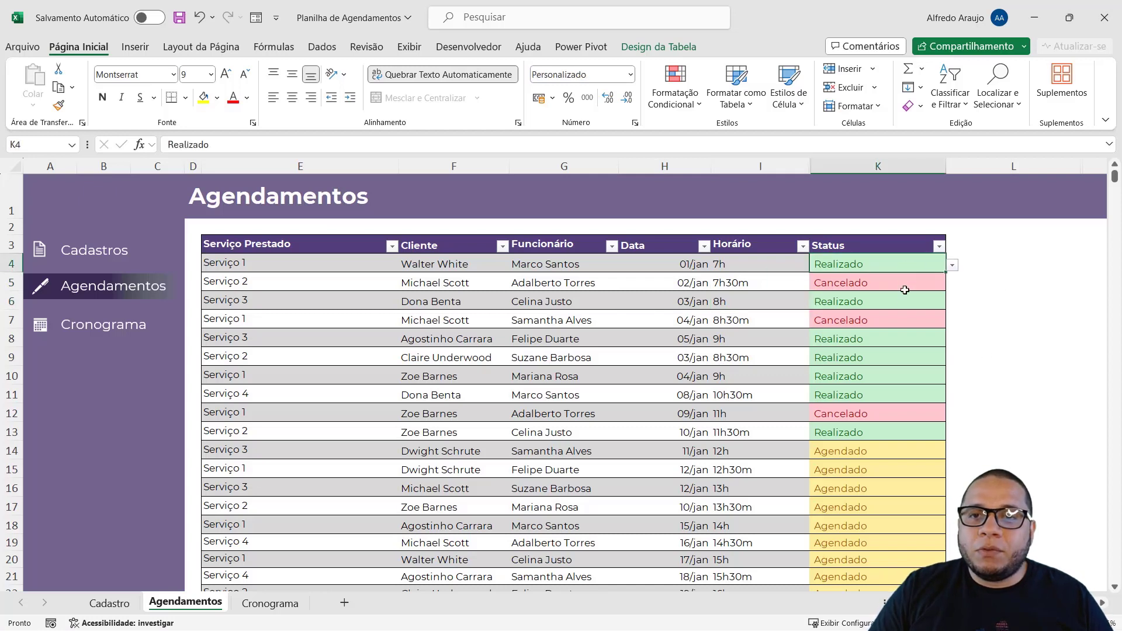
click(954, 265)
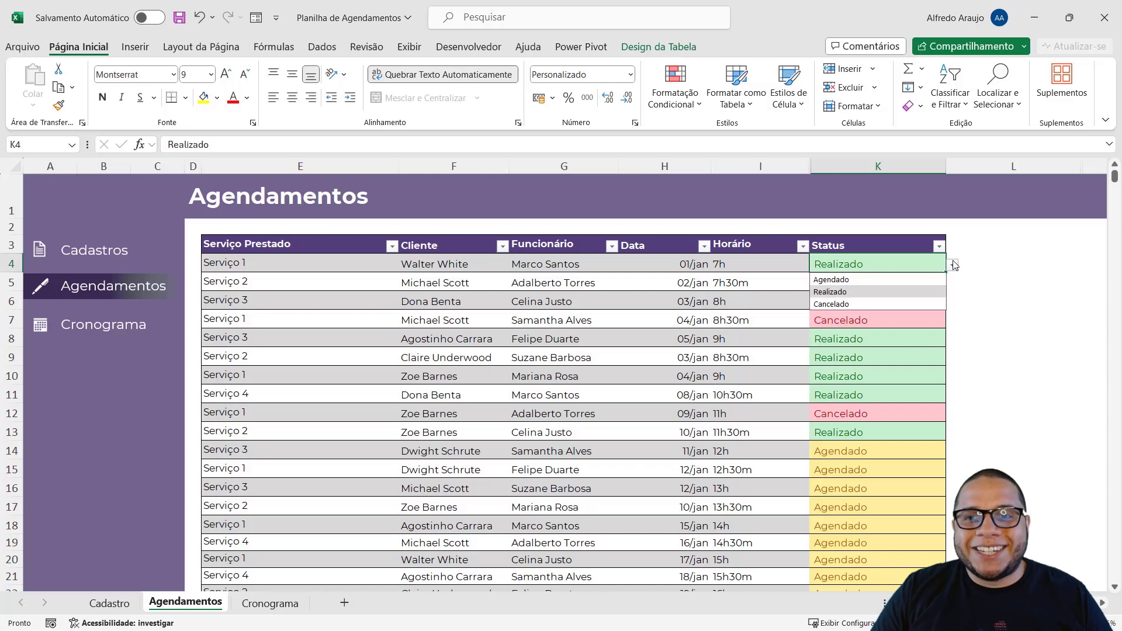
click(853, 280)
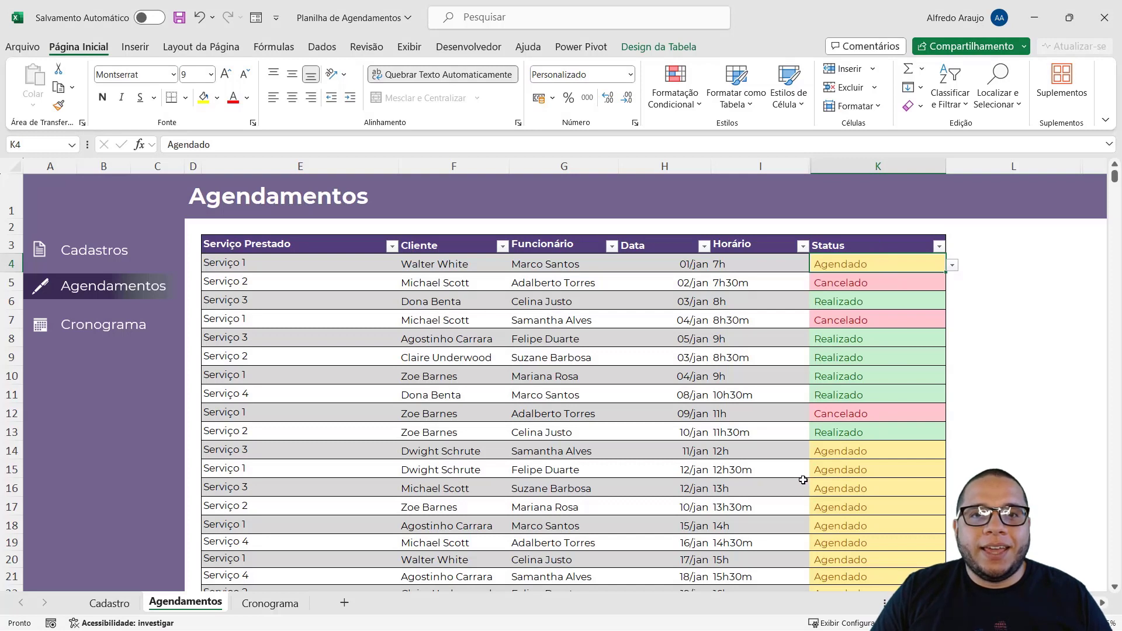
click(952, 265)
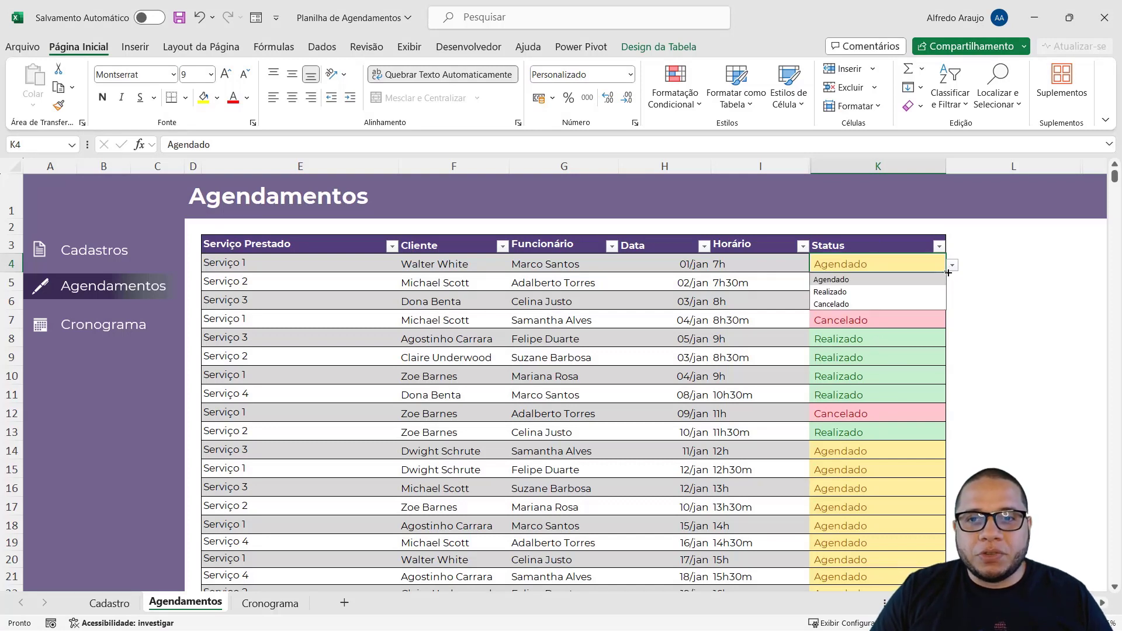
click(918, 292)
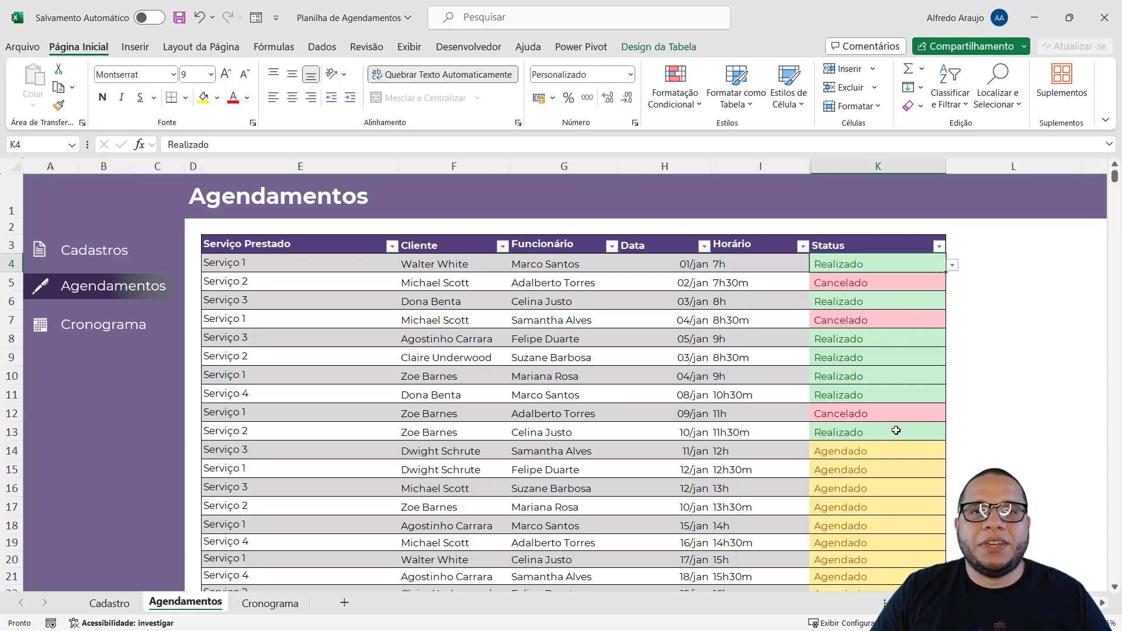
click(952, 267)
click(929, 304)
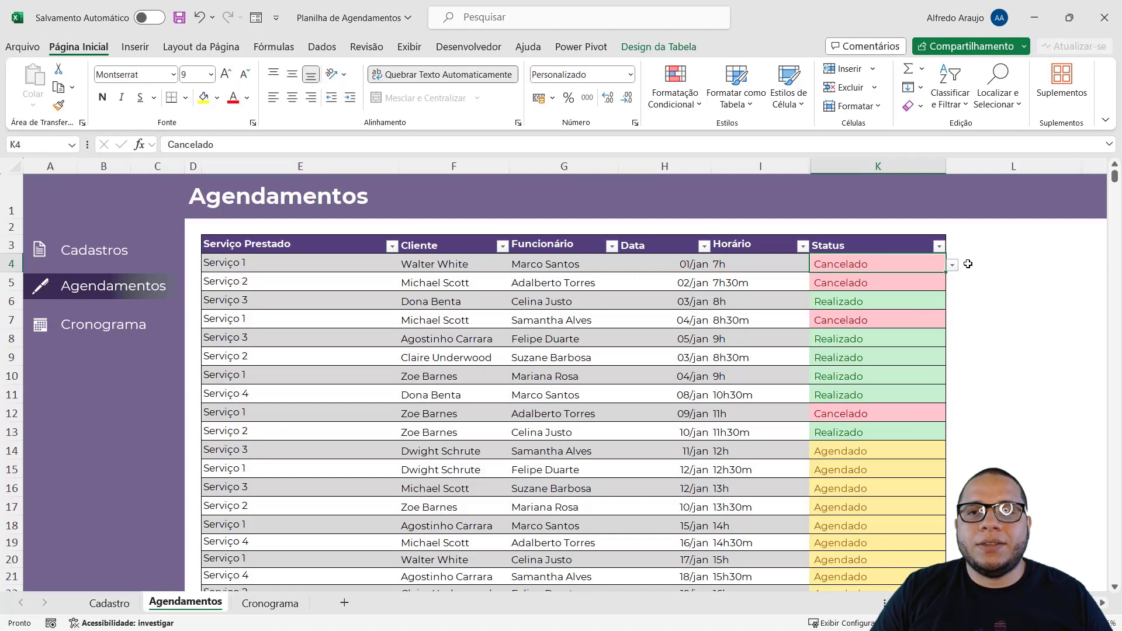
click(952, 264)
click(927, 292)
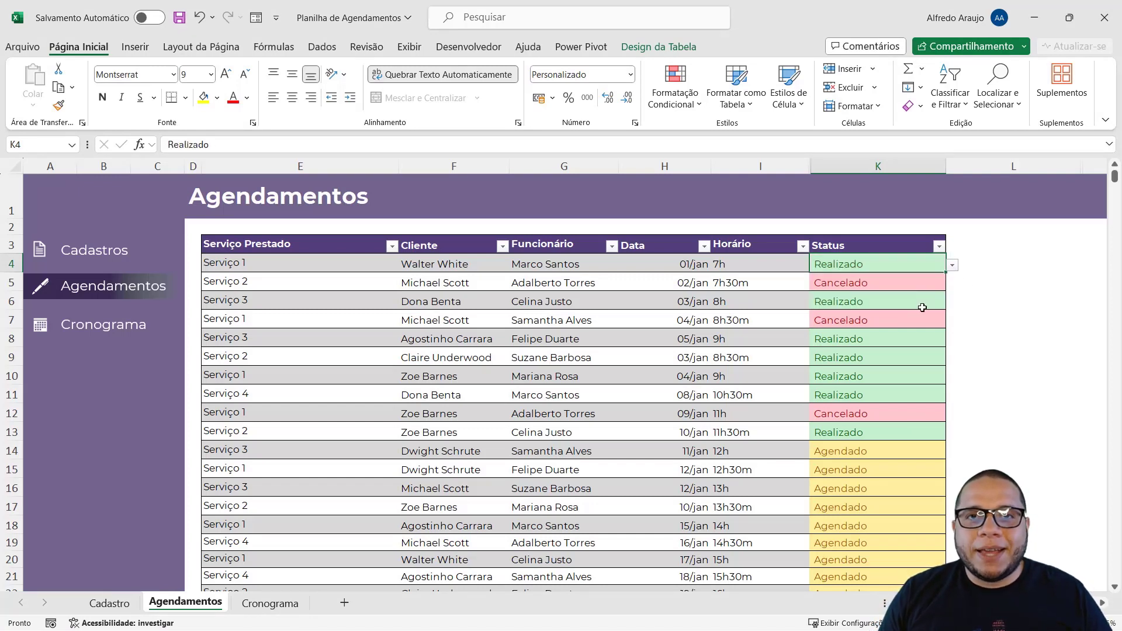
scroll(555, 403, down, 3)
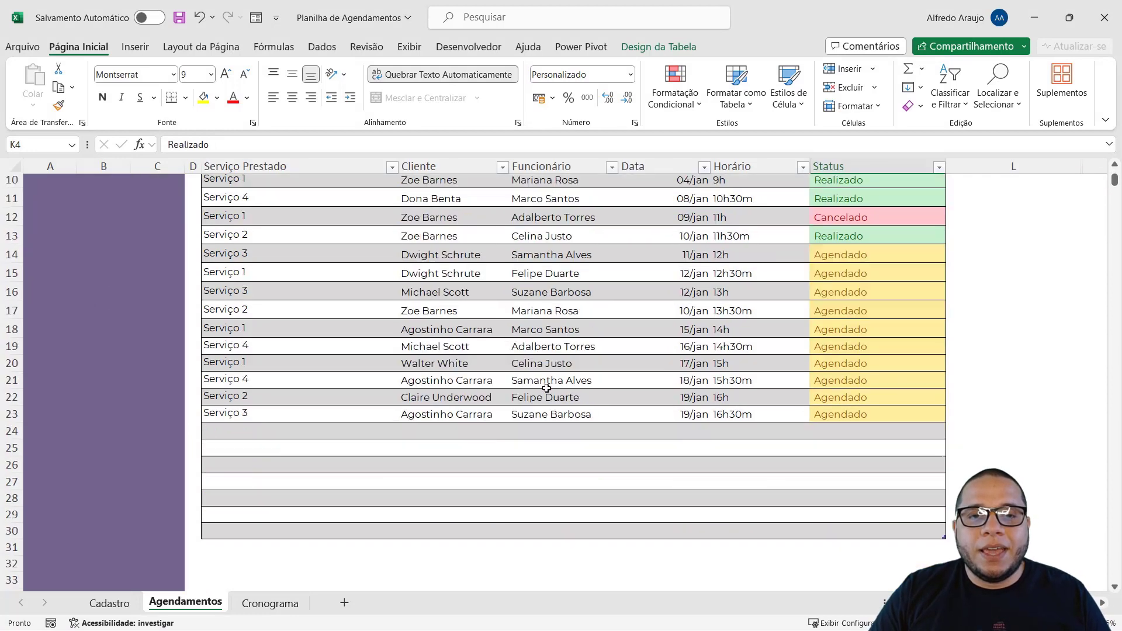
scroll(545, 388, down, 4)
scroll(487, 405, up, 5)
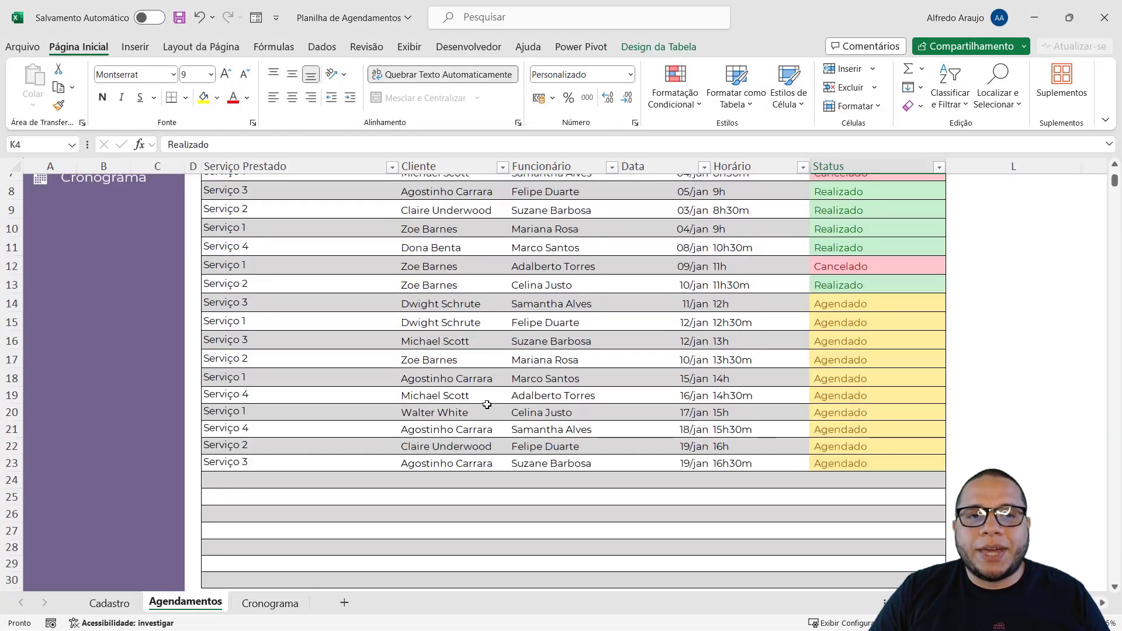
click(231, 478)
click(503, 480)
click(584, 481)
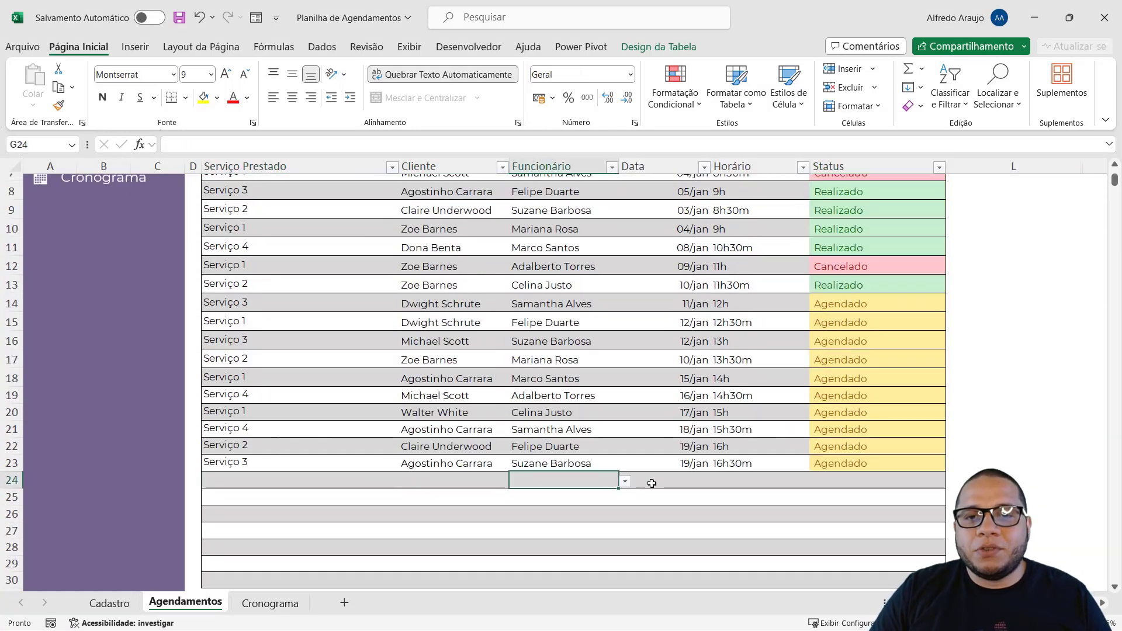
click(660, 480)
click(760, 480)
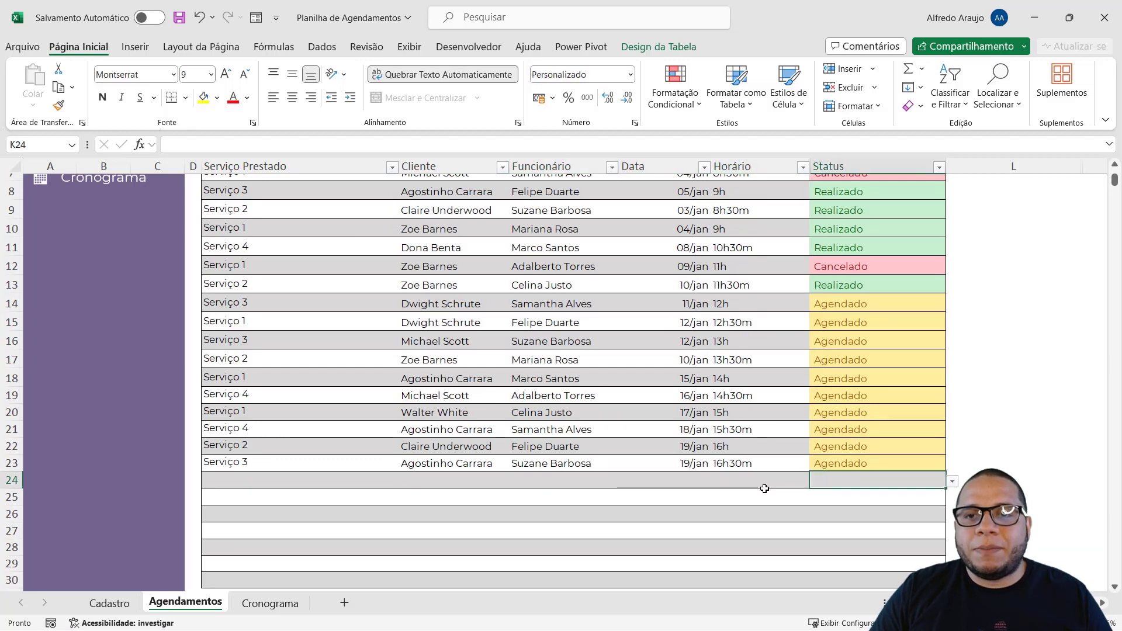
click(816, 481)
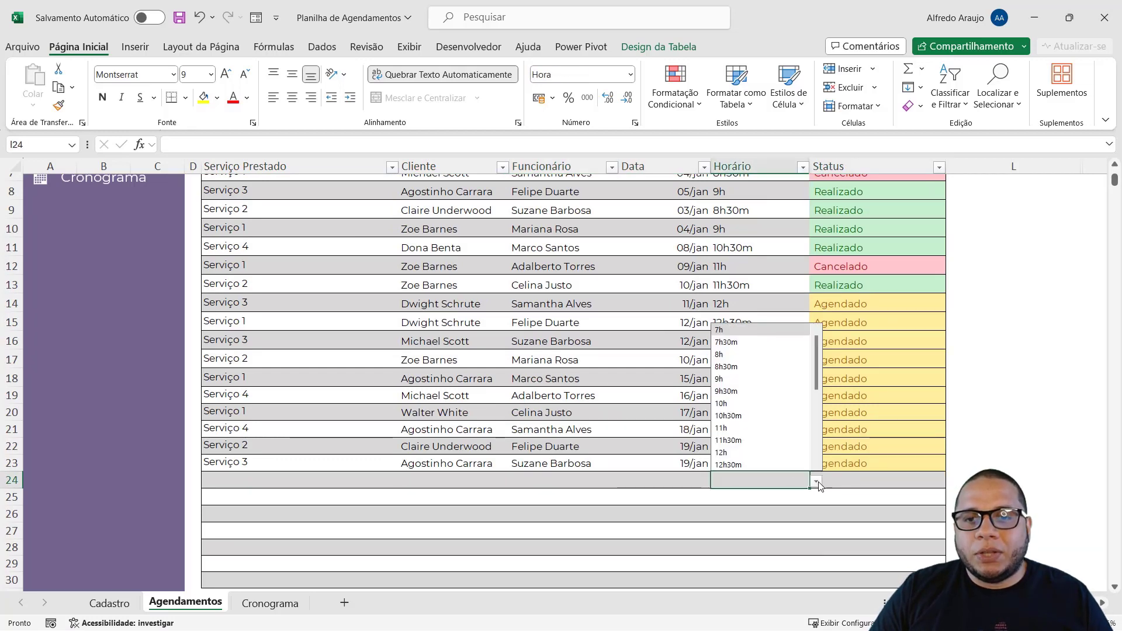
key(Escape)
scroll(719, 415, up, 2)
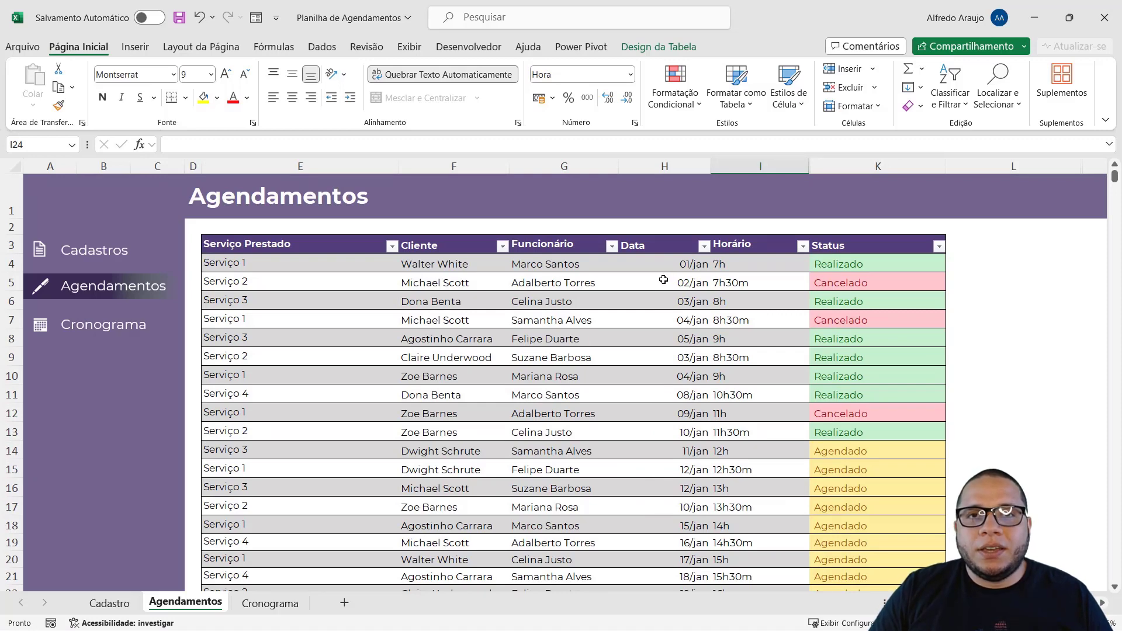
Compare the first appointment's date, time and status with the 01/jan 7h slot's lookup formula
click(143, 327)
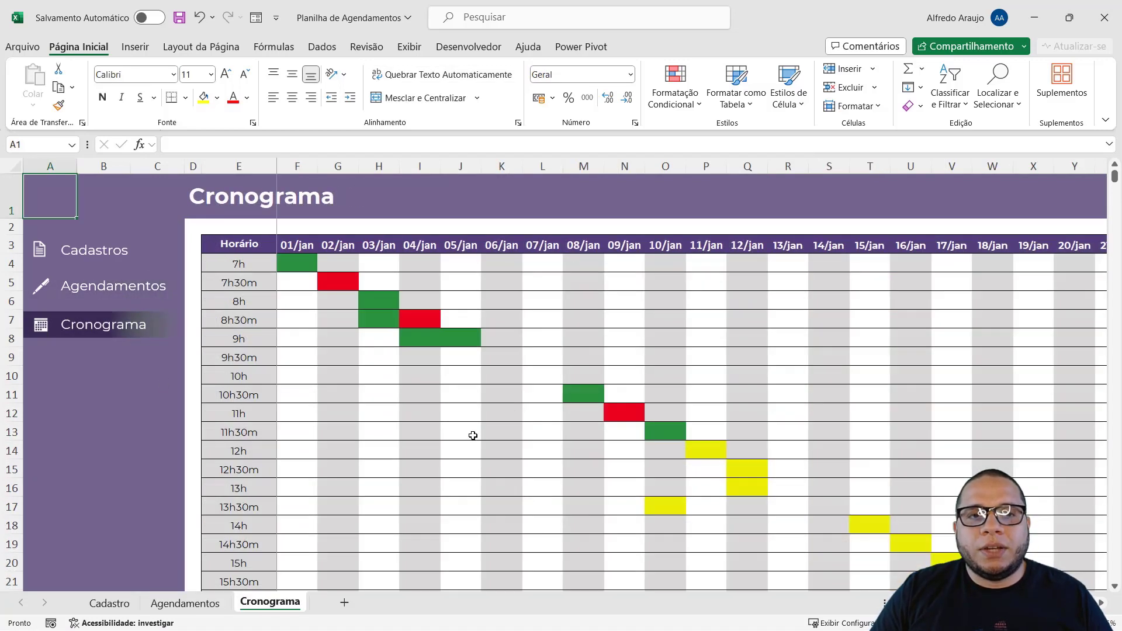
click(93, 290)
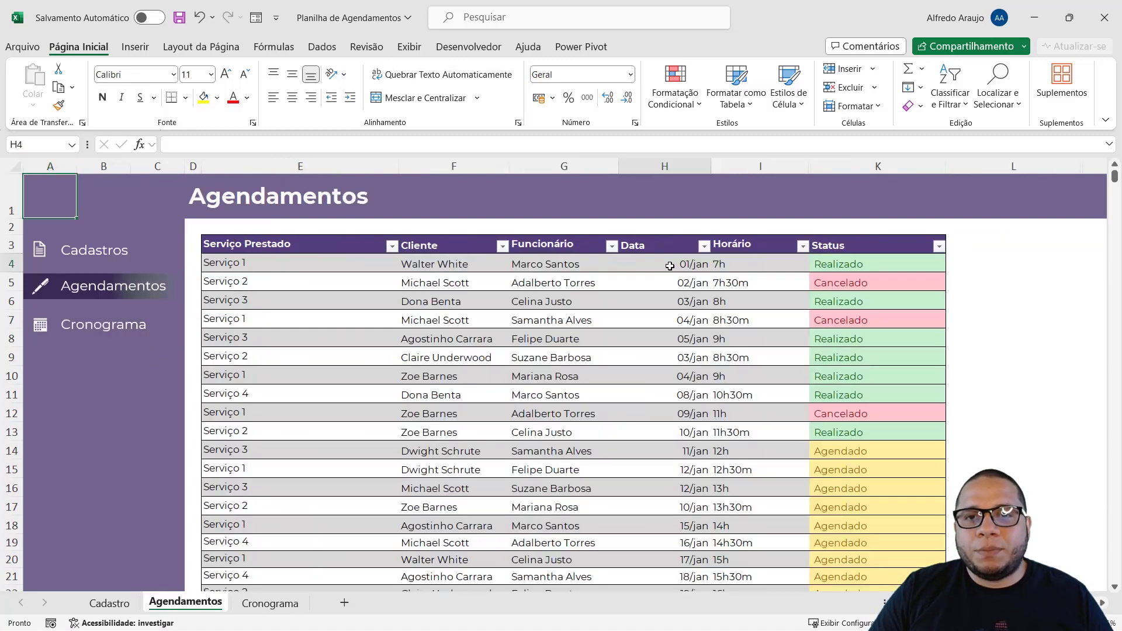
drag(671, 267, 823, 263)
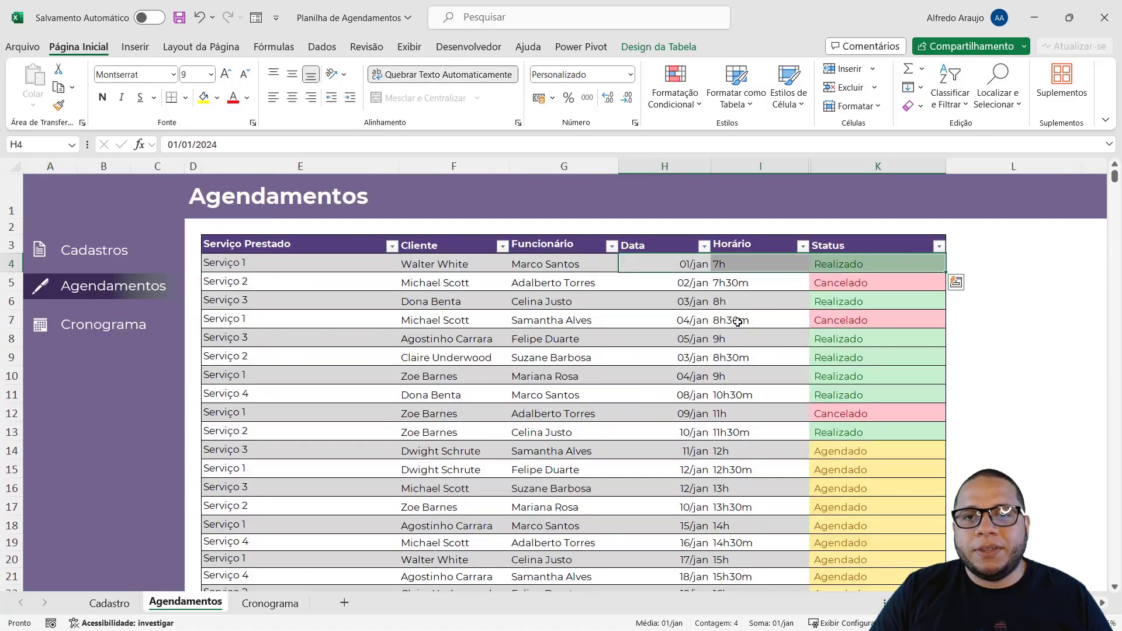
click(119, 328)
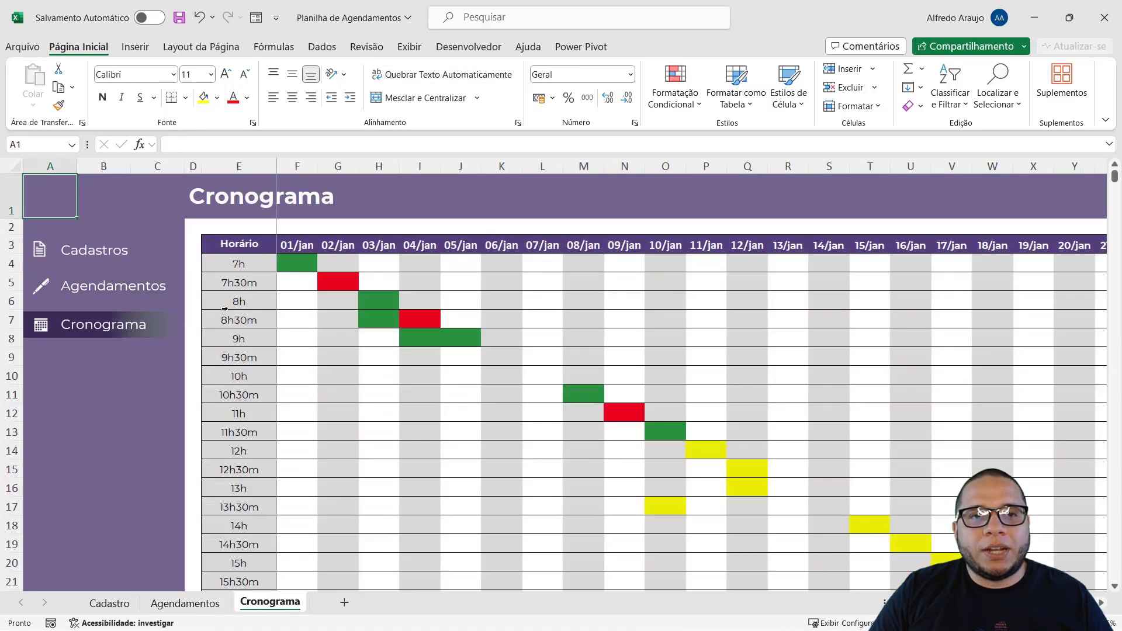
click(295, 264)
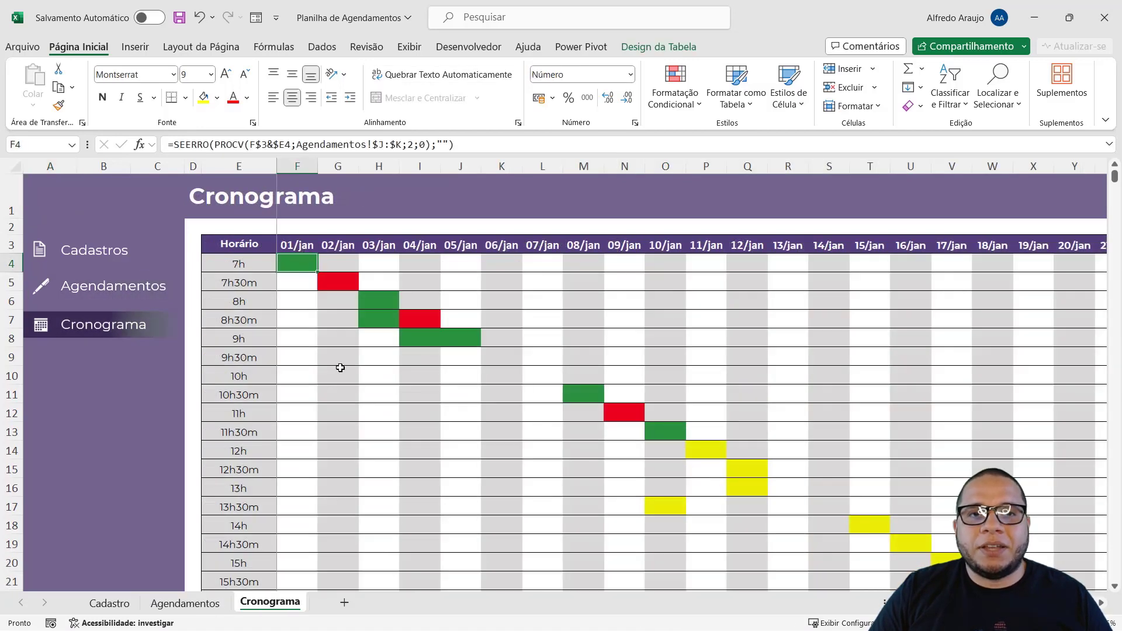
click(115, 292)
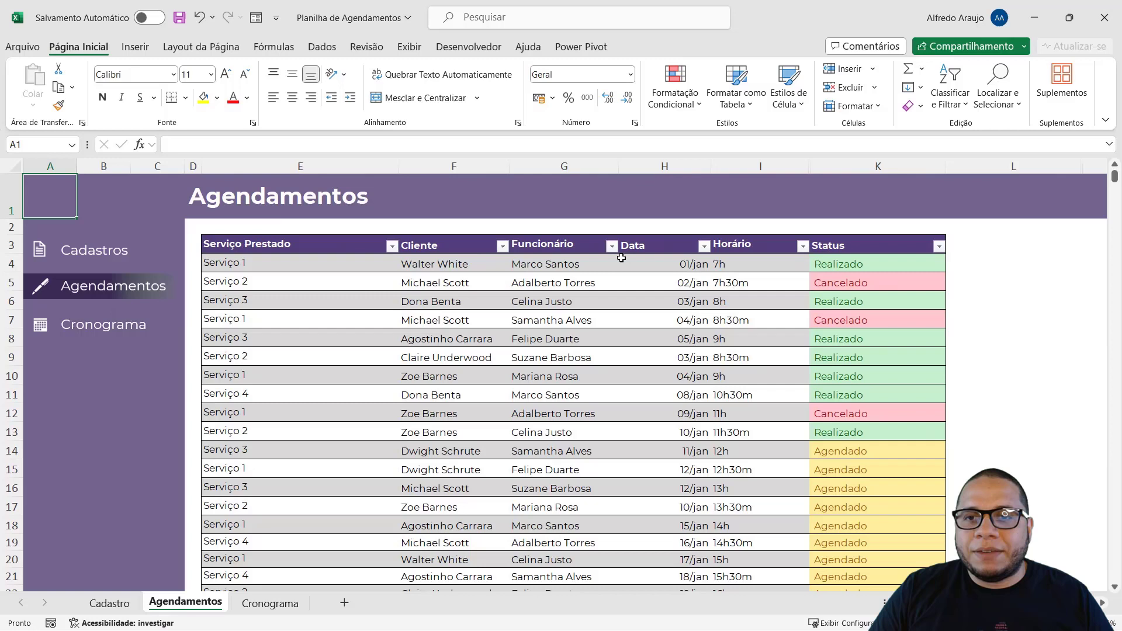
Set the first appointment's status to Agendado and confirm its 01/jan 7h slot turns yellow
click(833, 257)
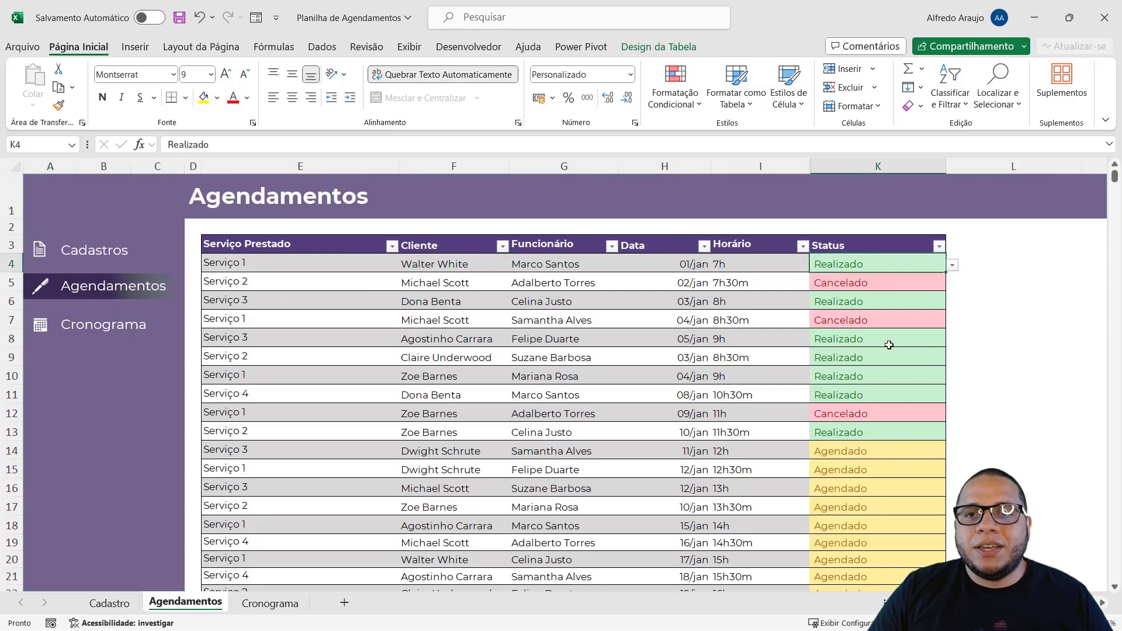
click(953, 266)
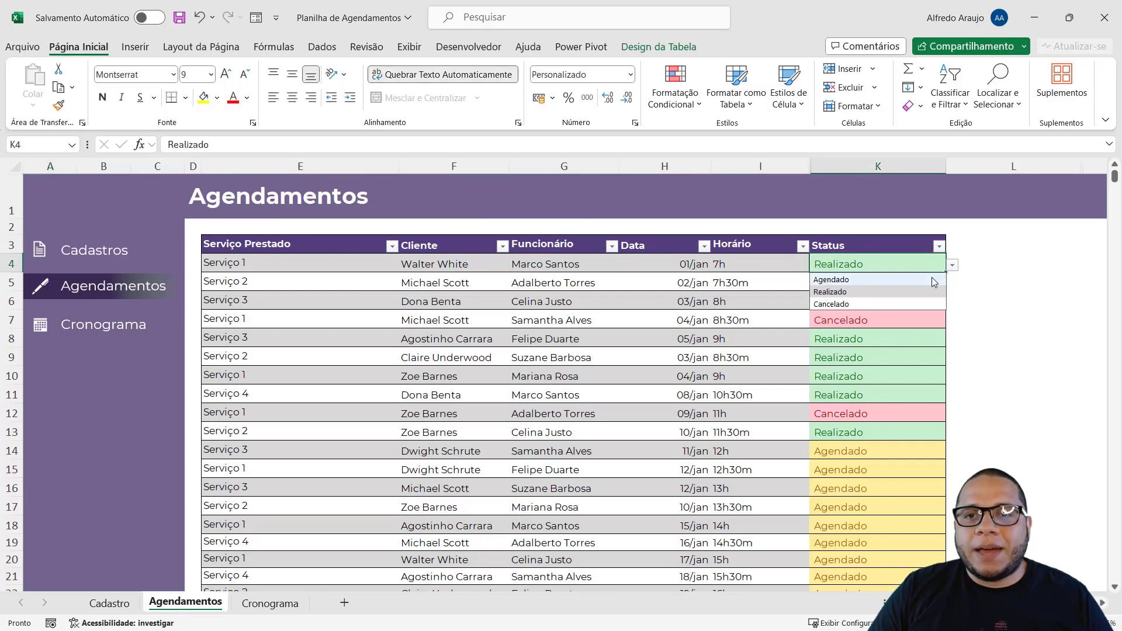
click(878, 282)
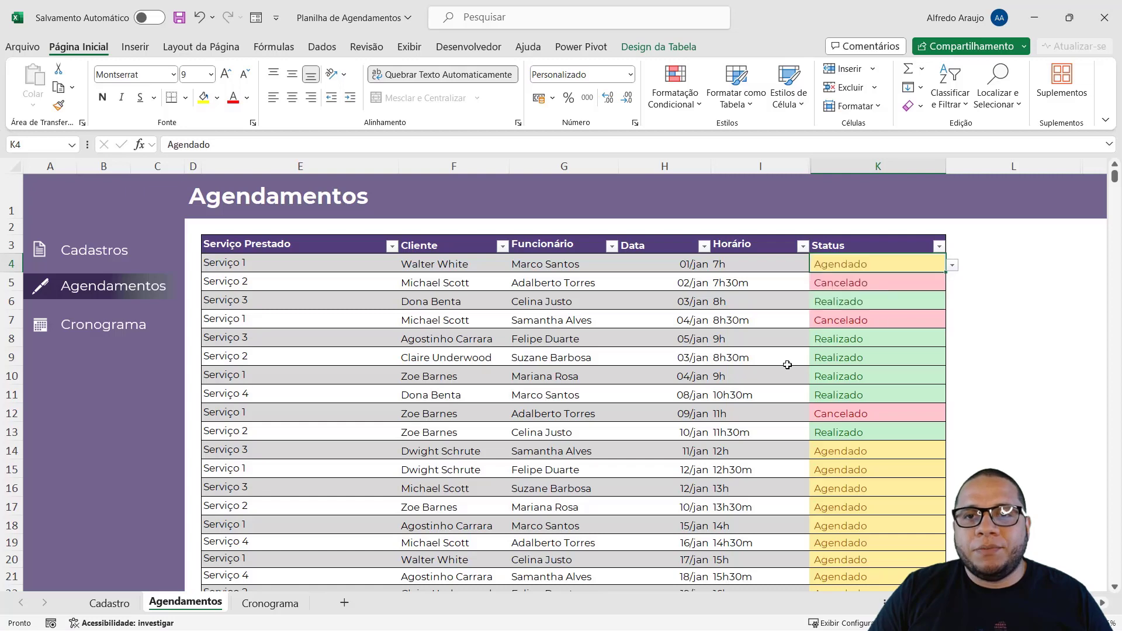
click(129, 327)
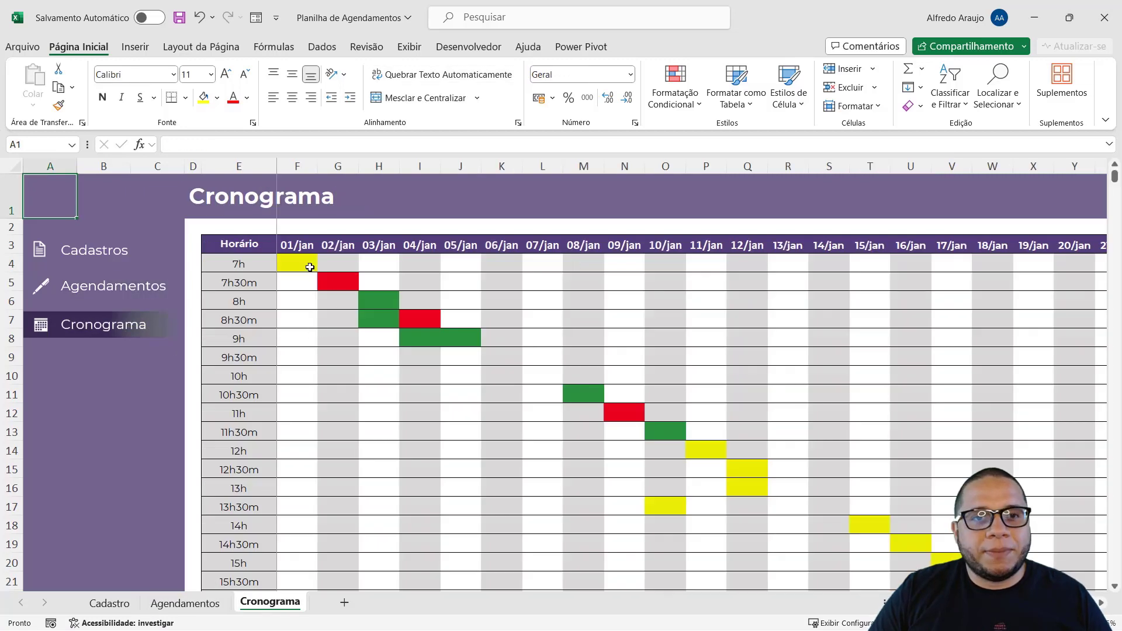
click(309, 264)
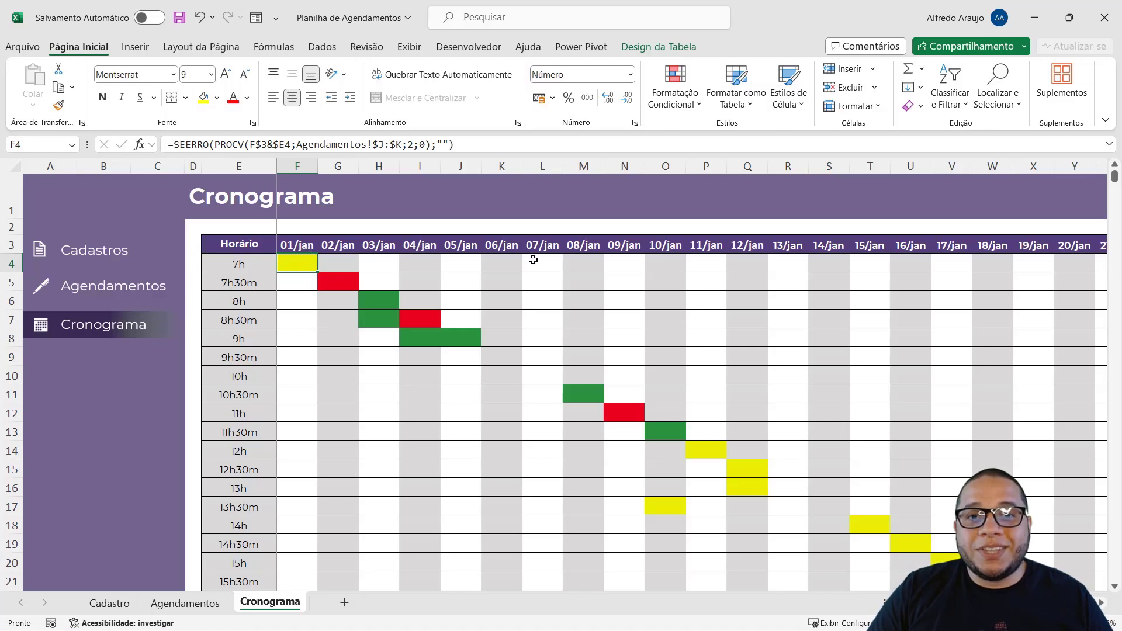
click(82, 285)
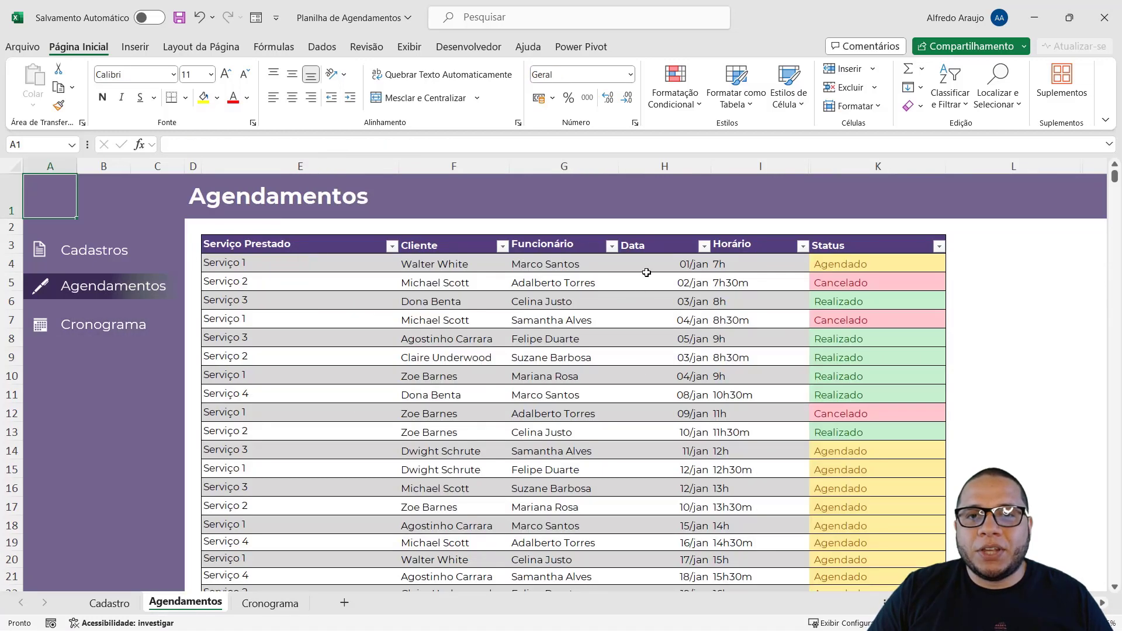
click(674, 264)
Change the first appointment's date to 07/01/2024 and check the yellow 07/jan 7h Cronograma slot
double_click(676, 264)
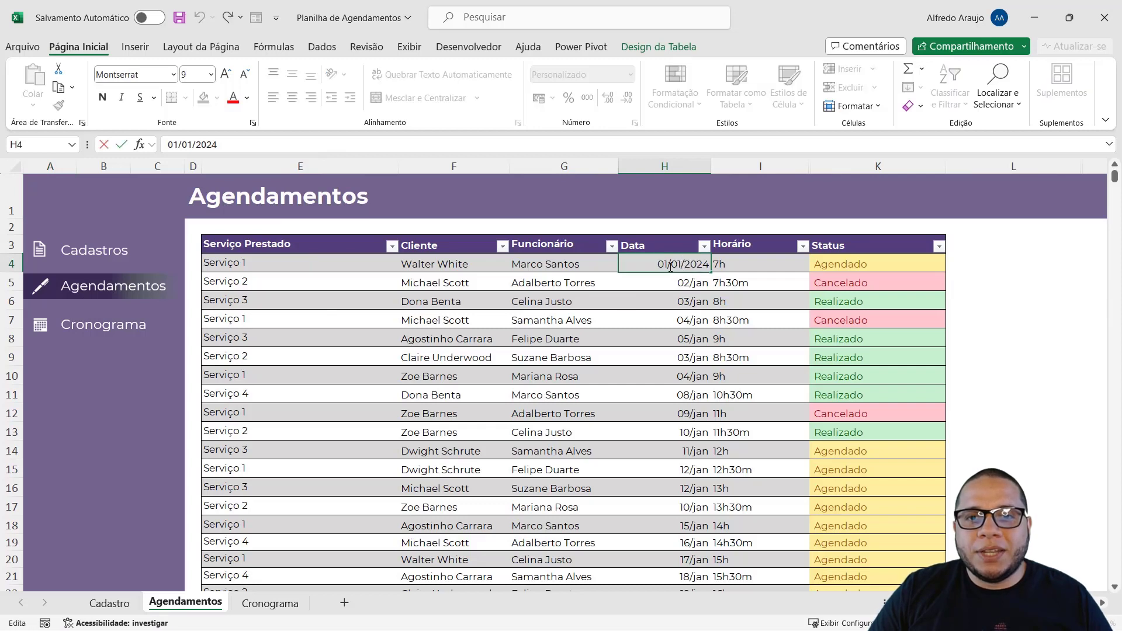
key(BackSpace)
text(7)
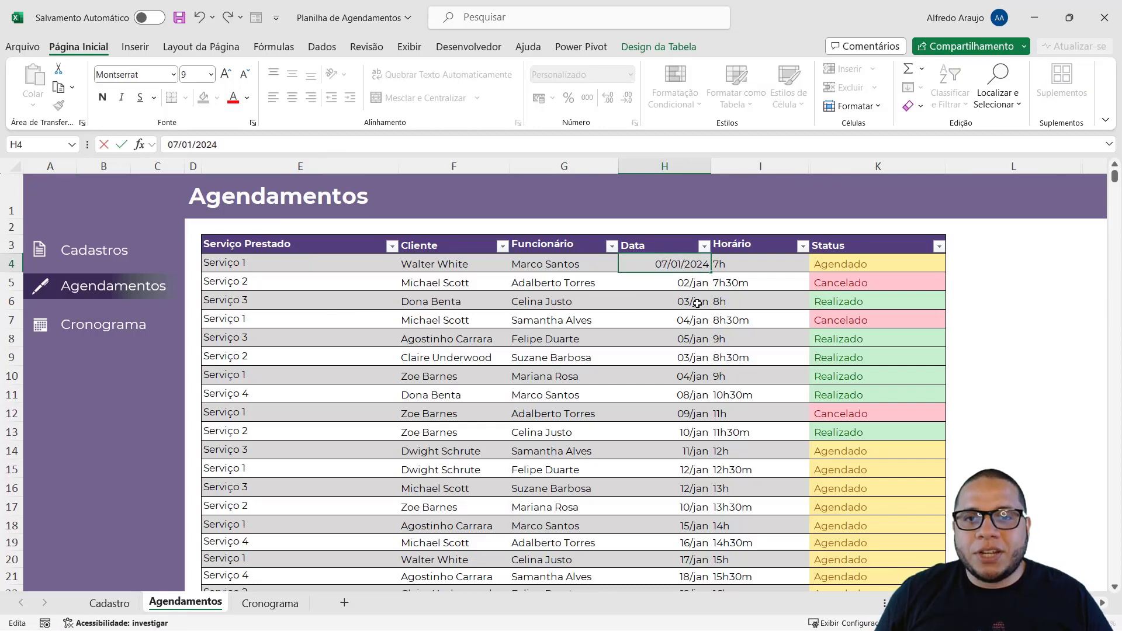
key(Return)
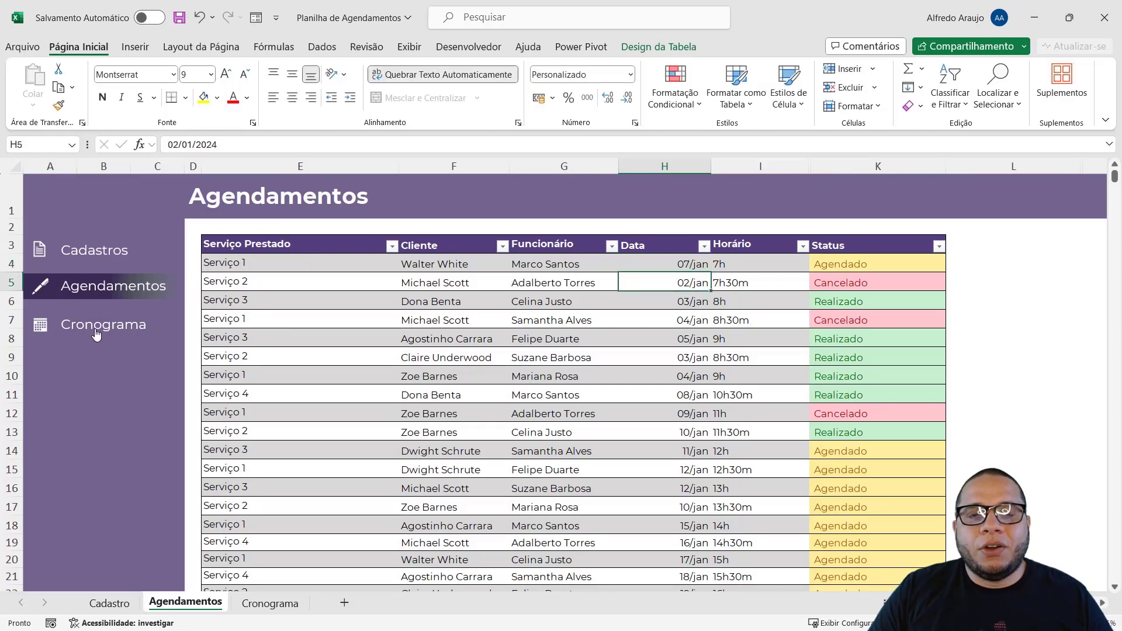
click(97, 337)
click(551, 261)
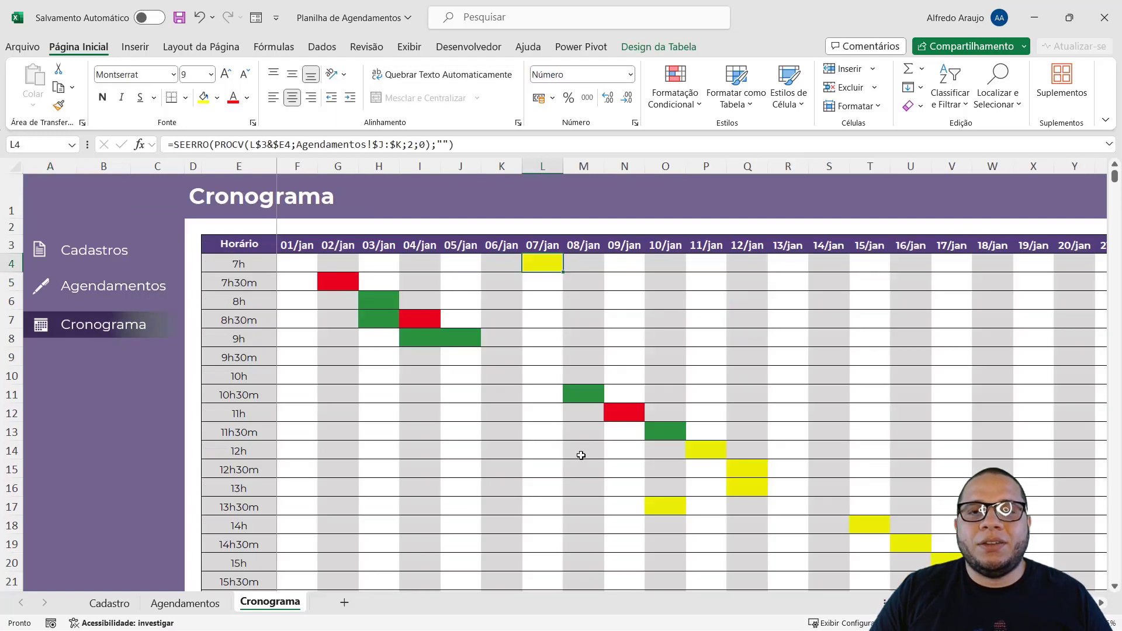
click(151, 295)
click(908, 264)
Switch K4 to Cancelado, check Cronograma, then set it to Realizado to turn 07/jan 7h green
click(952, 265)
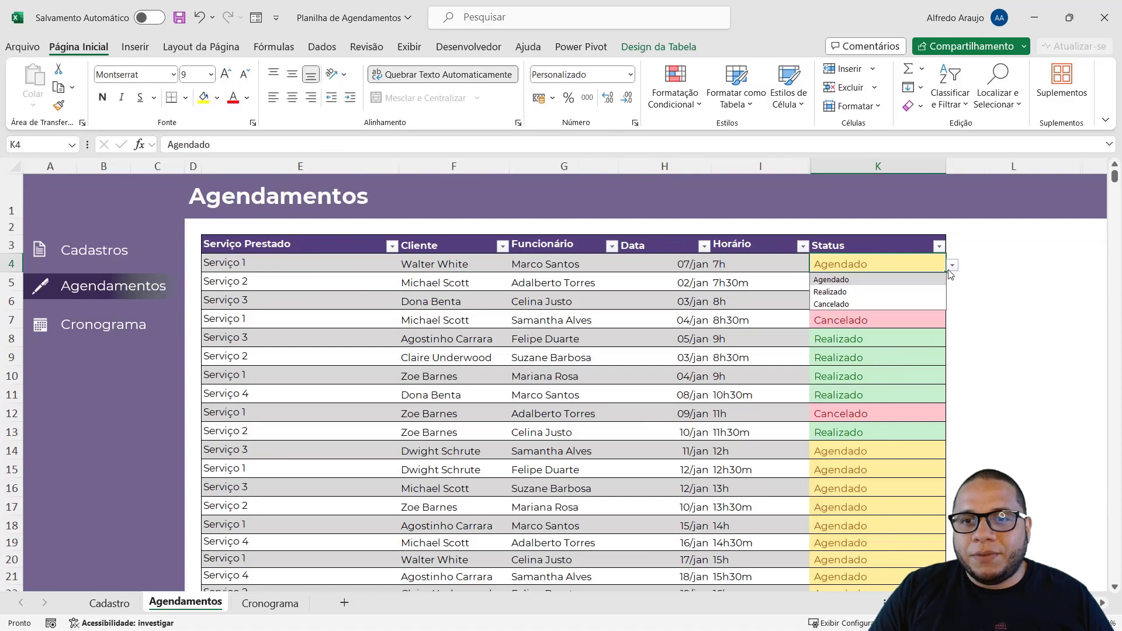
click(908, 303)
click(109, 325)
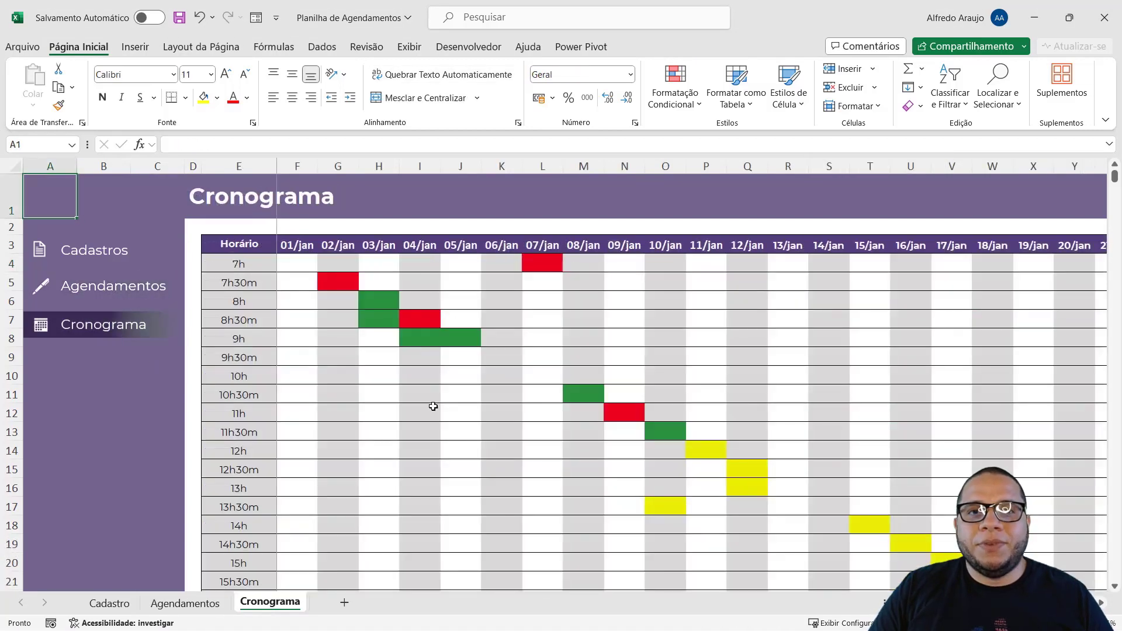
click(86, 288)
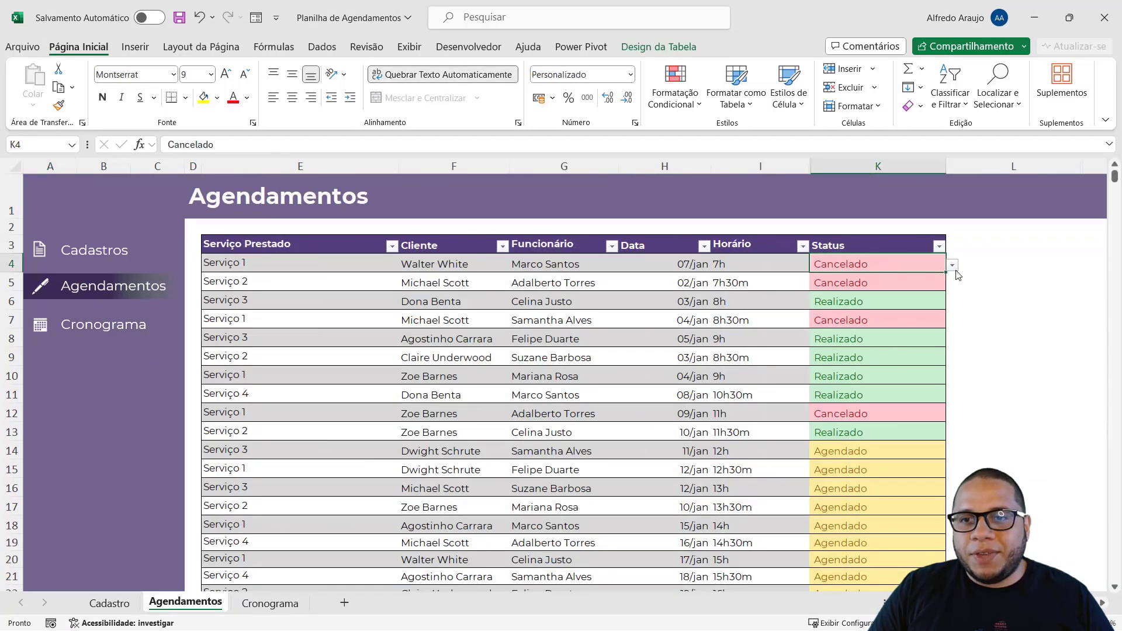
click(952, 264)
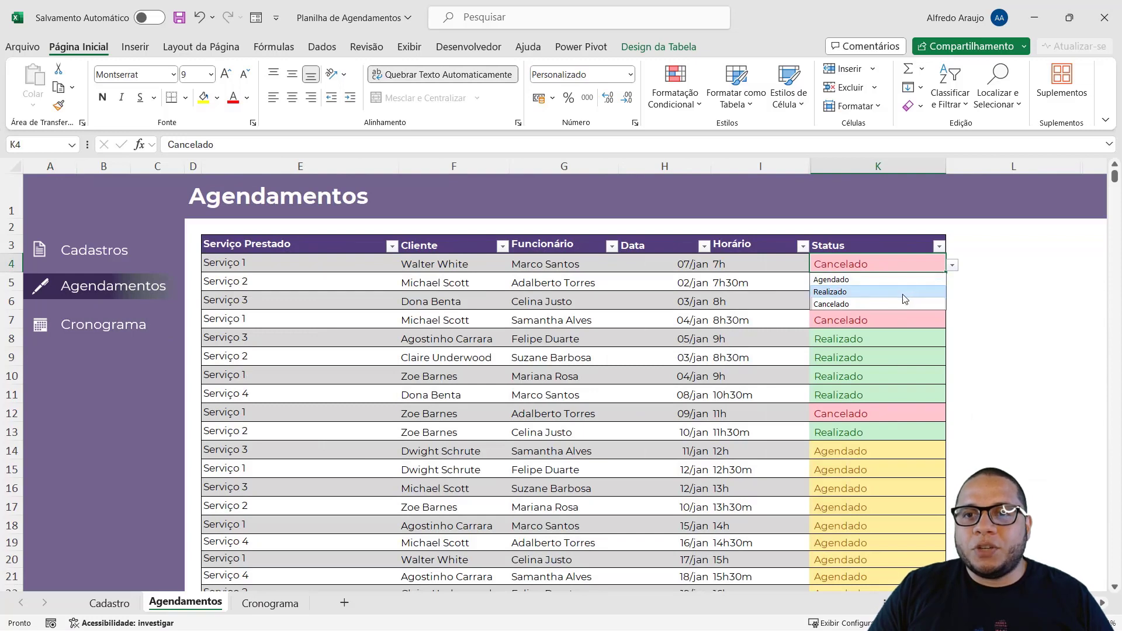
click(905, 292)
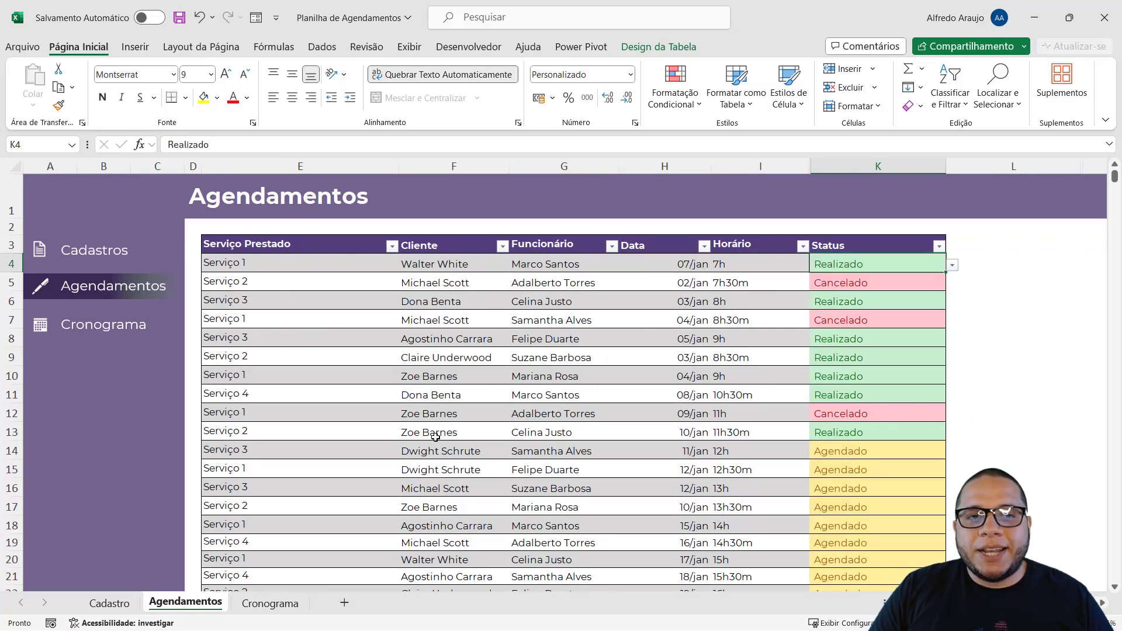
click(100, 330)
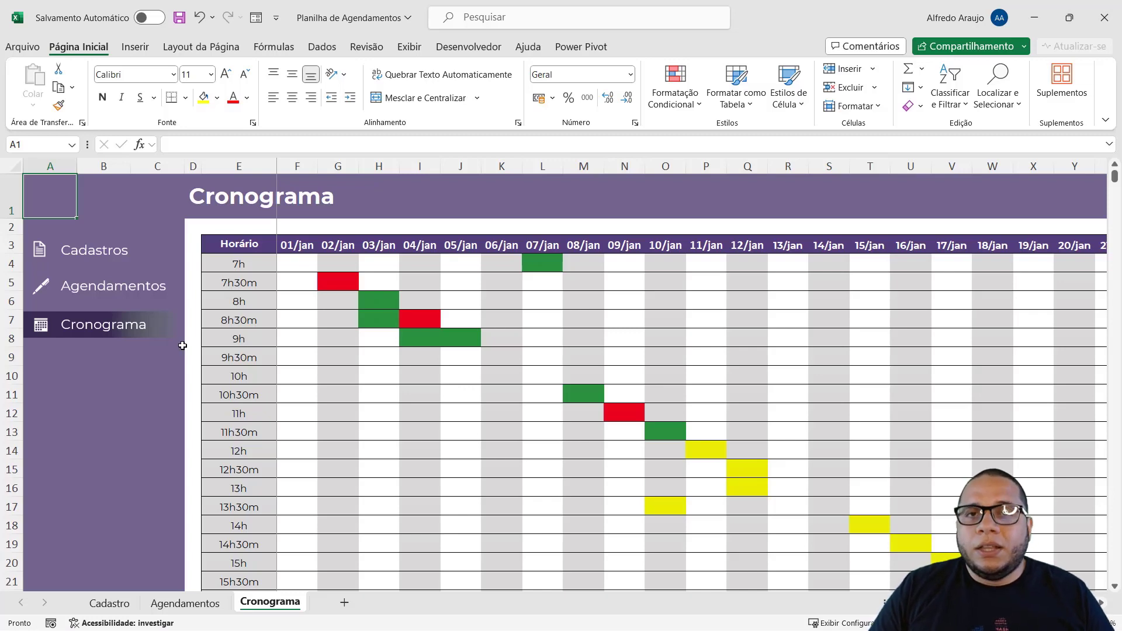
Back on Agendamentos, point out the first appointment's 7h time and the Cliente column
click(138, 296)
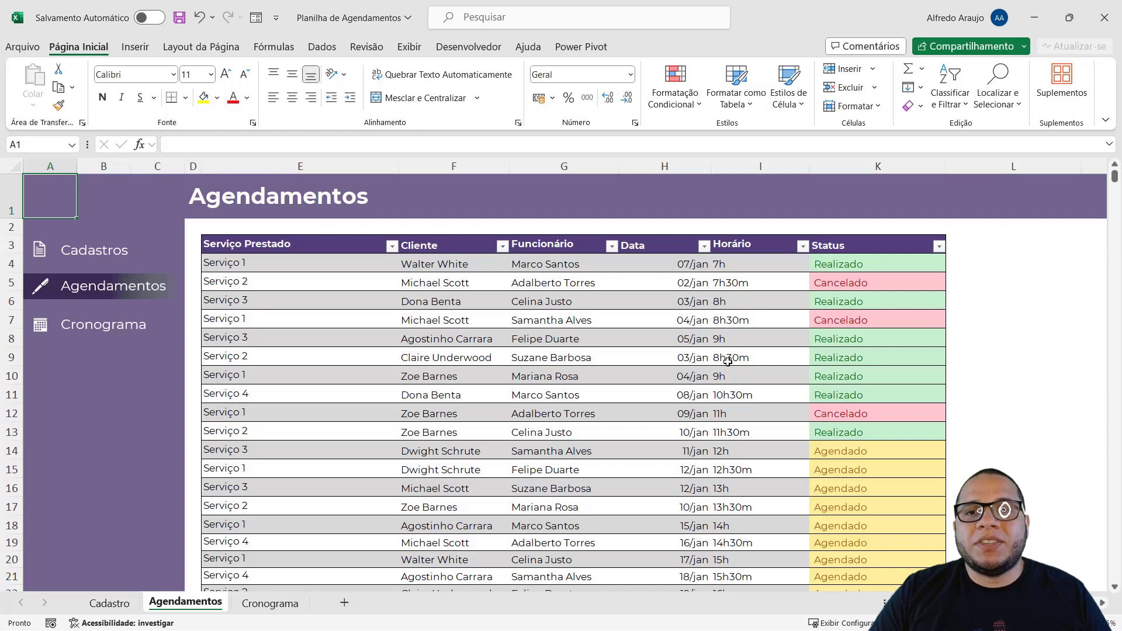
click(764, 265)
click(764, 287)
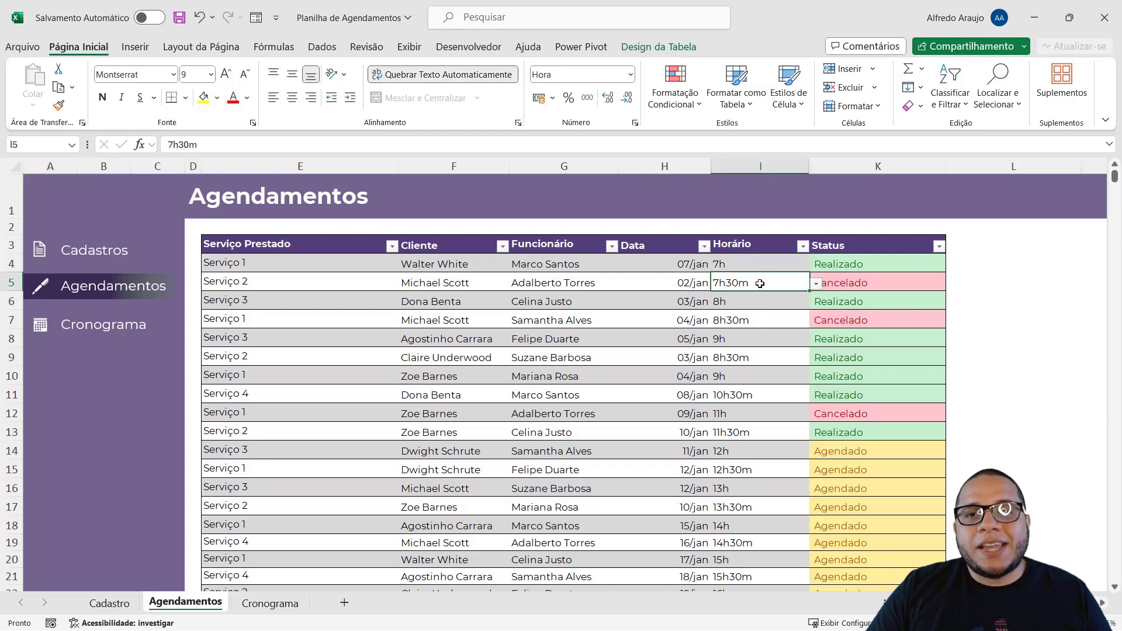
click(738, 263)
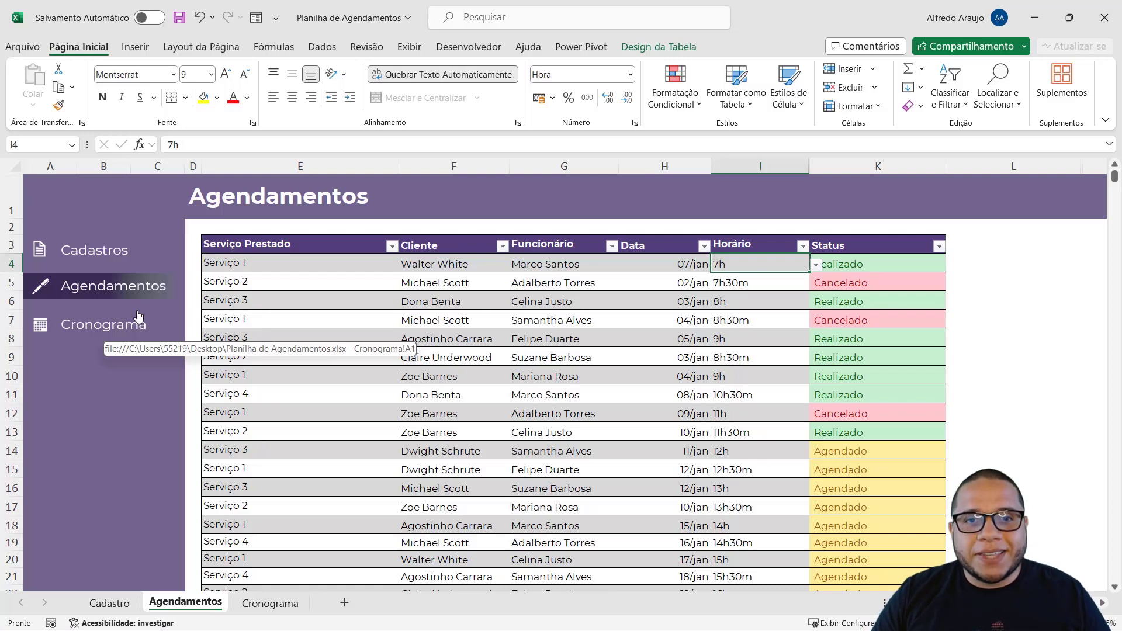
click(494, 237)
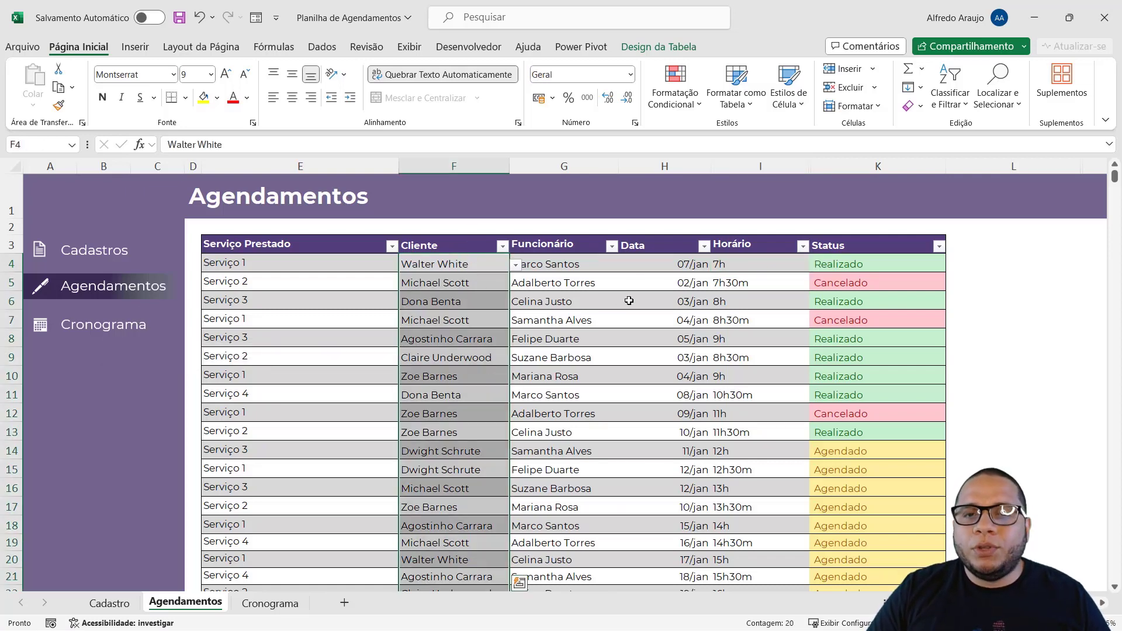
click(649, 268)
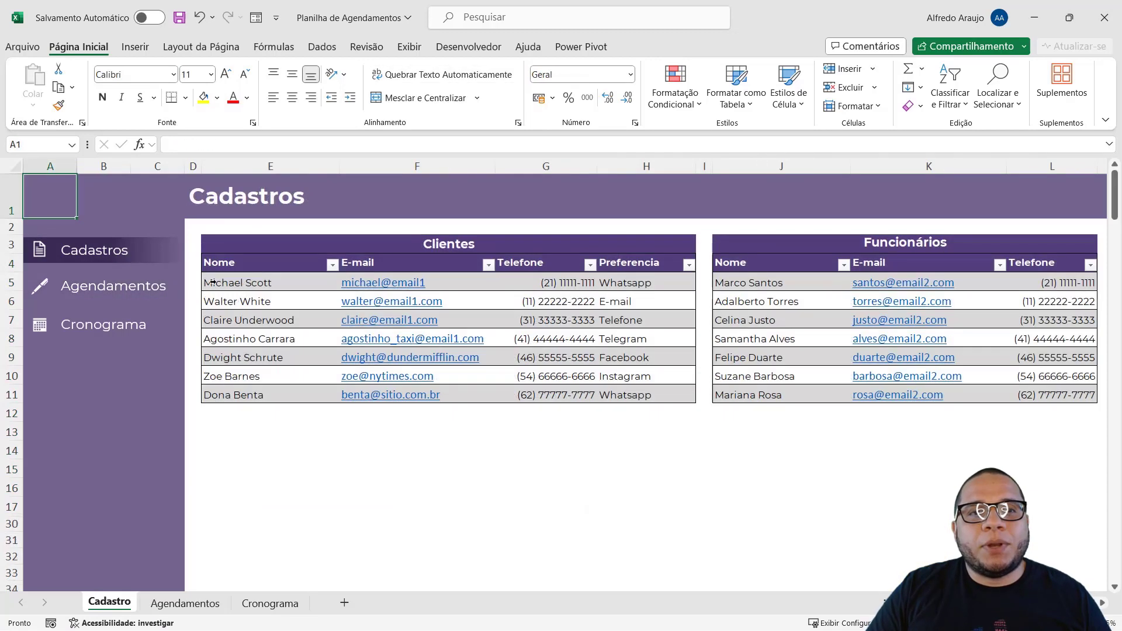
click(115, 250)
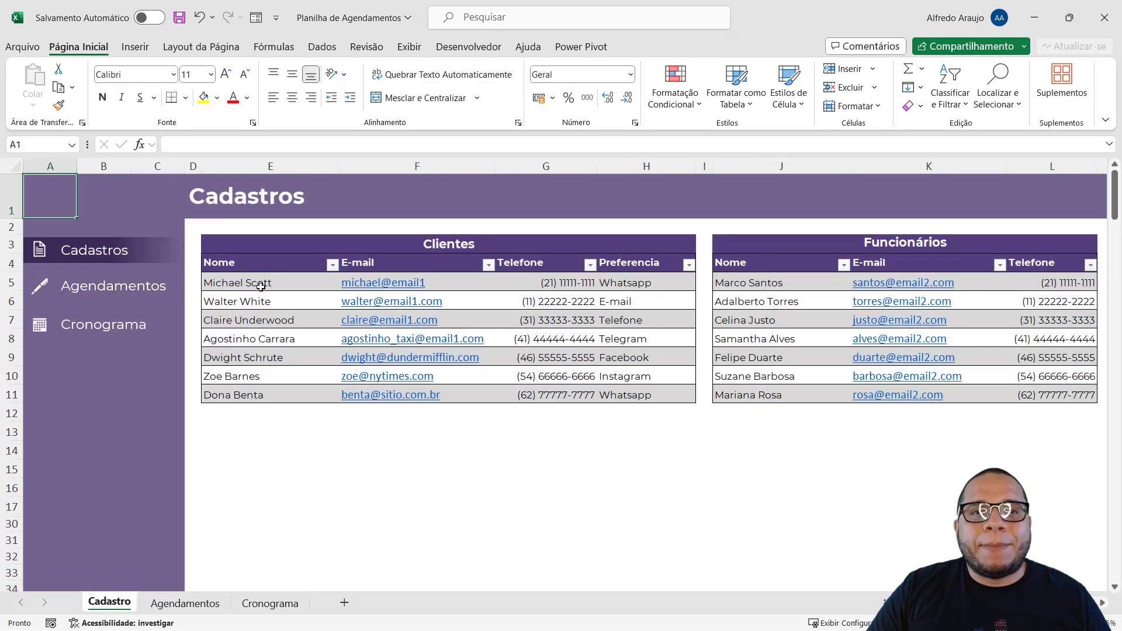
drag(261, 287, 641, 389)
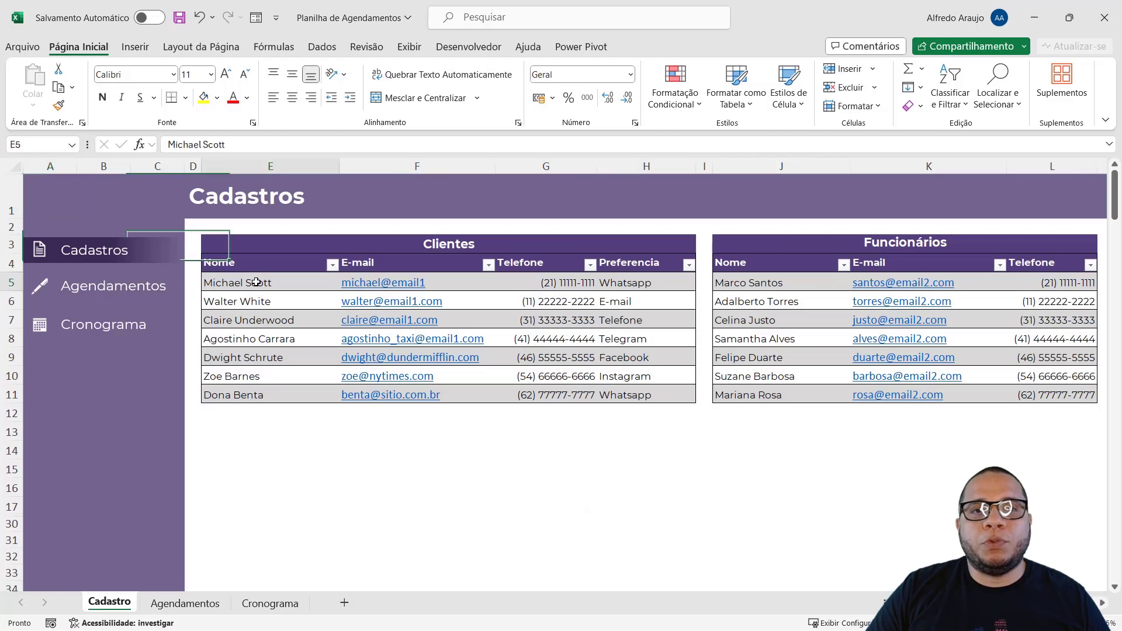
click(642, 389)
click(144, 298)
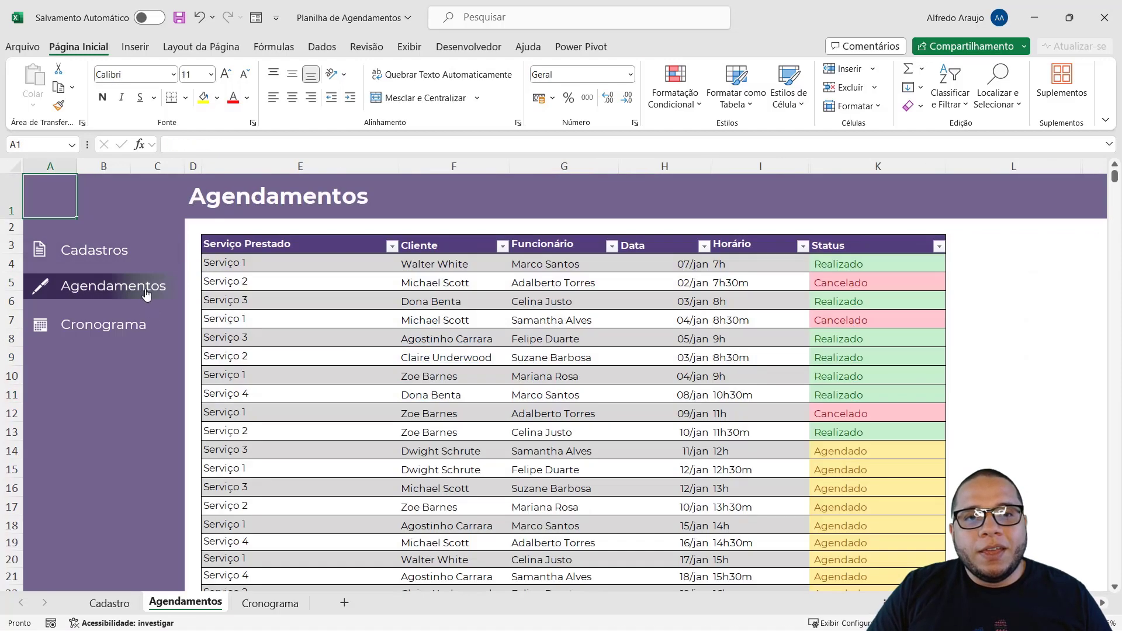
drag(279, 272, 274, 559)
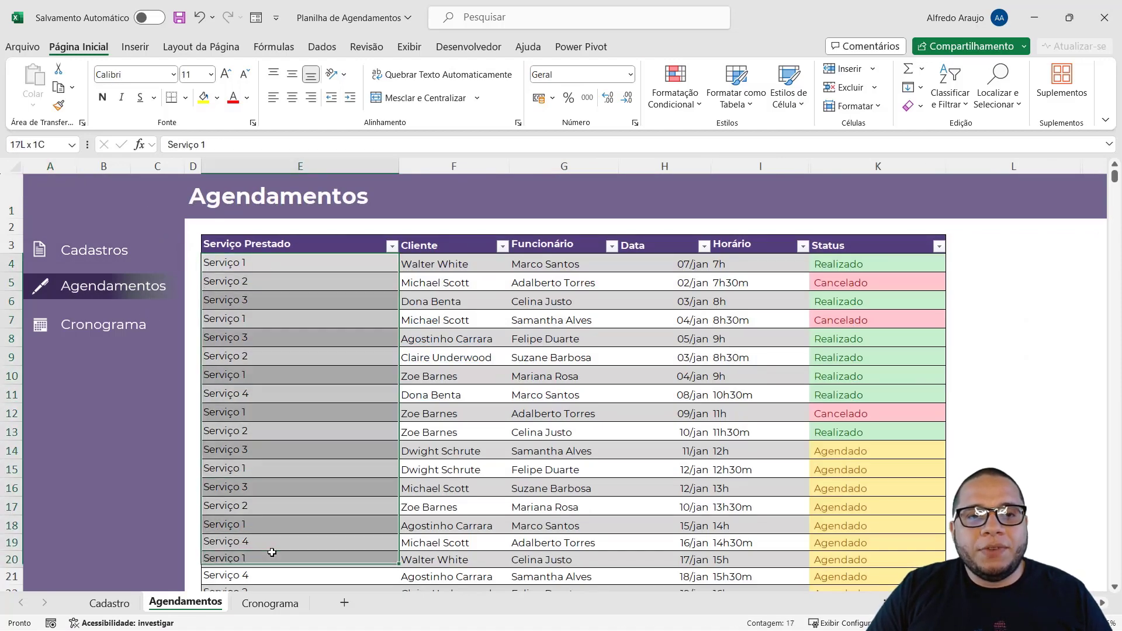
drag(675, 259, 755, 505)
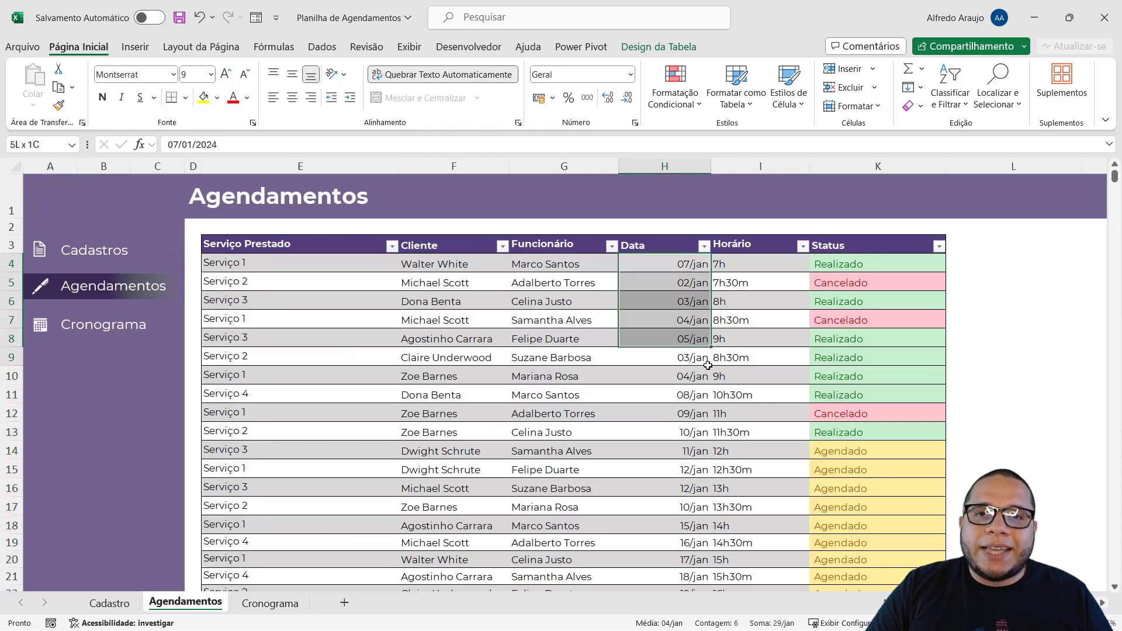
click(723, 376)
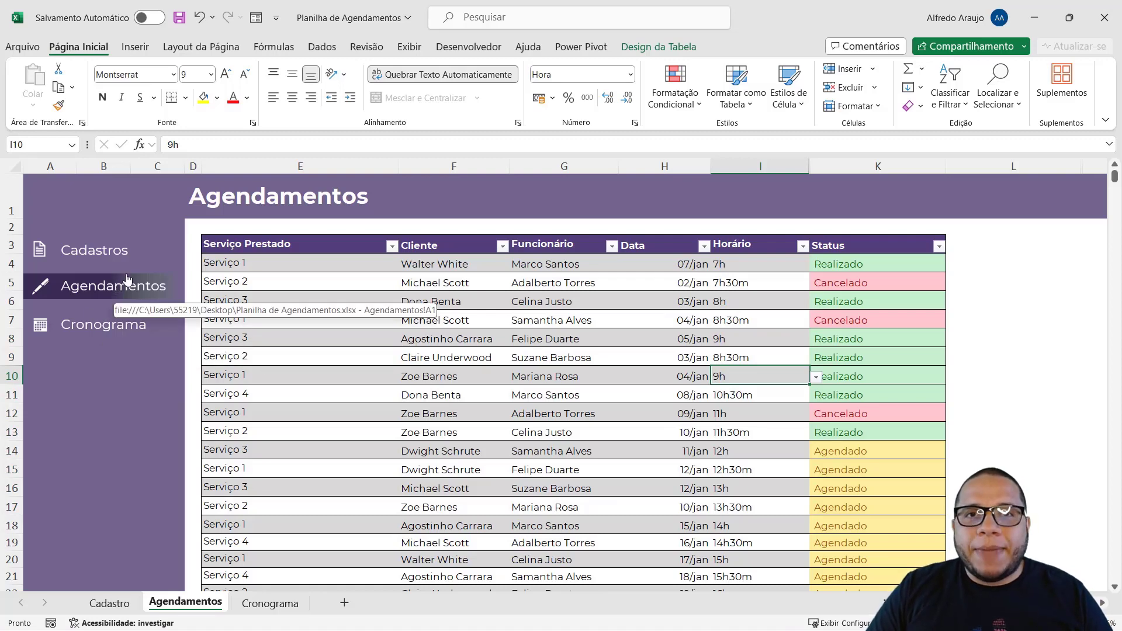
click(103, 255)
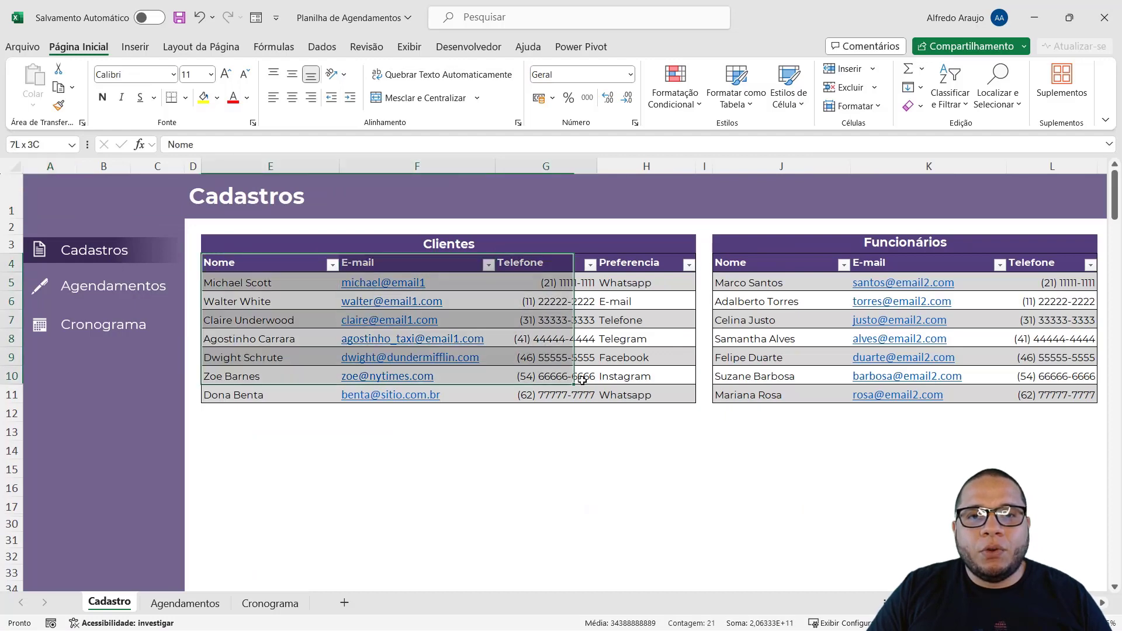
drag(736, 266, 1052, 395)
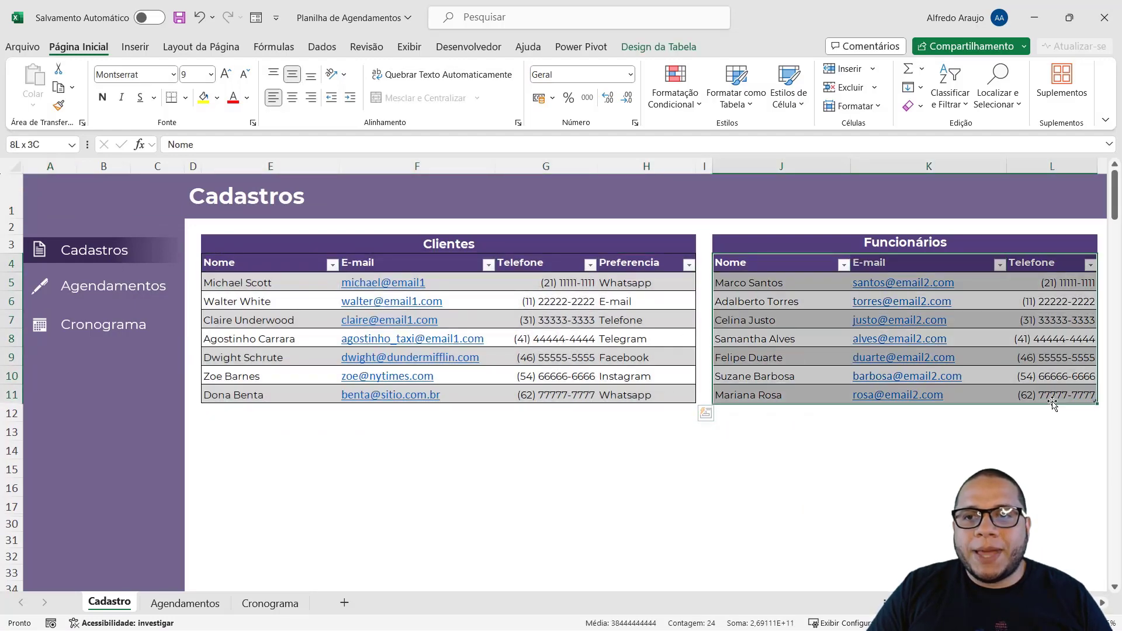
click(85, 287)
drag(295, 260, 830, 540)
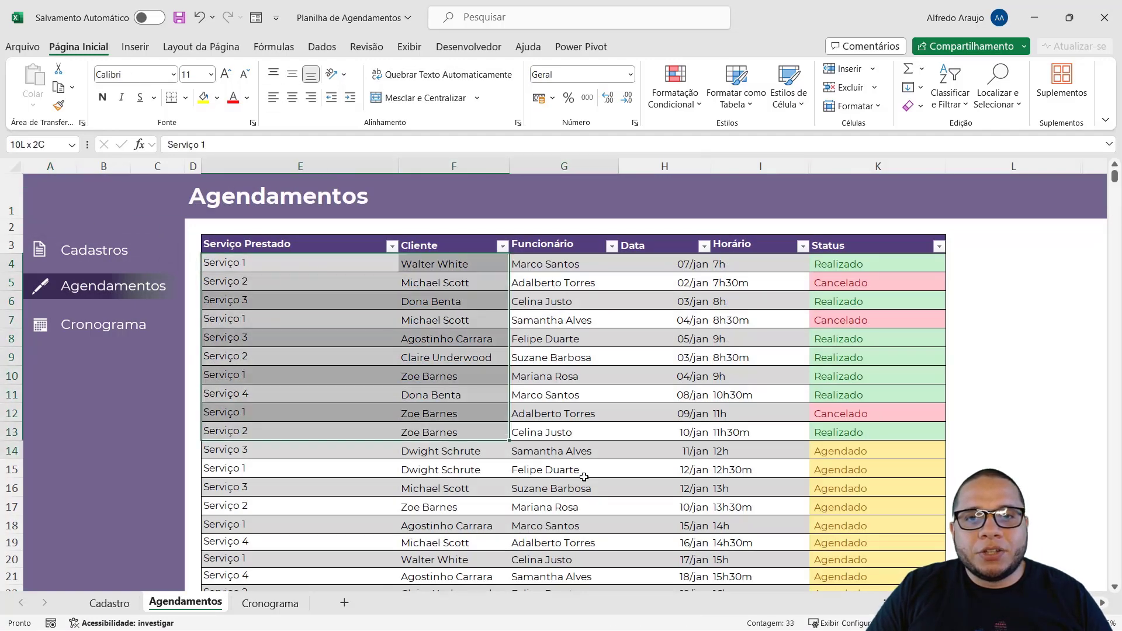
click(265, 313)
click(125, 261)
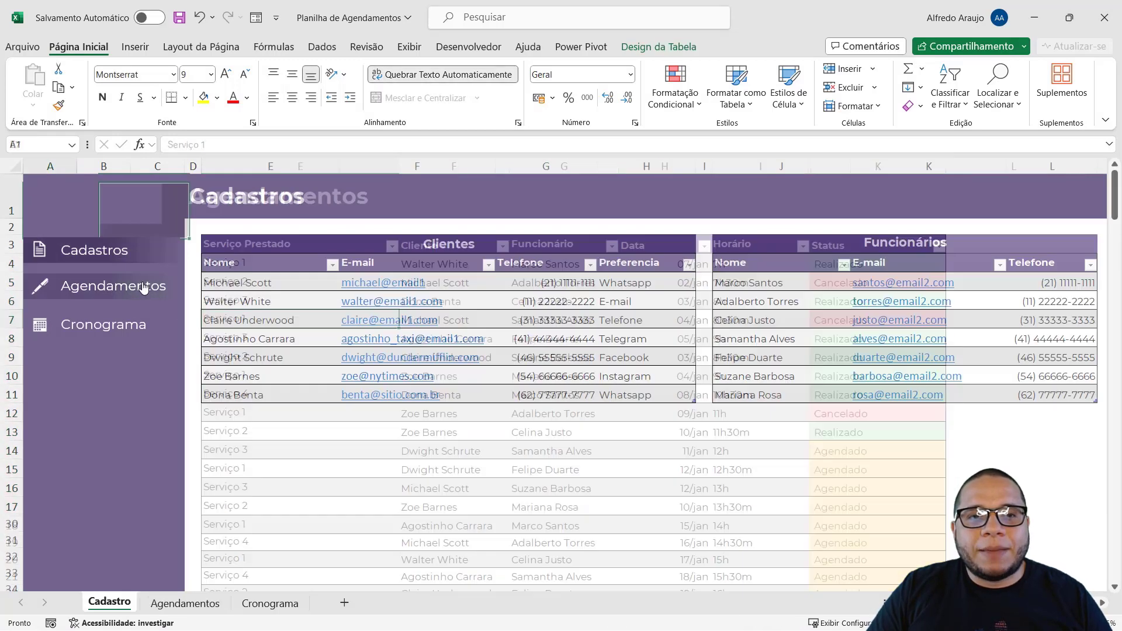
click(276, 408)
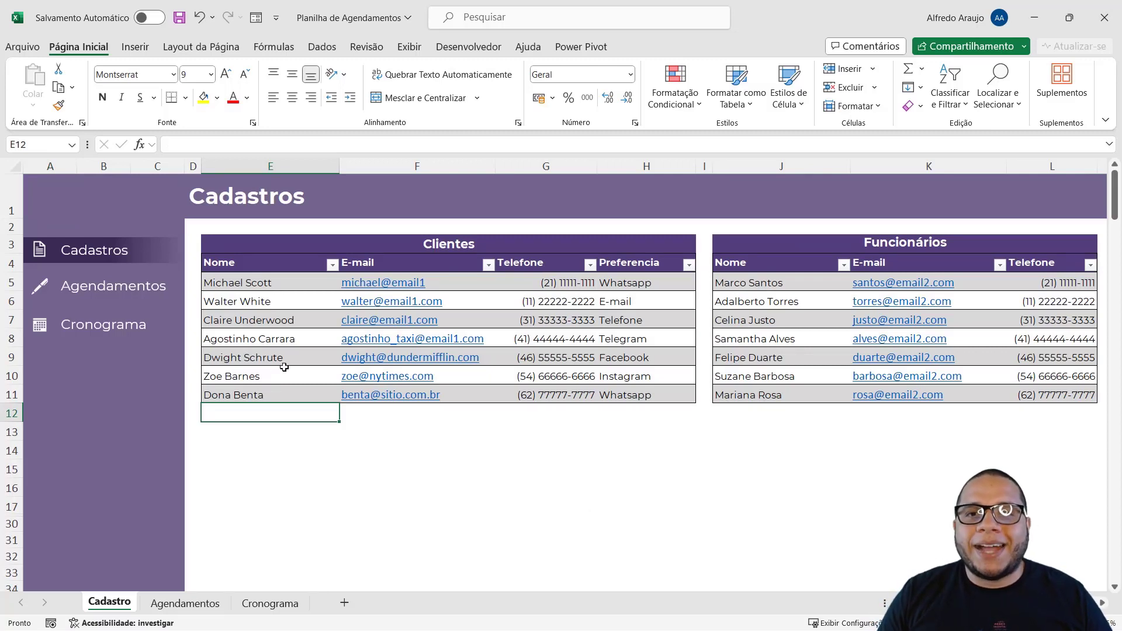
click(149, 295)
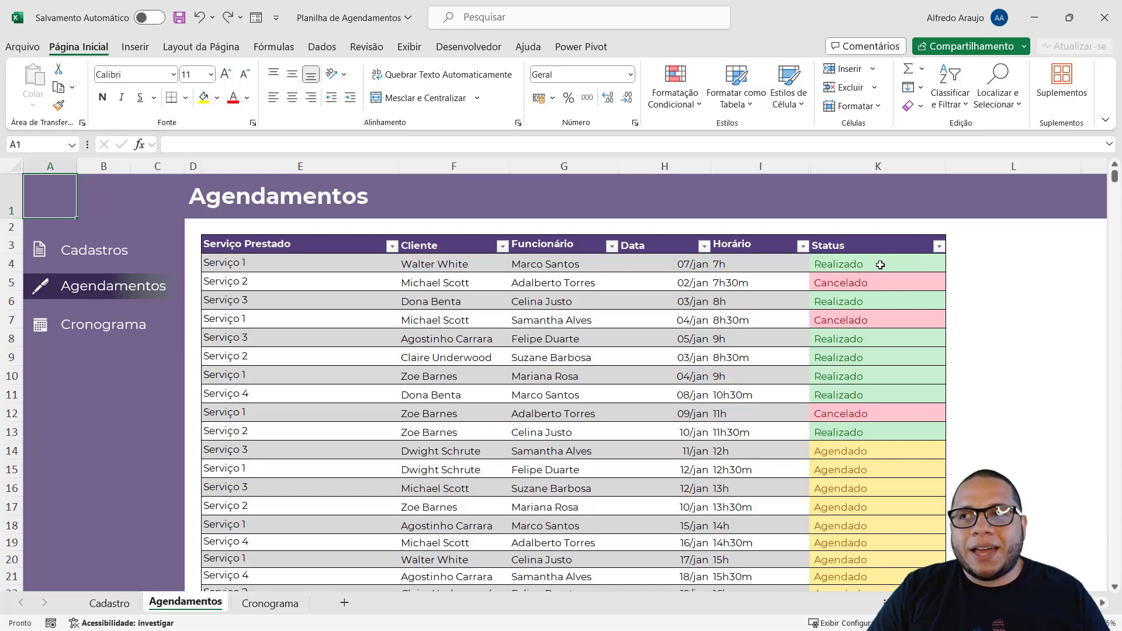
Walk down the Status column entries and select the whole list of status values
click(880, 267)
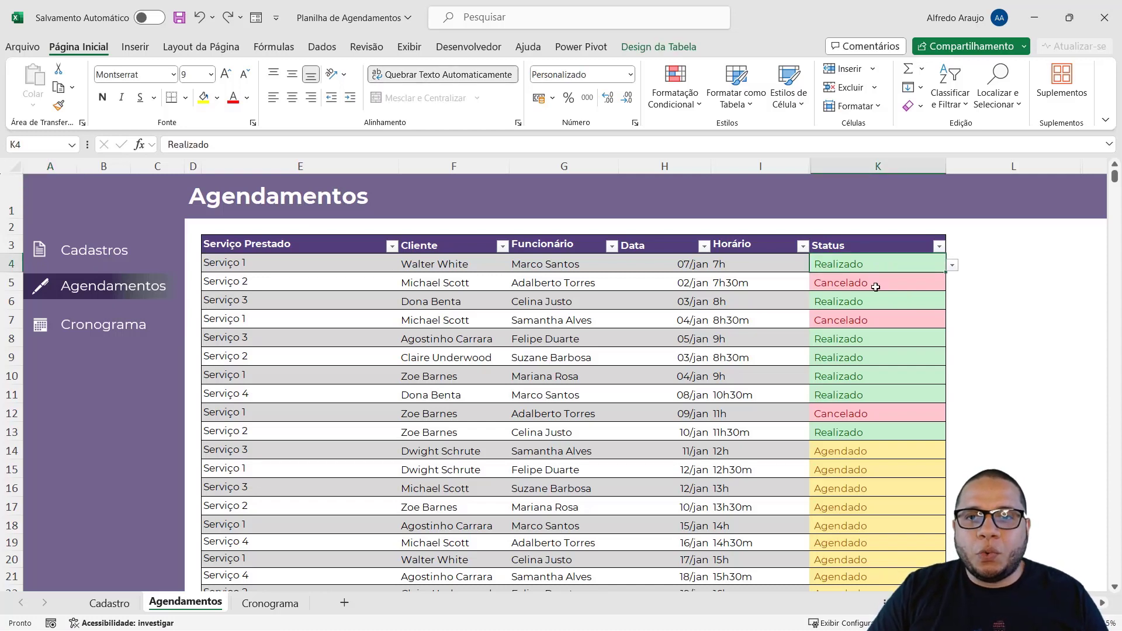
click(875, 287)
click(881, 302)
click(896, 319)
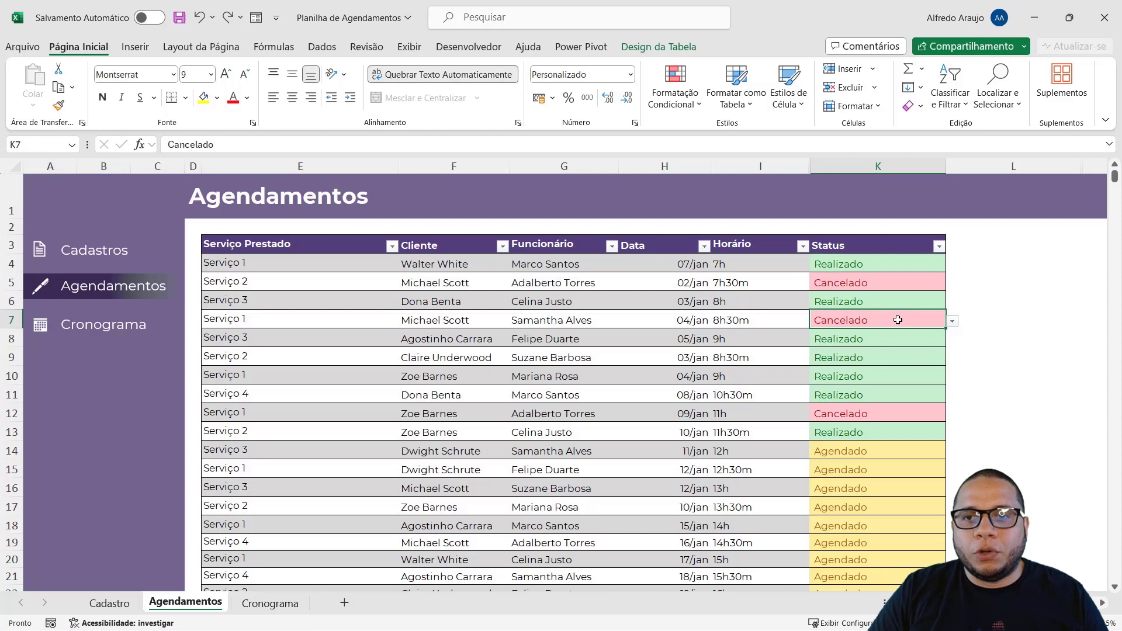
click(931, 339)
click(928, 357)
click(922, 376)
click(919, 393)
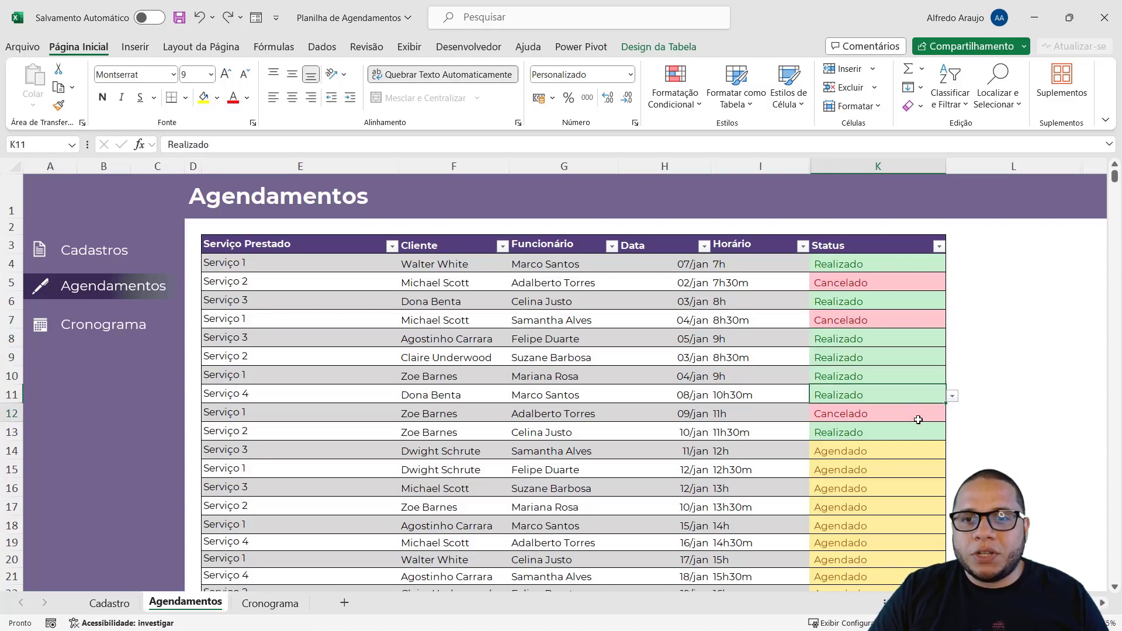
click(918, 416)
click(915, 434)
click(920, 483)
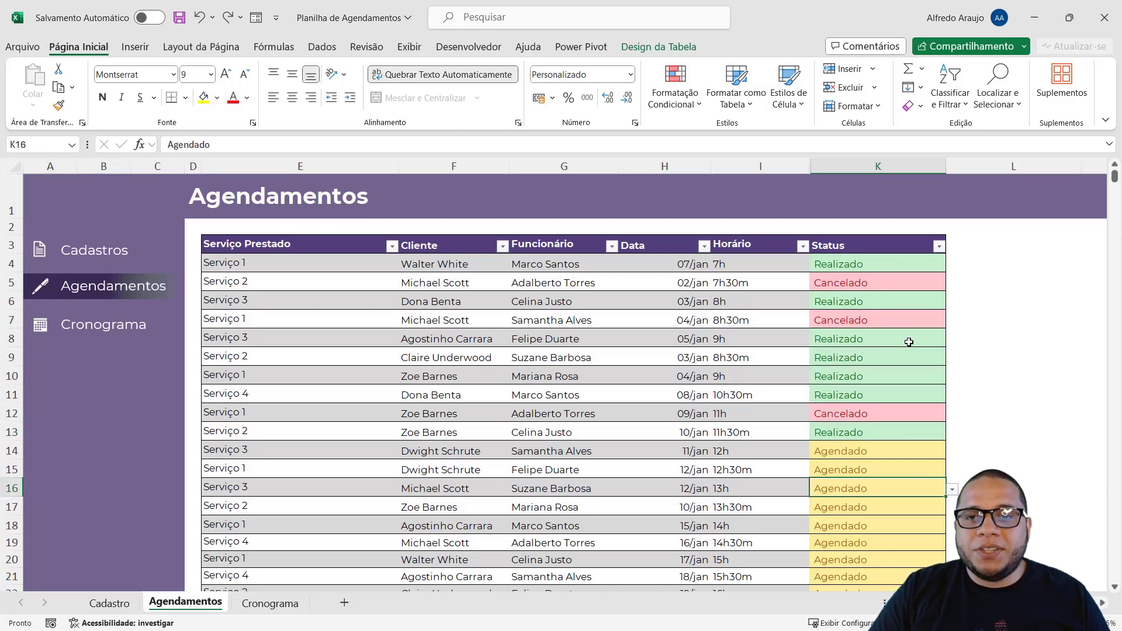
drag(897, 265, 893, 568)
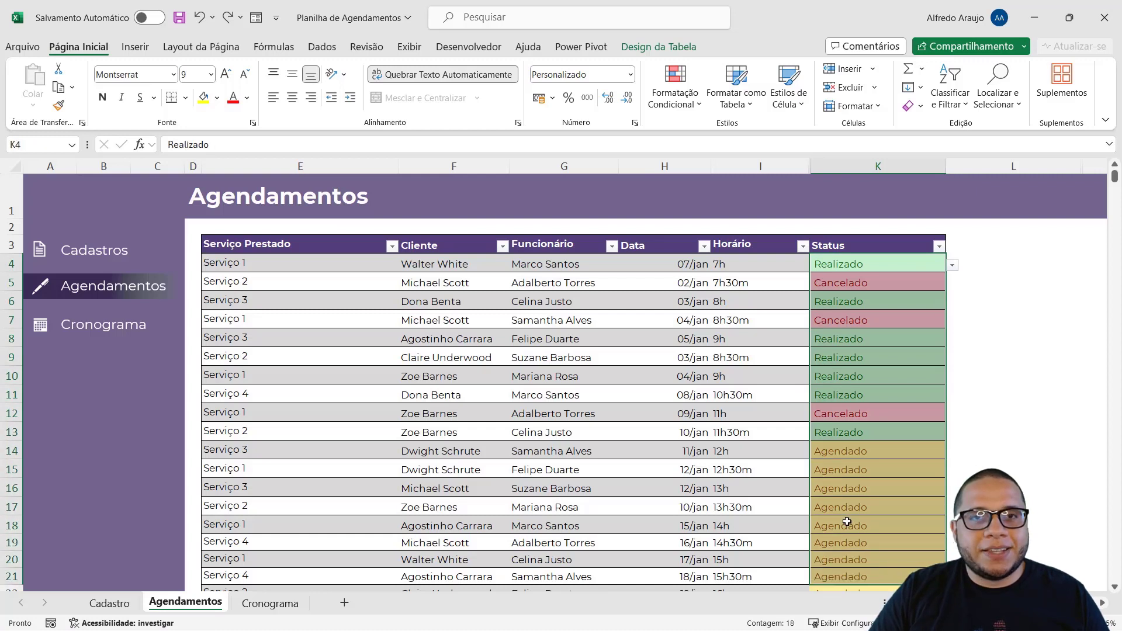
Inspect sample Realizado and Cancelado status cells, then bring up the Cronograma grid
click(848, 376)
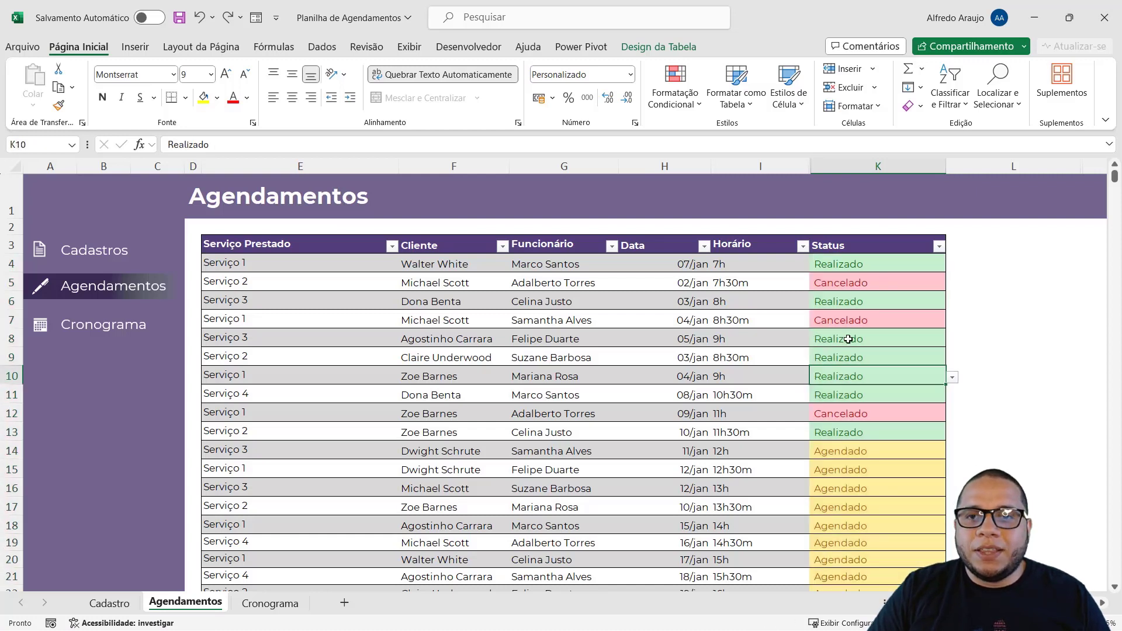
click(836, 341)
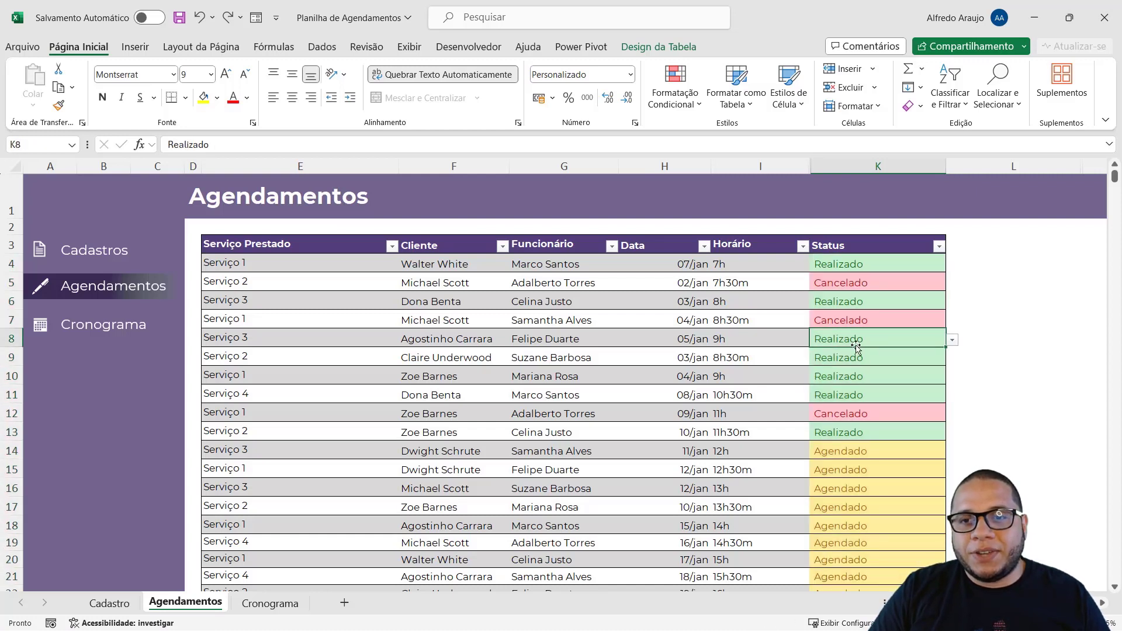
click(849, 280)
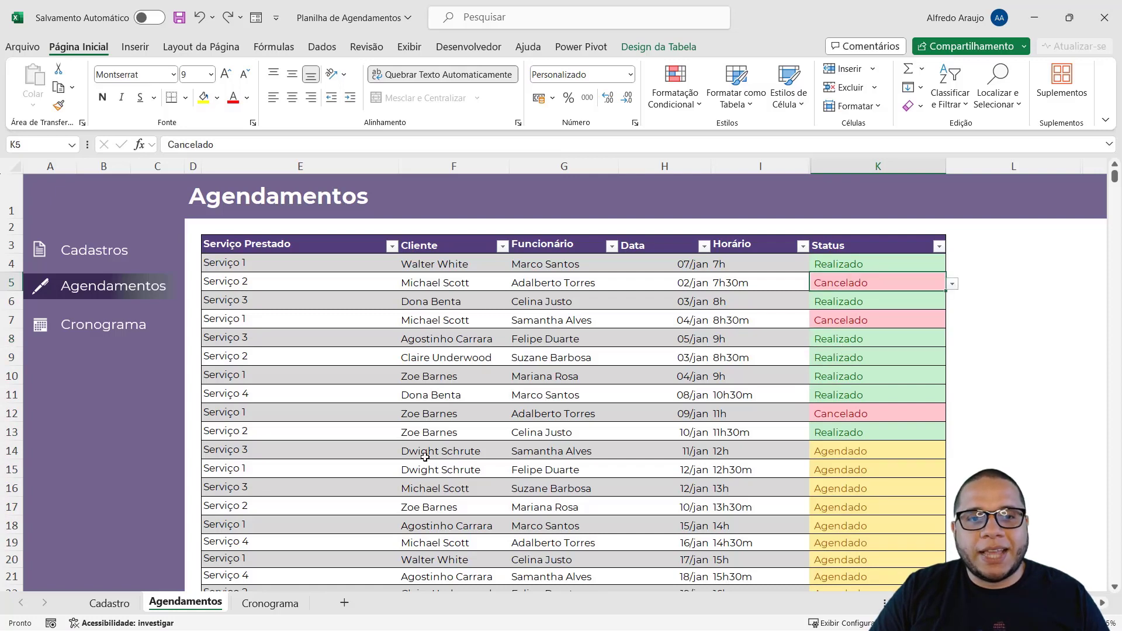
click(271, 603)
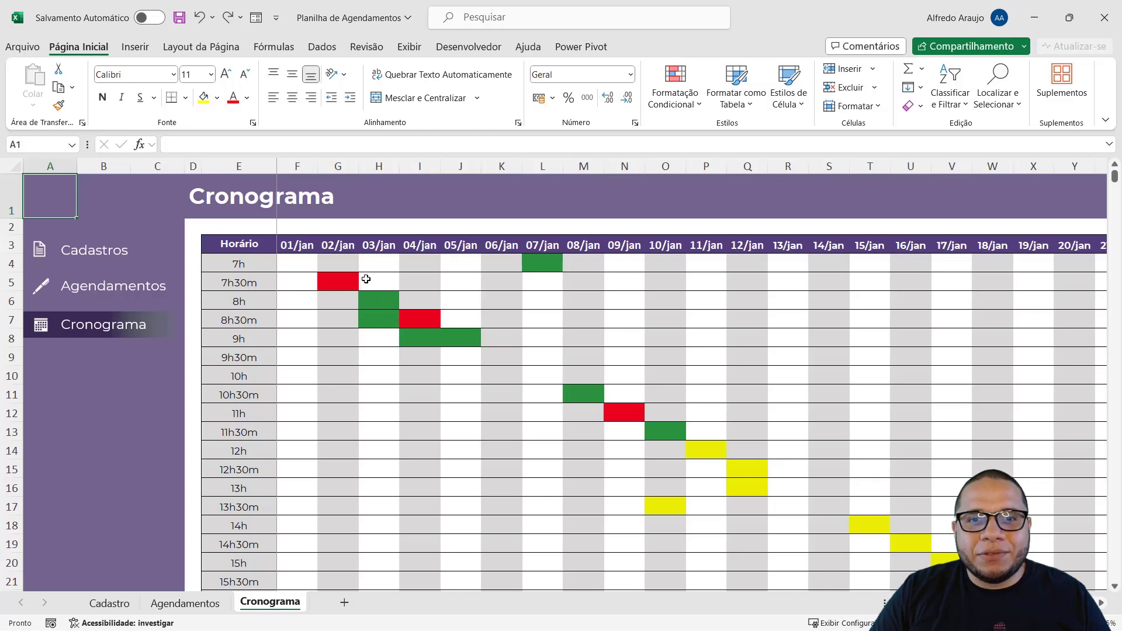
Review the SEERRO/PROCV formulas in Cronograma slots like green 07/jan 7h and empty 06/jan 10h30m
click(540, 264)
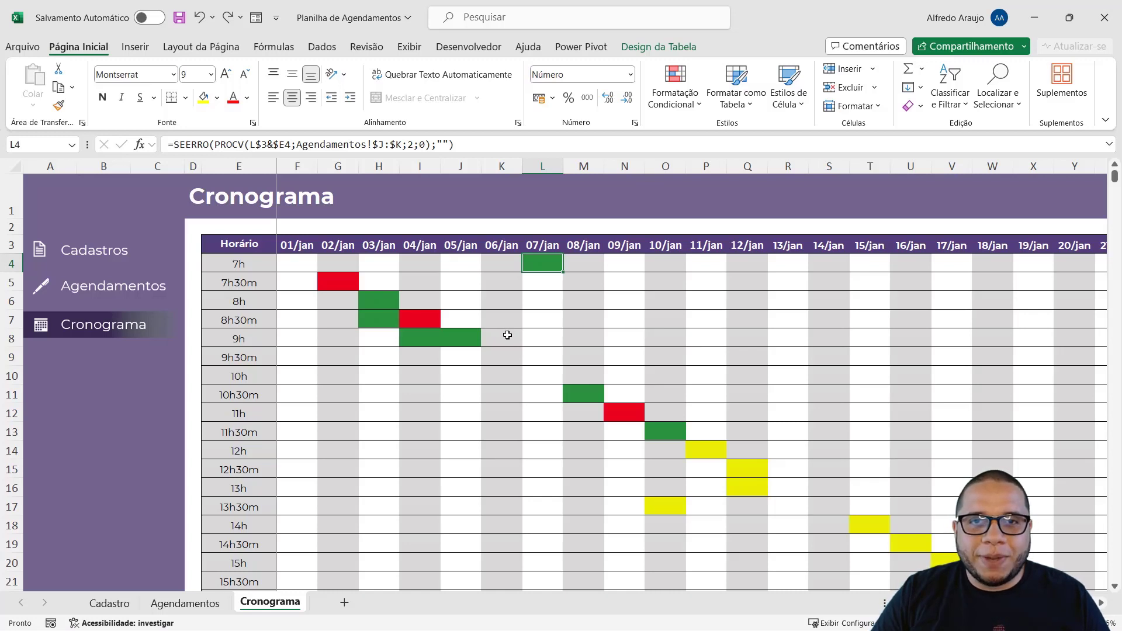
click(286, 263)
drag(286, 262, 910, 525)
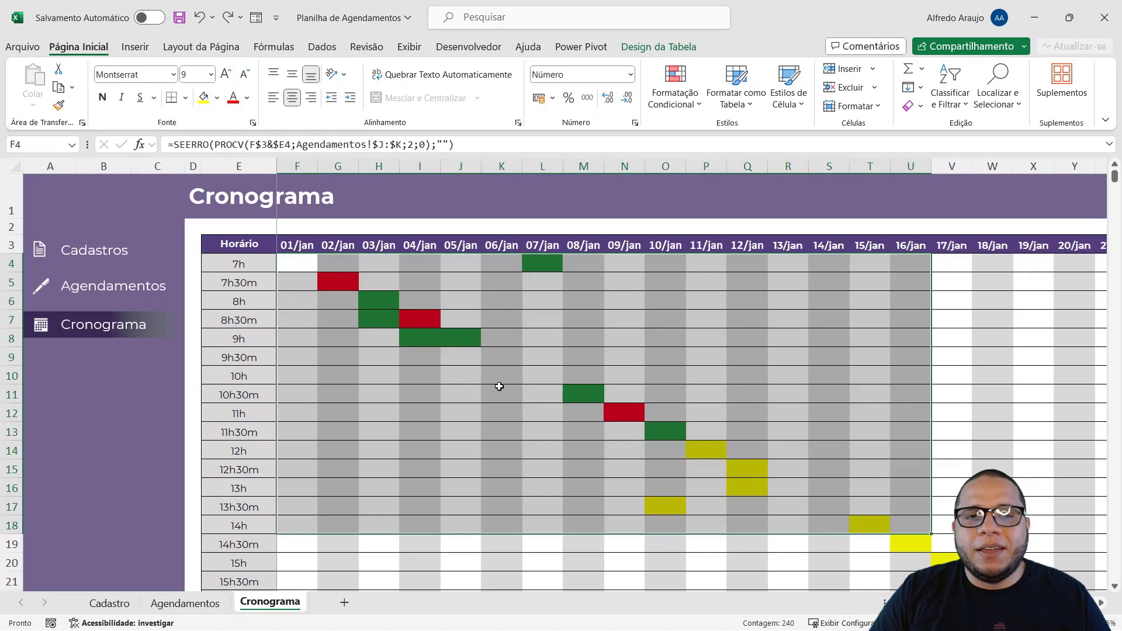
click(481, 395)
click(184, 603)
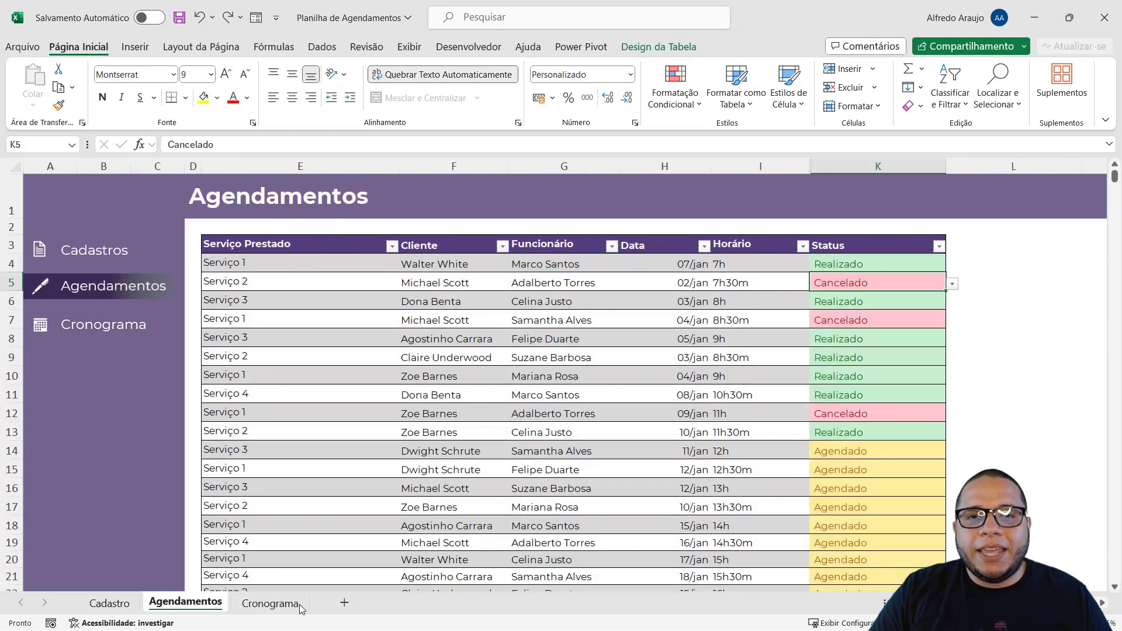
drag(761, 166, 877, 166)
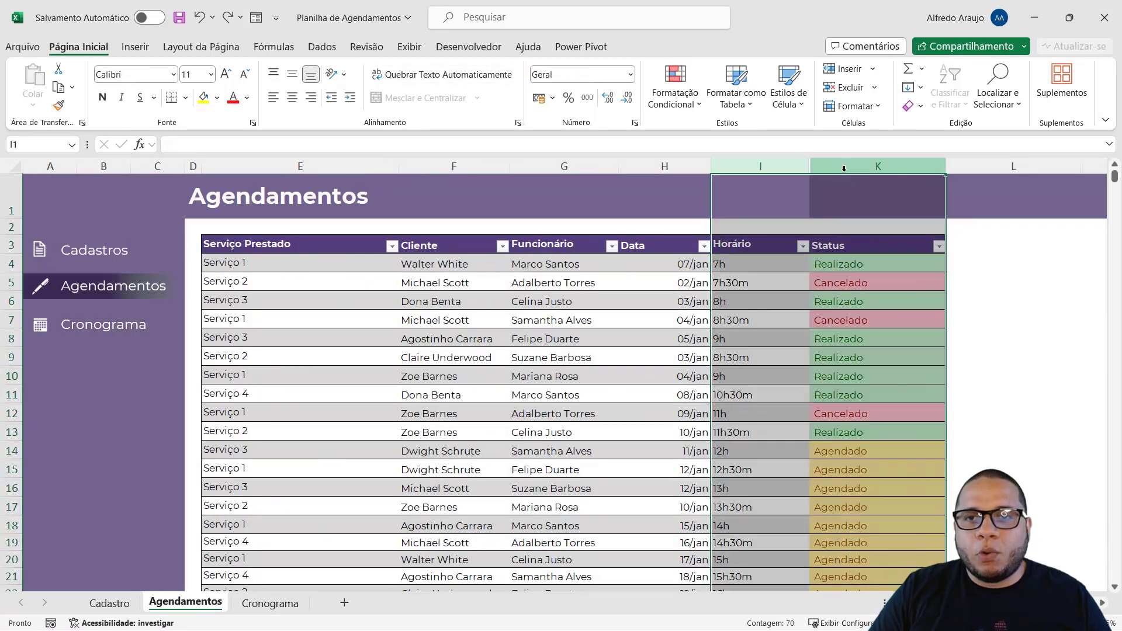
Unhide the Chave column between Horário and Status using Reexibir and inspect its formula
right_click(847, 169)
click(889, 446)
click(800, 377)
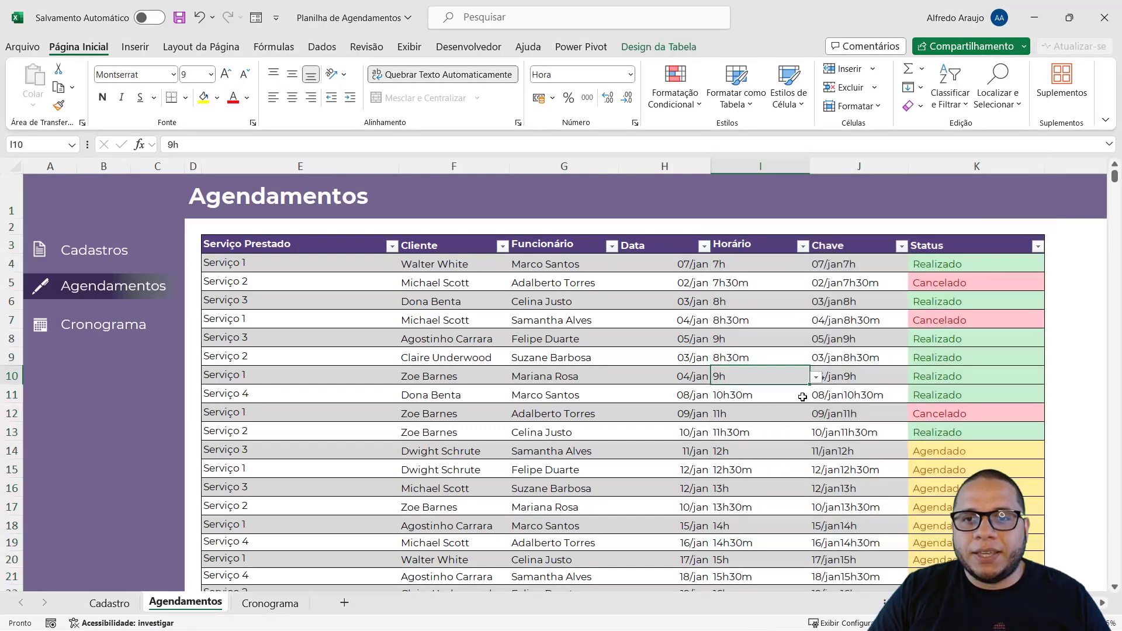
click(850, 258)
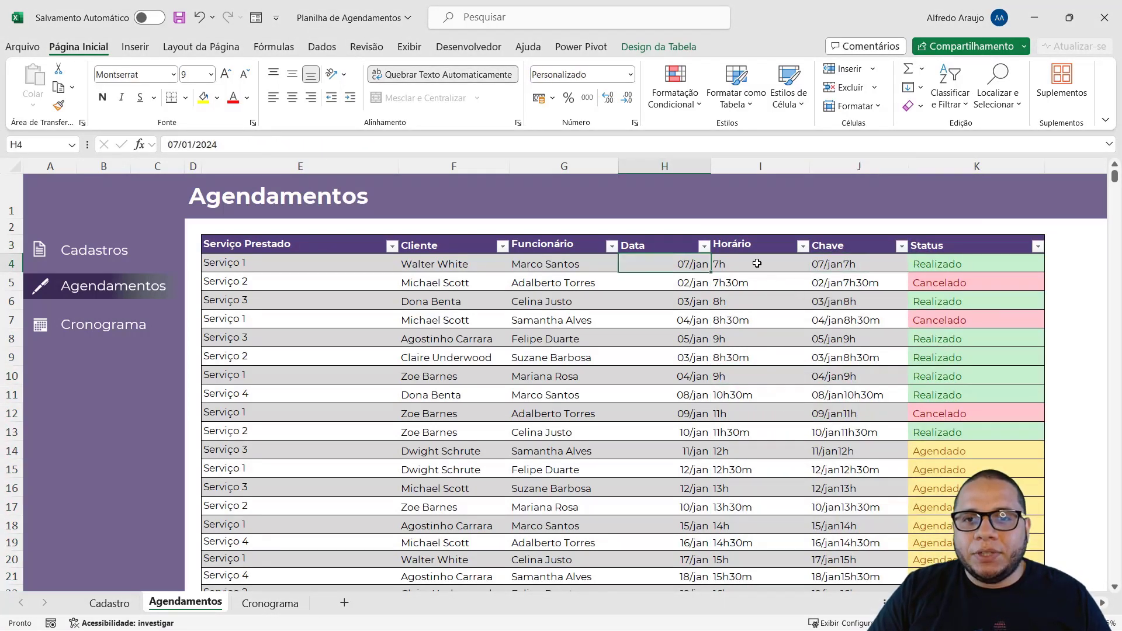
drag(672, 264, 759, 264)
click(855, 263)
click(764, 380)
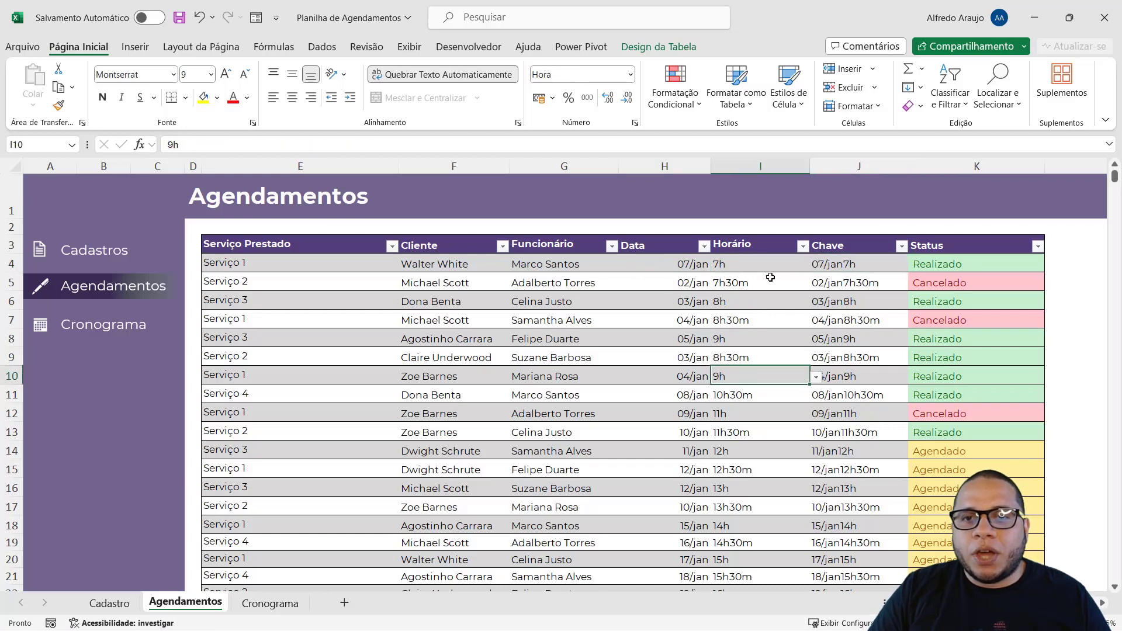
drag(685, 263, 761, 271)
click(716, 320)
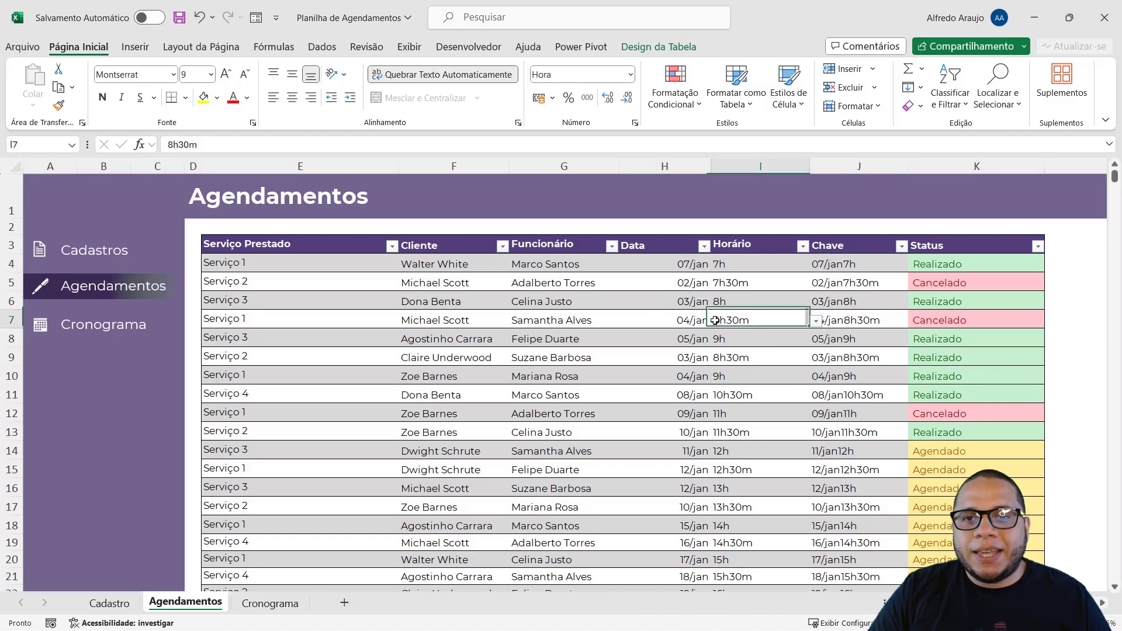
click(679, 263)
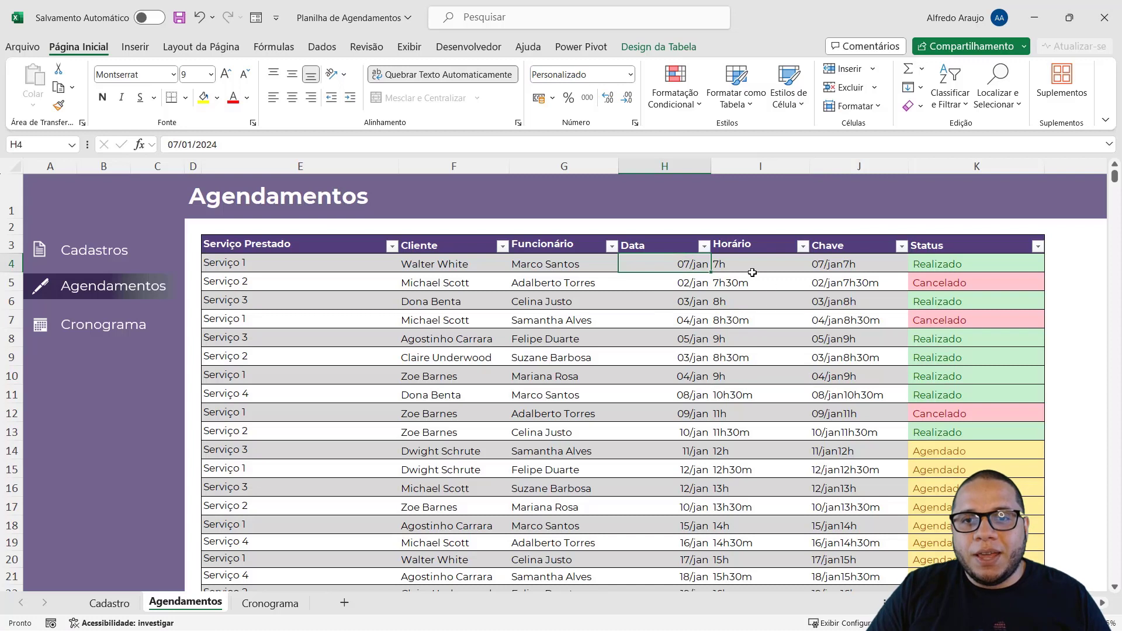
click(736, 263)
click(733, 389)
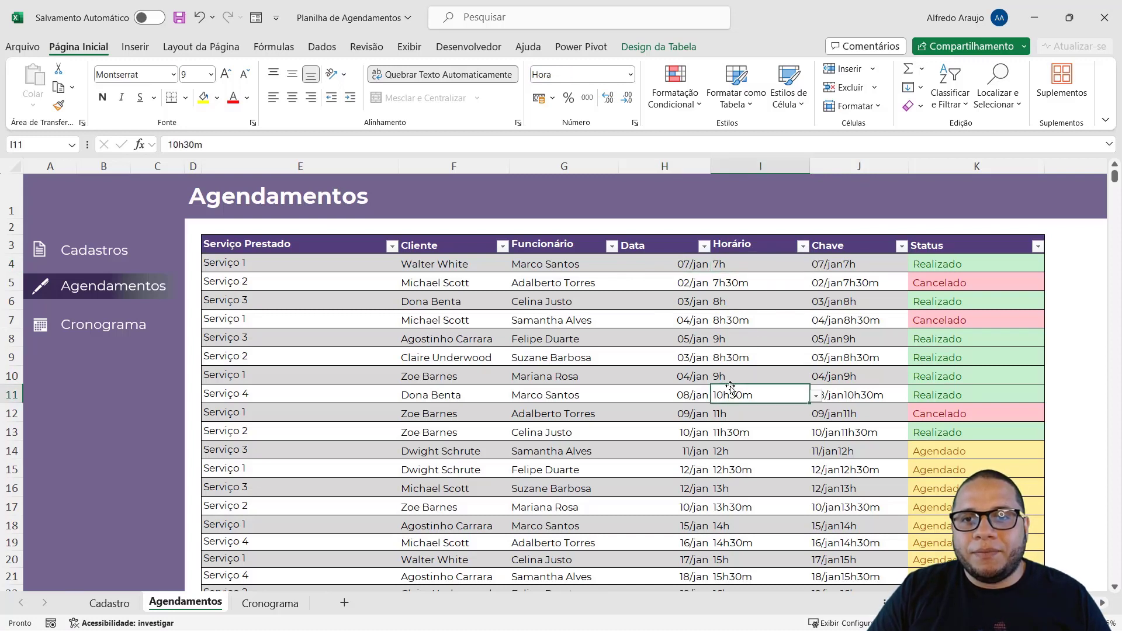
click(872, 264)
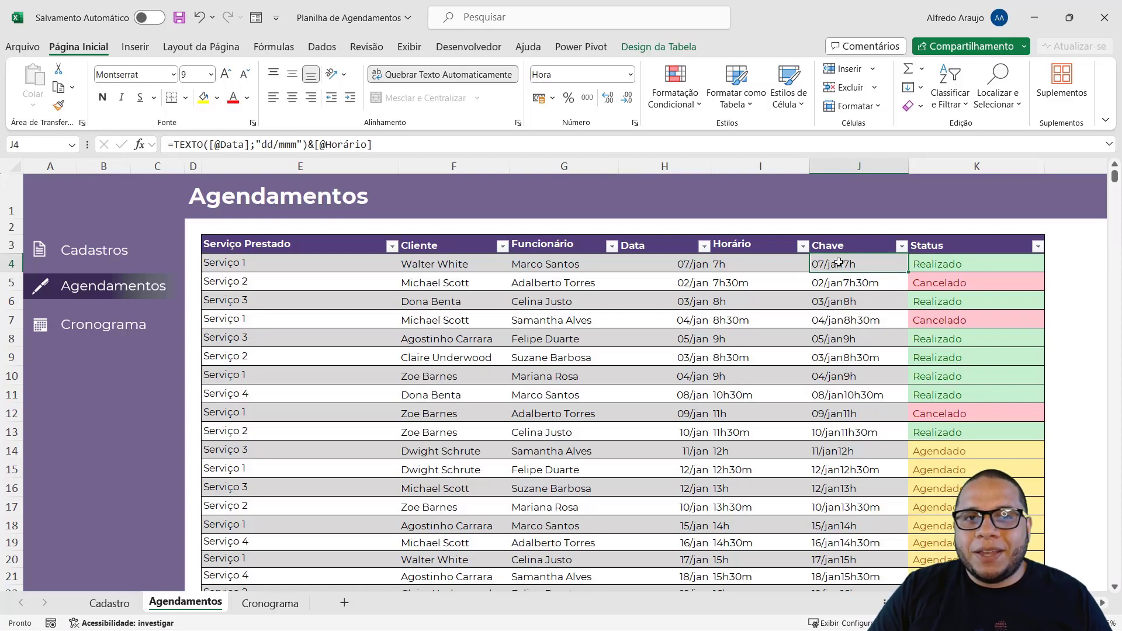
Compare the Cronograma 02/jan 7h slot formula and its 01/jan, 7h and 07/jan headers with Agendamentos' Chave keys
click(291, 603)
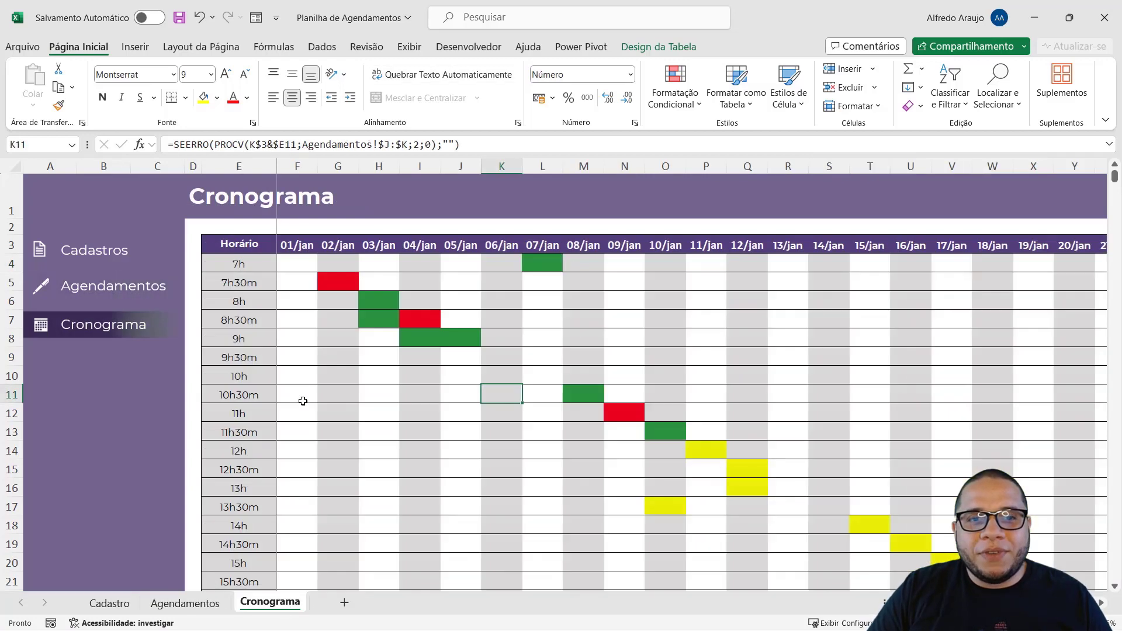
click(327, 262)
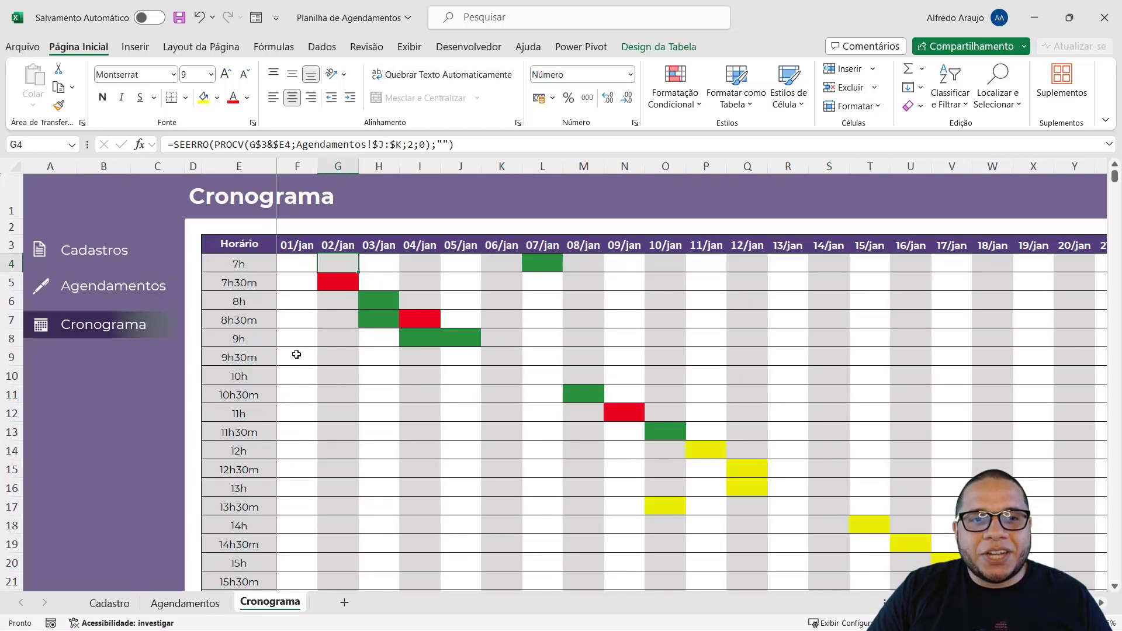
click(299, 244)
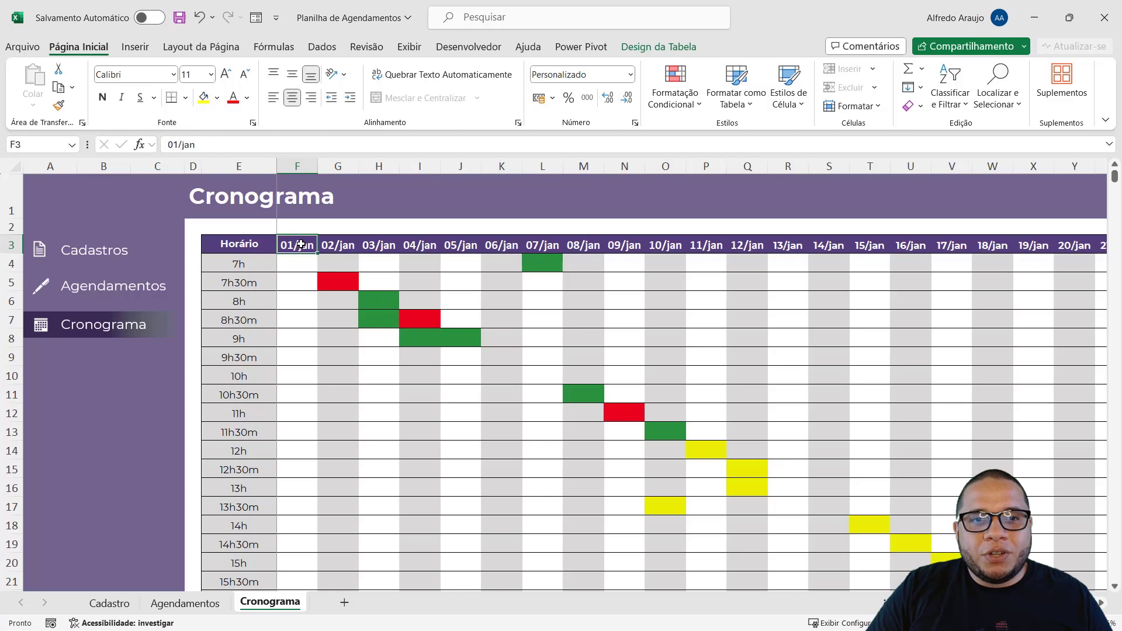
click(266, 269)
key(Up)
key(Down)
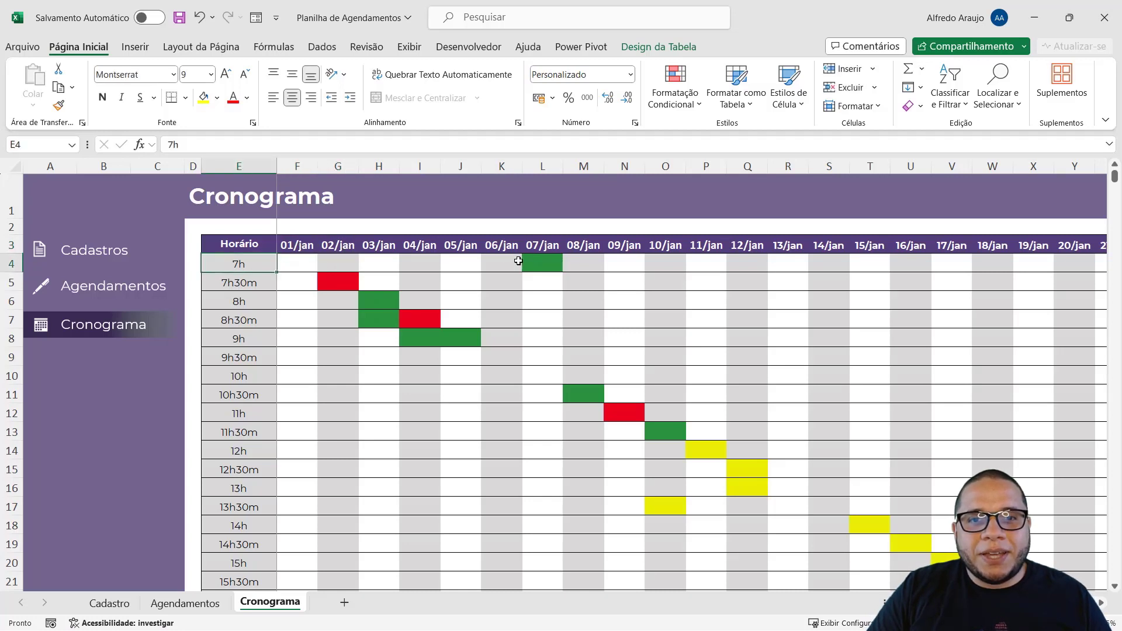
click(538, 245)
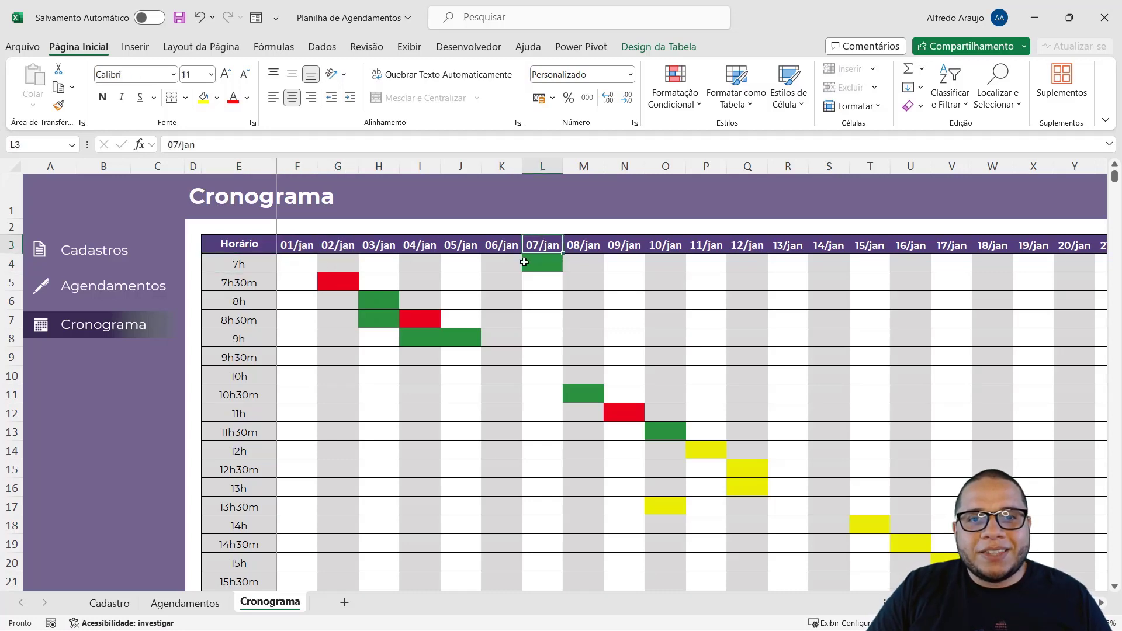
click(205, 604)
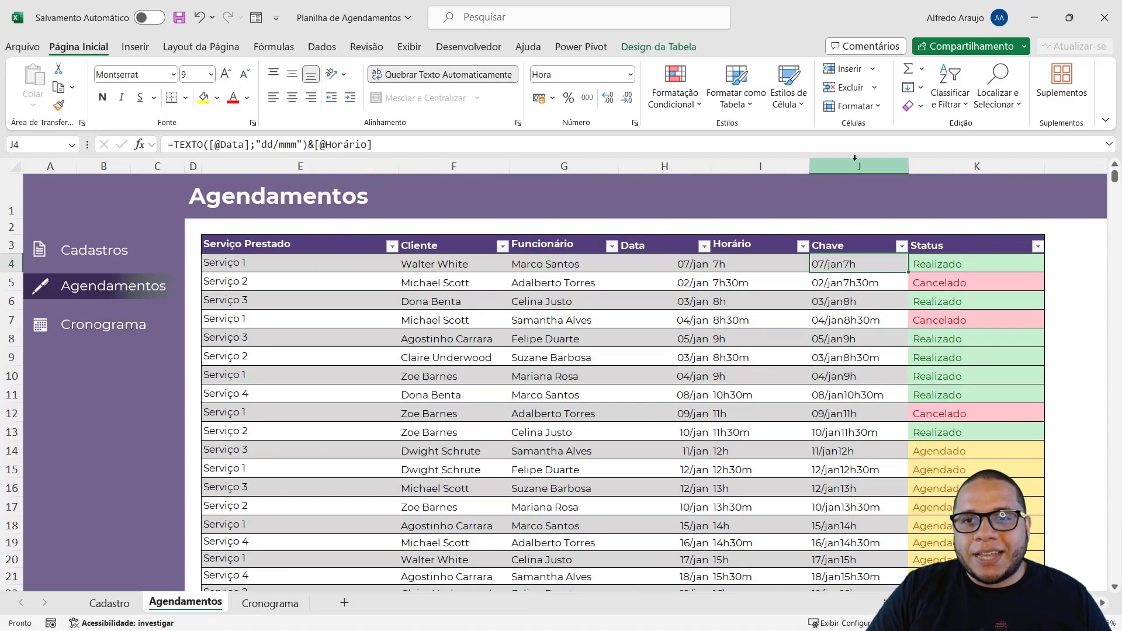
drag(858, 167, 970, 167)
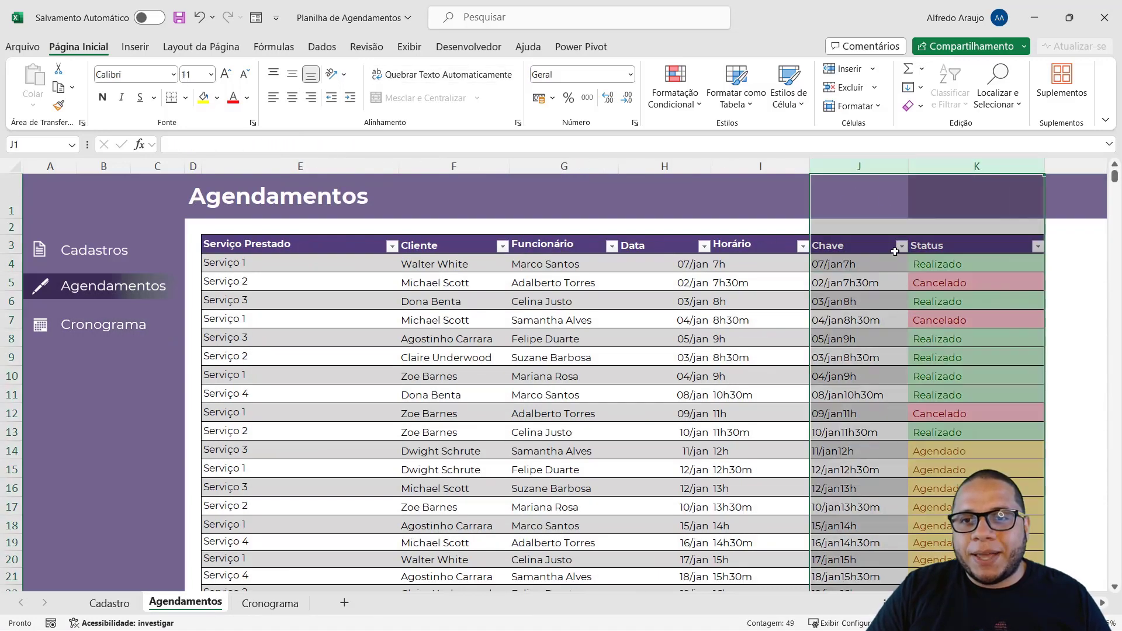
click(839, 264)
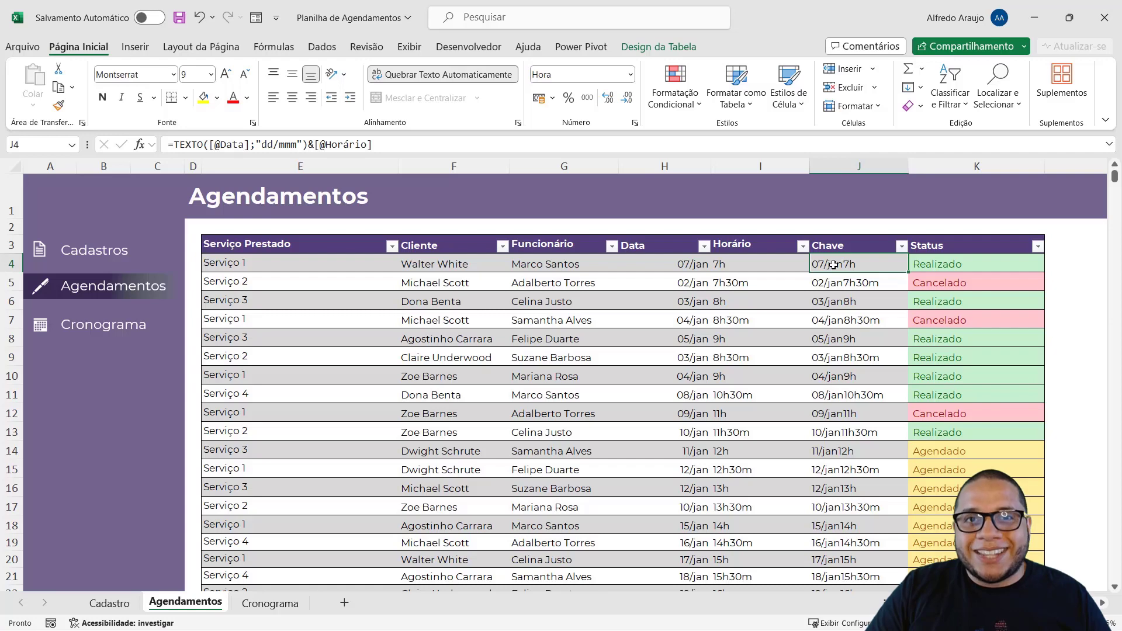
drag(843, 264, 988, 264)
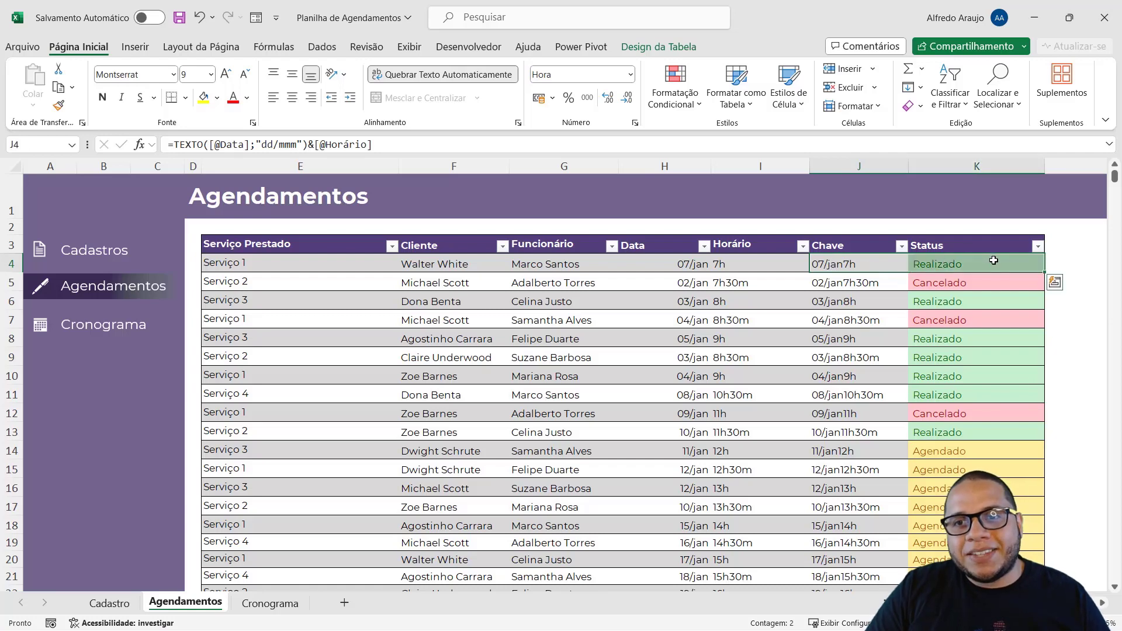
click(270, 603)
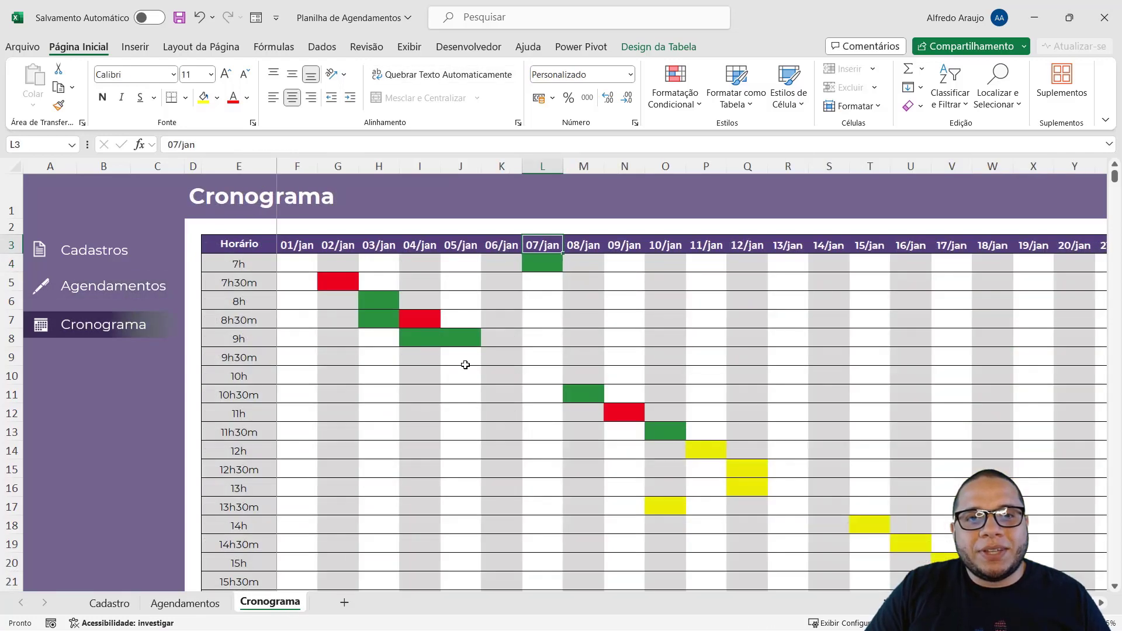
click(548, 263)
click(345, 287)
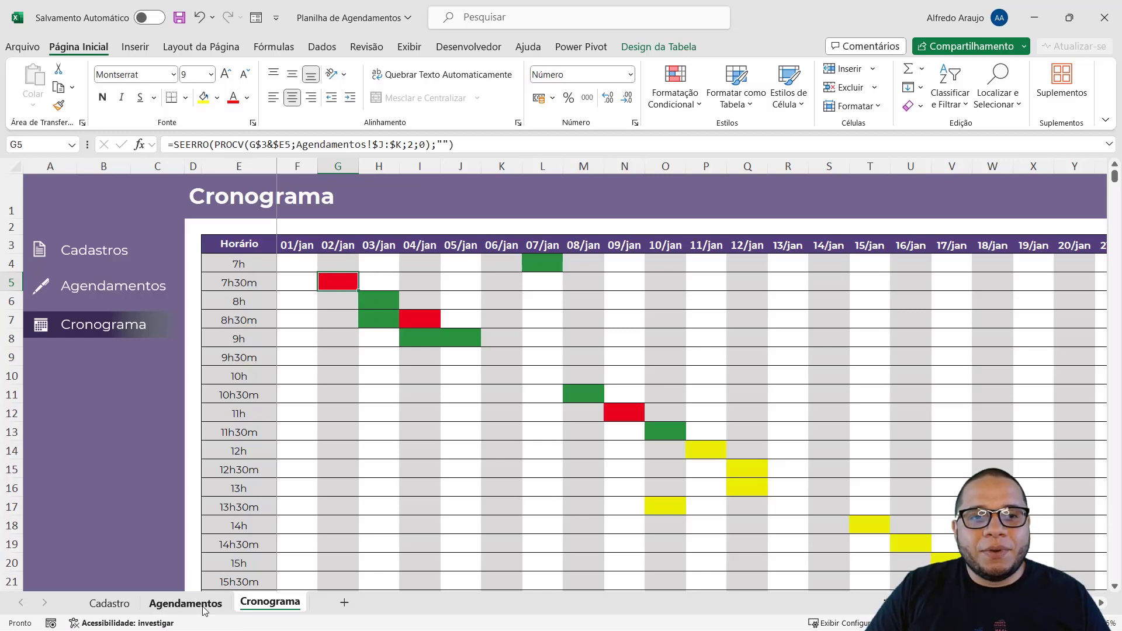
click(185, 604)
click(849, 160)
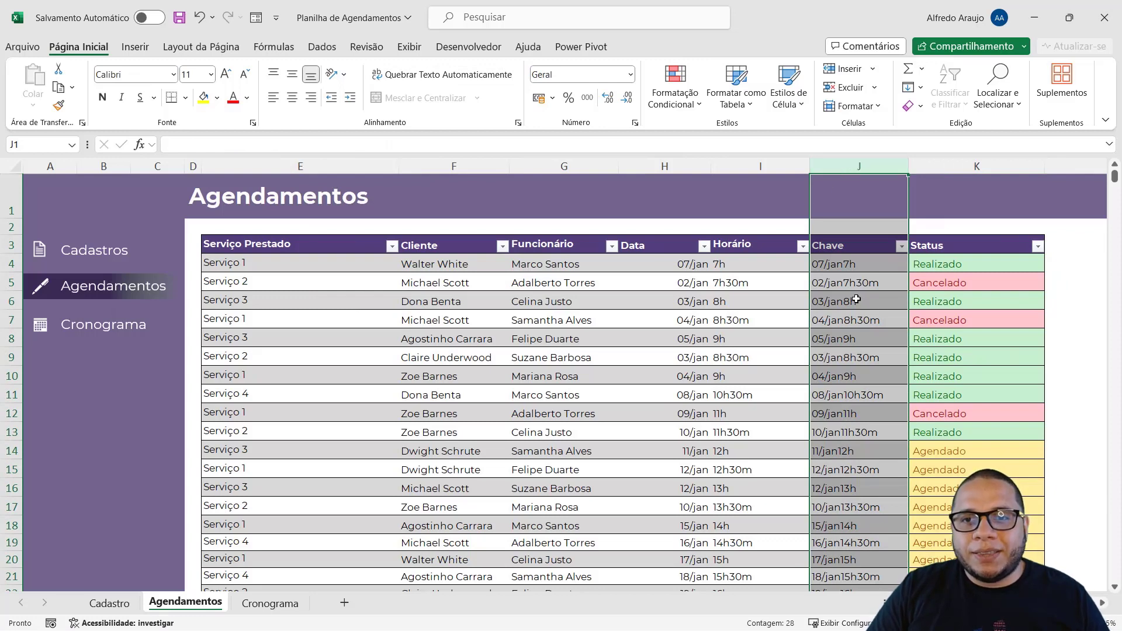
click(827, 283)
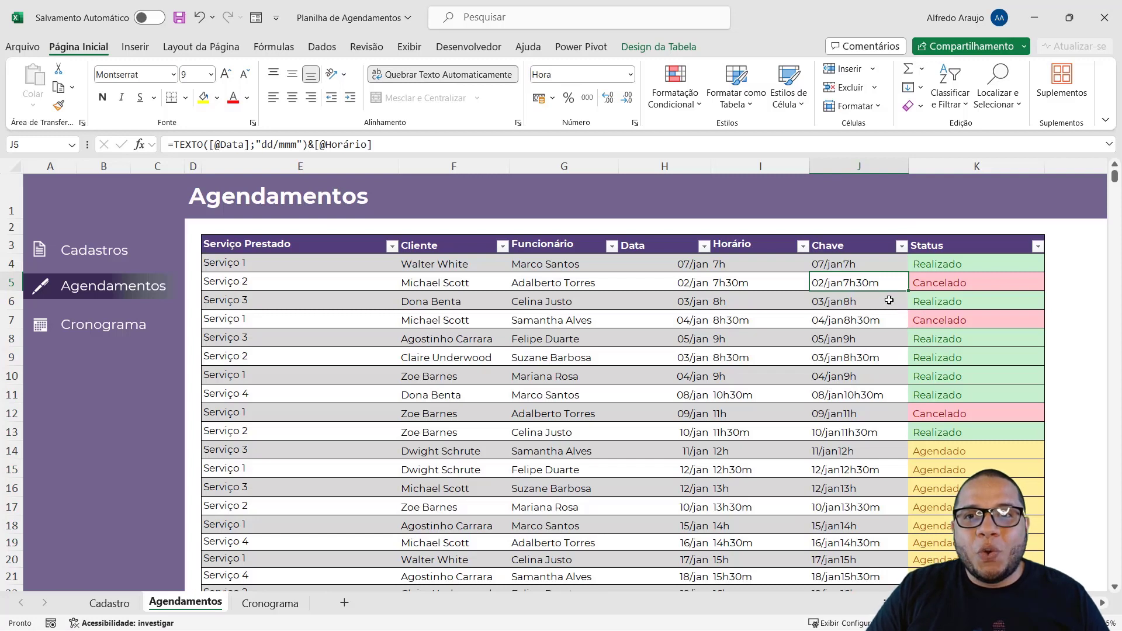
drag(869, 286, 963, 283)
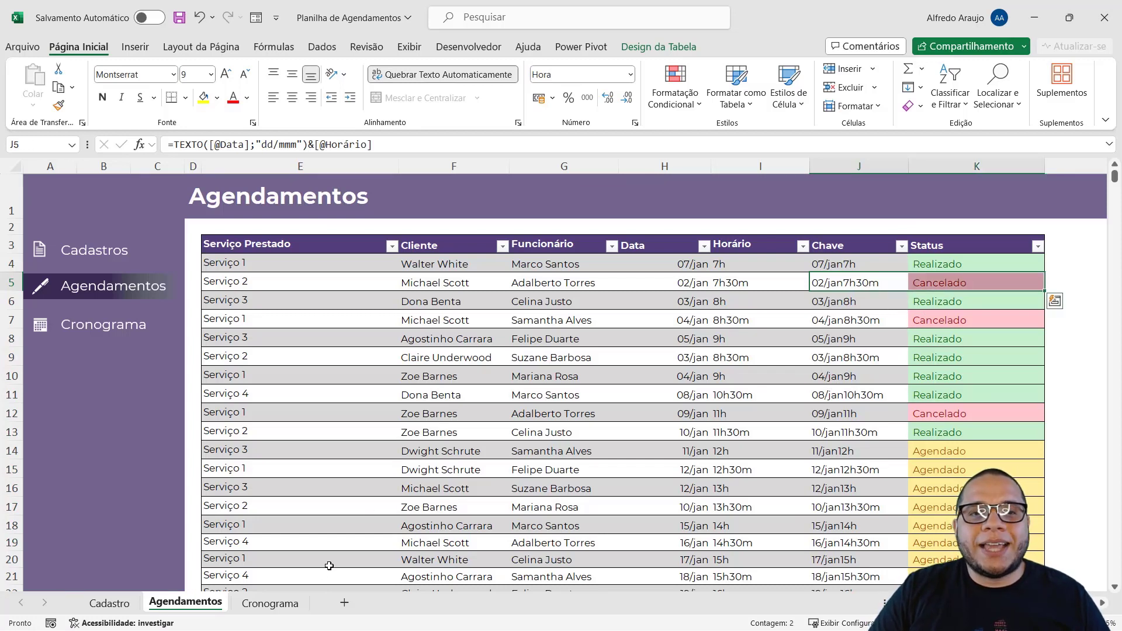
click(292, 603)
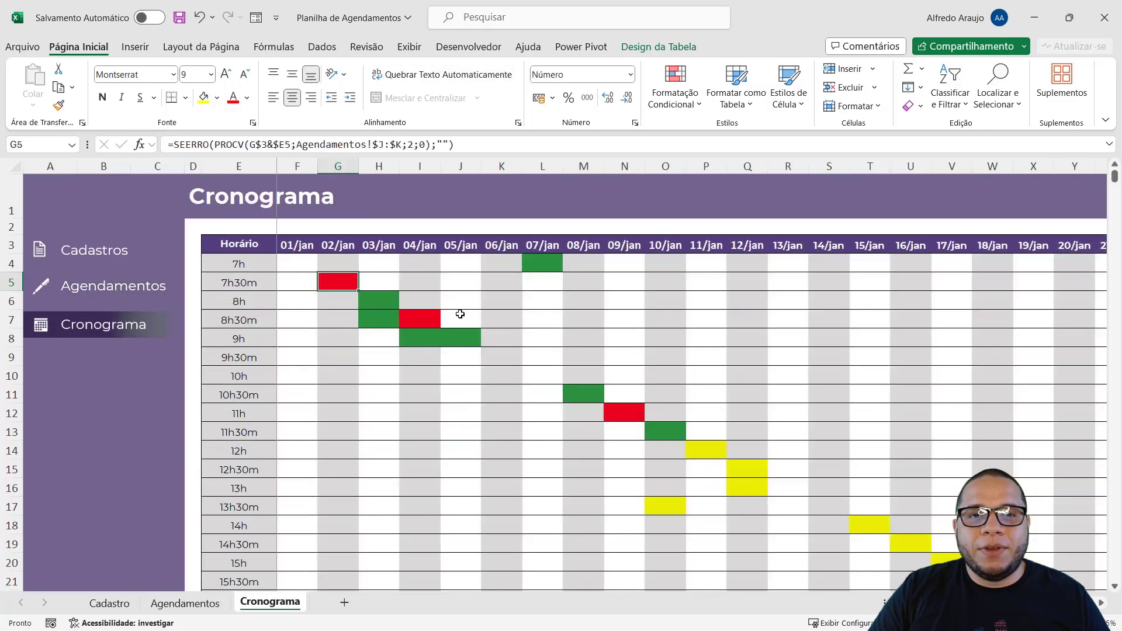
click(304, 262)
click(675, 87)
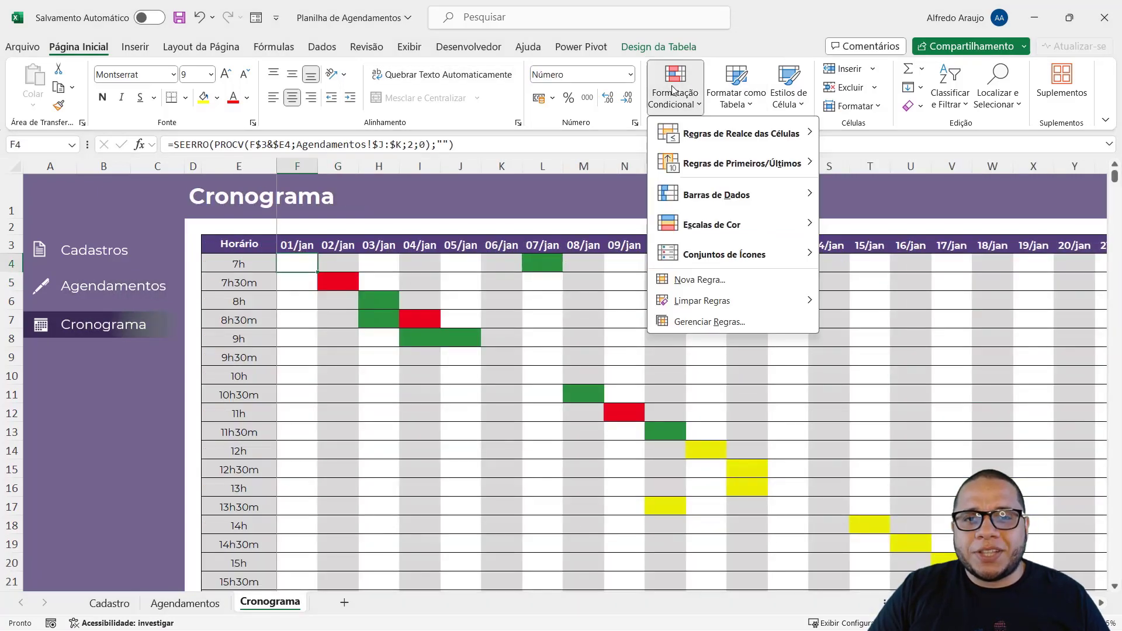
click(690, 324)
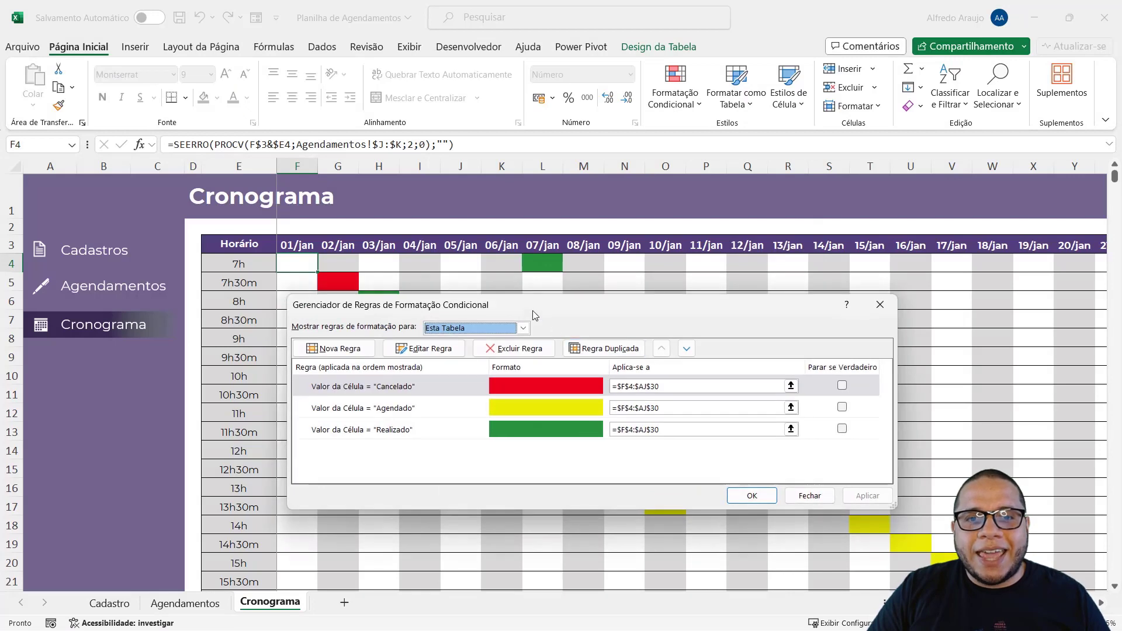
drag(534, 298, 674, 112)
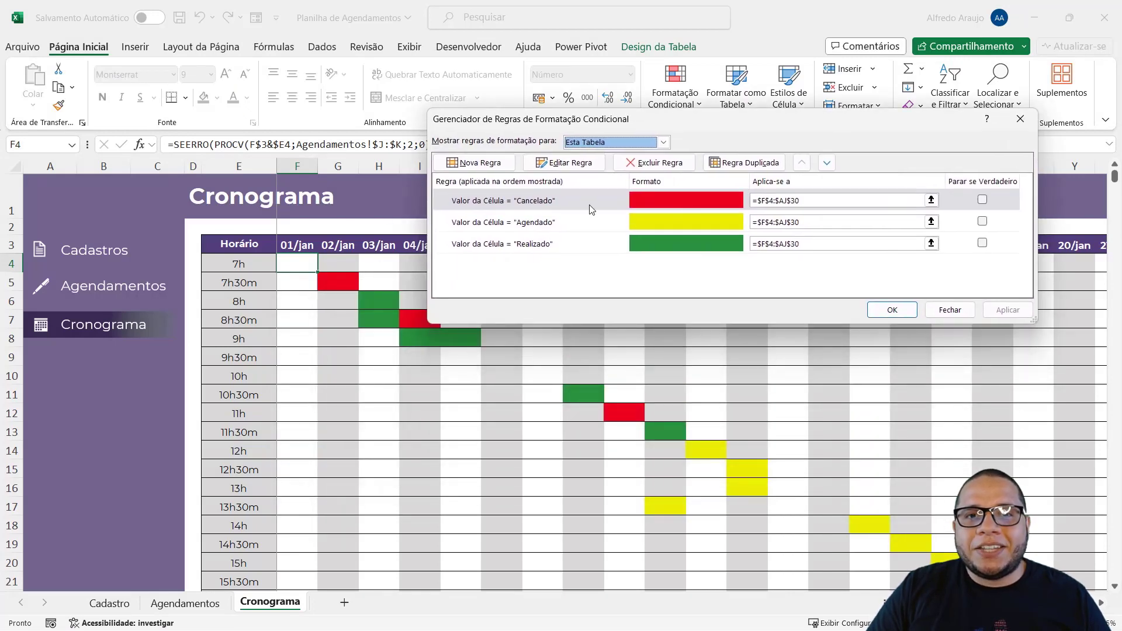
click(529, 202)
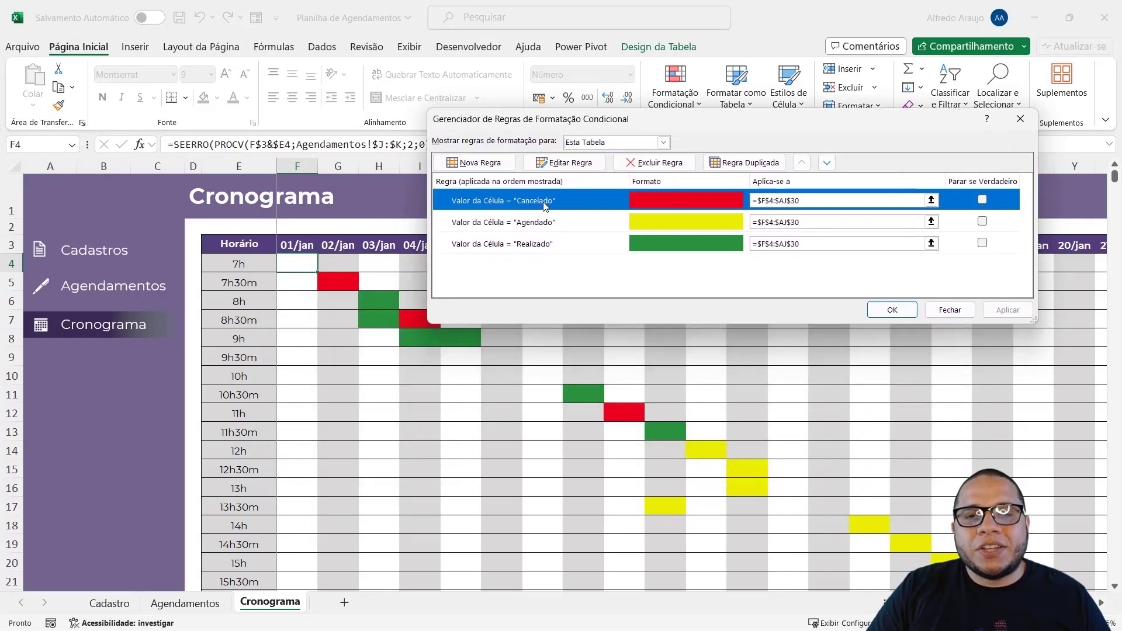
click(540, 225)
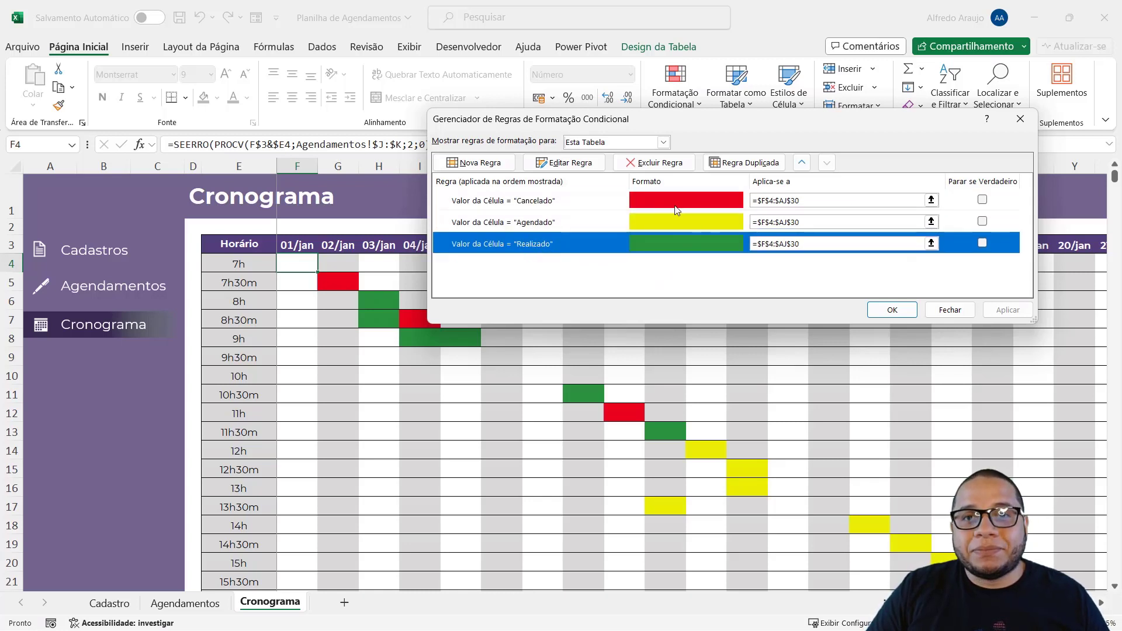
click(655, 206)
click(651, 222)
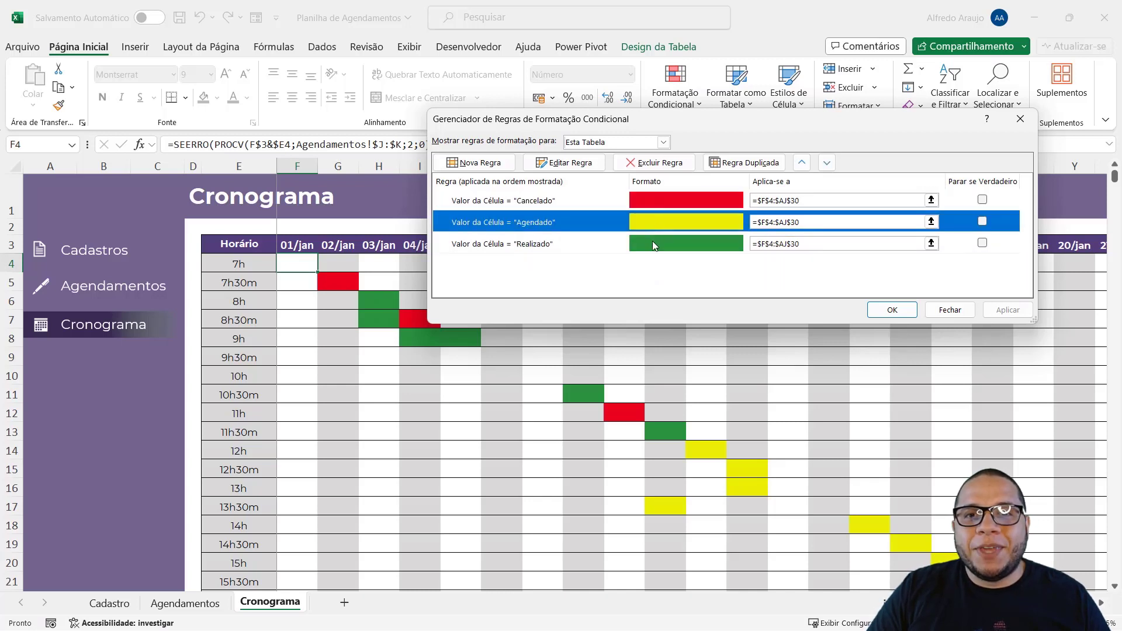
click(653, 241)
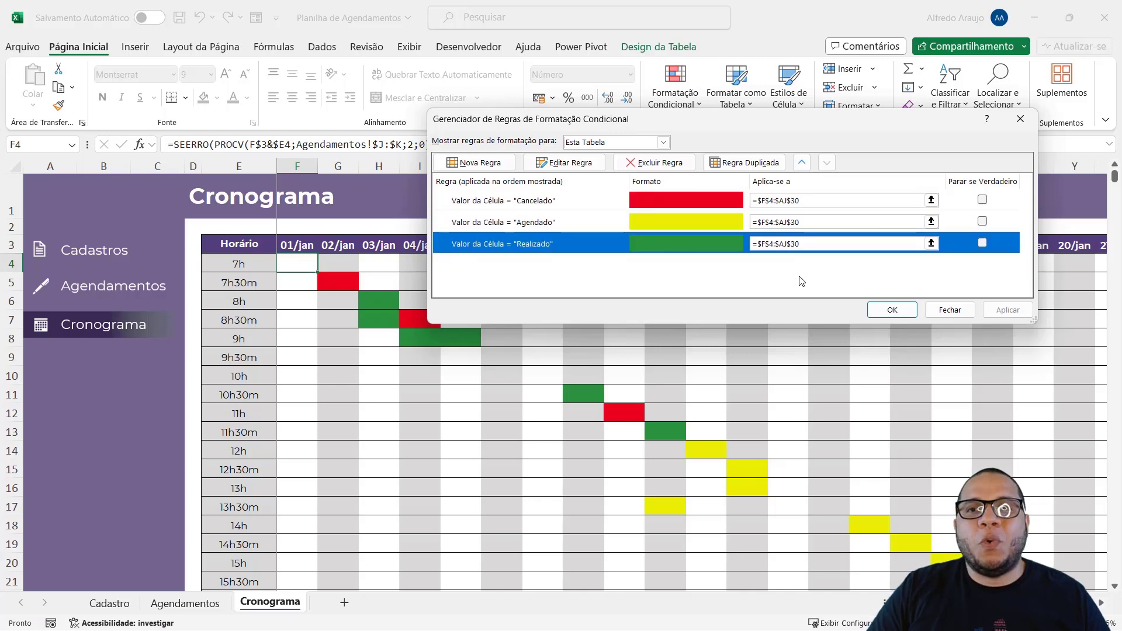
click(949, 310)
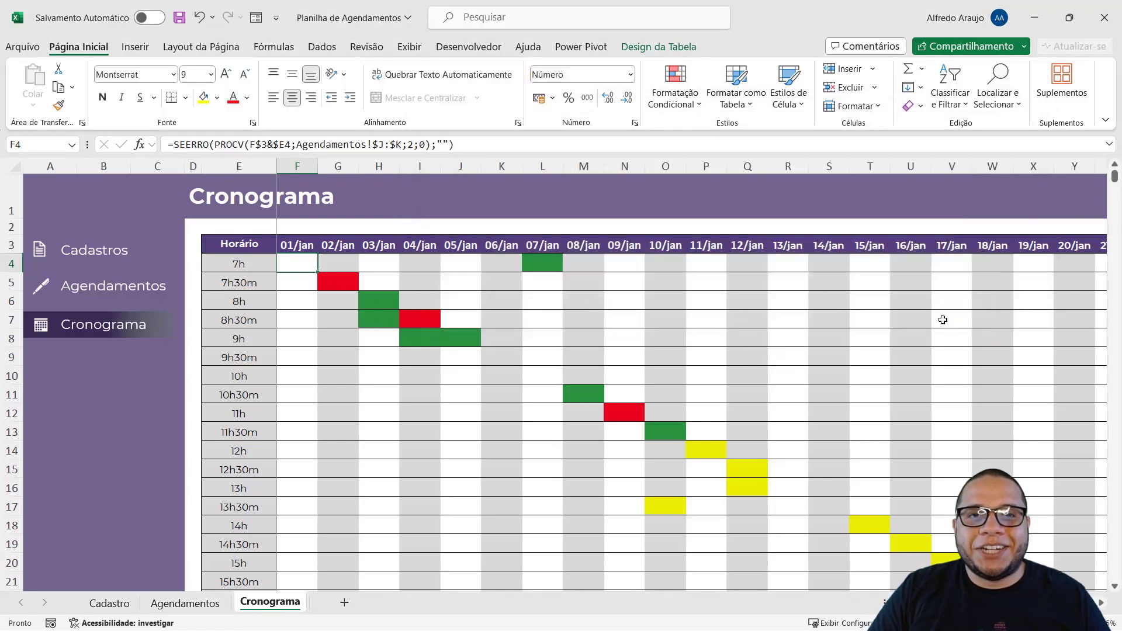
Hide the Chave helper column J on the Agendamentos sheet
click(126, 286)
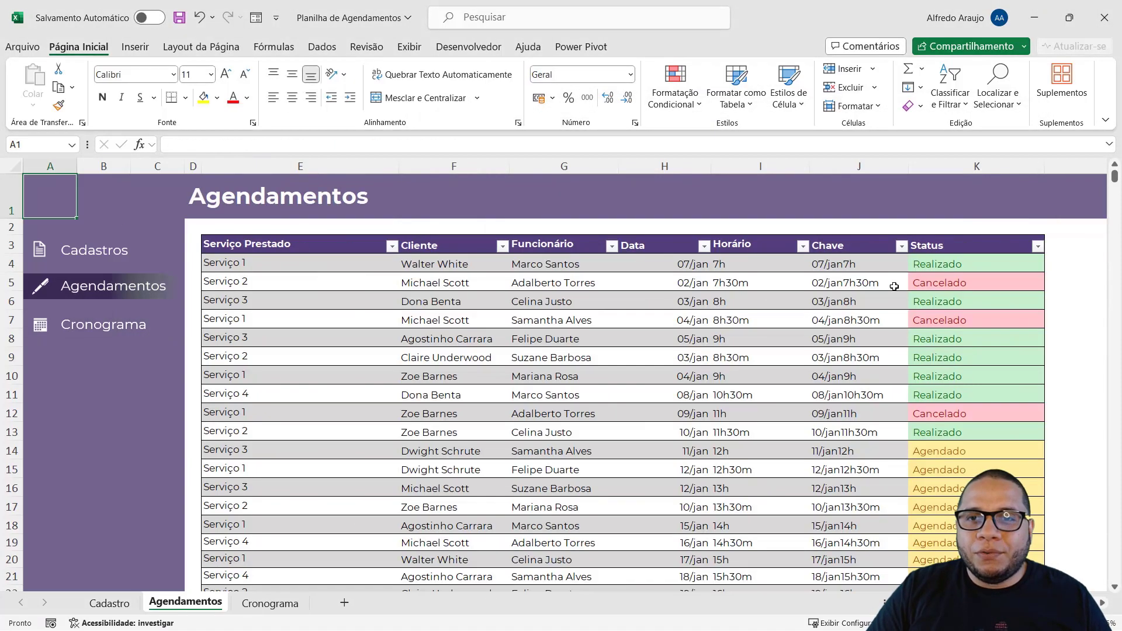
right_click(868, 166)
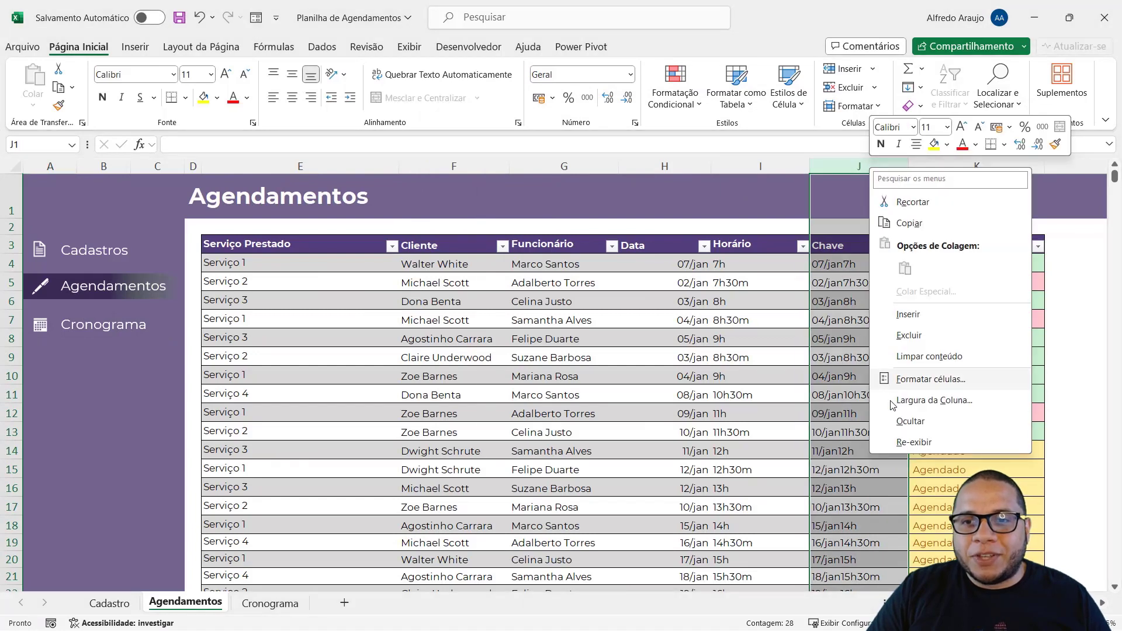
click(909, 422)
Try the Horário and Status dropdowns in row 4, keeping 7h and Realizado unchanged
click(864, 357)
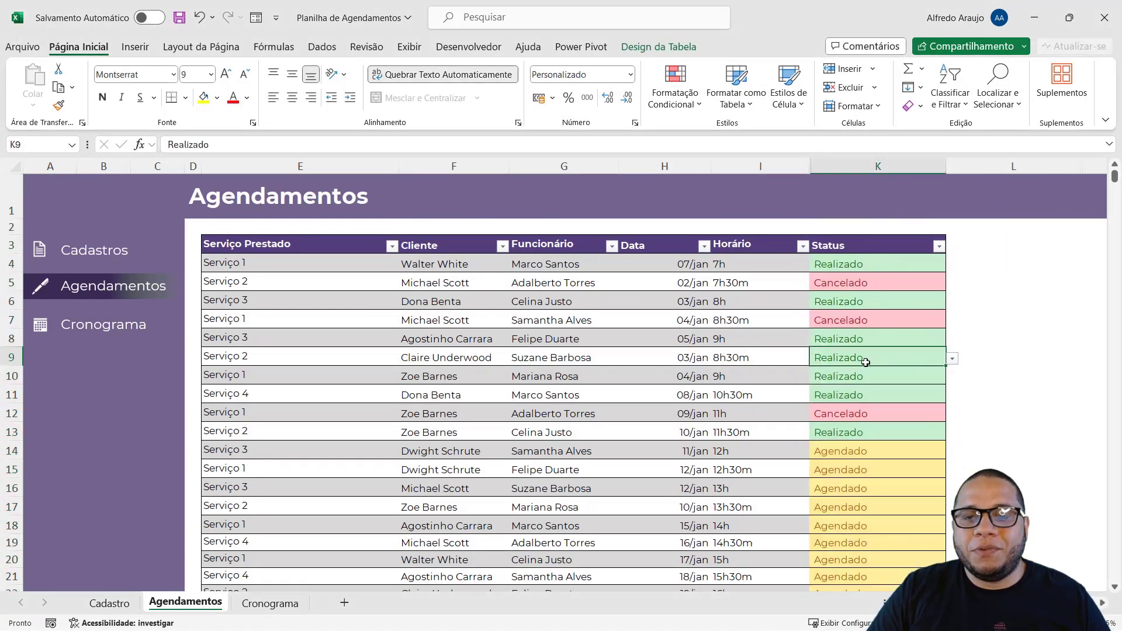
click(780, 322)
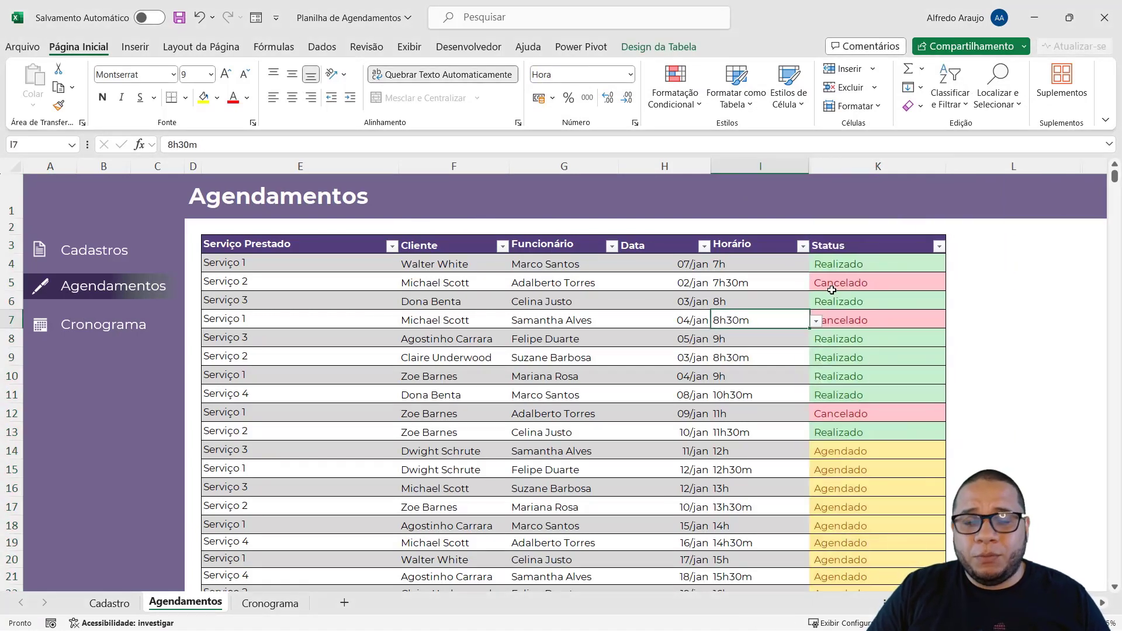
click(808, 267)
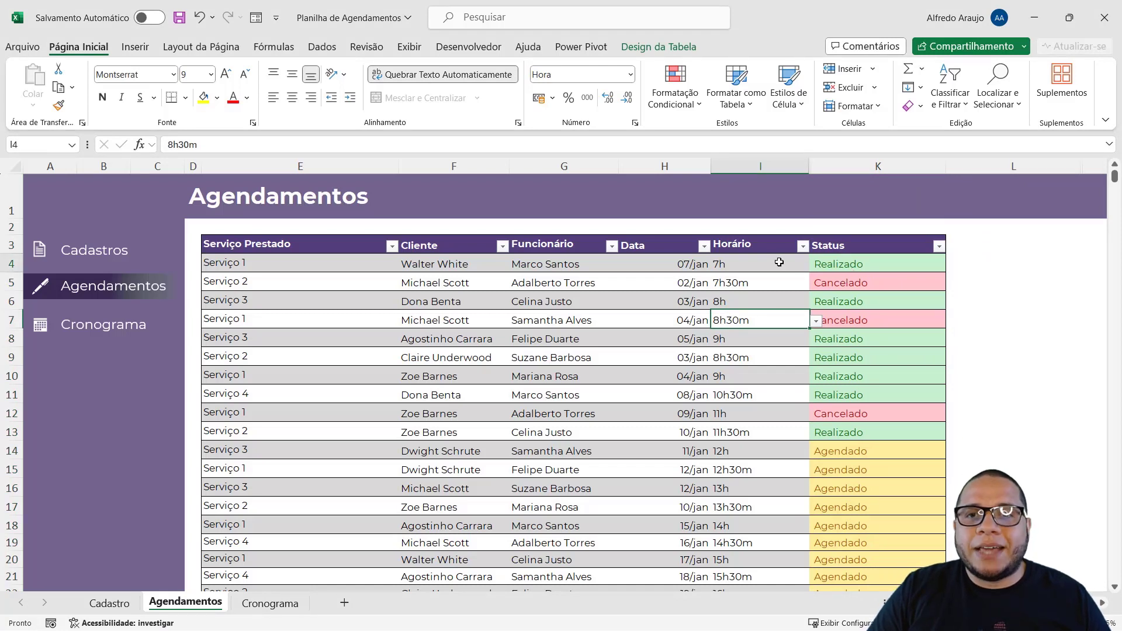
click(815, 266)
click(815, 267)
double_click(815, 266)
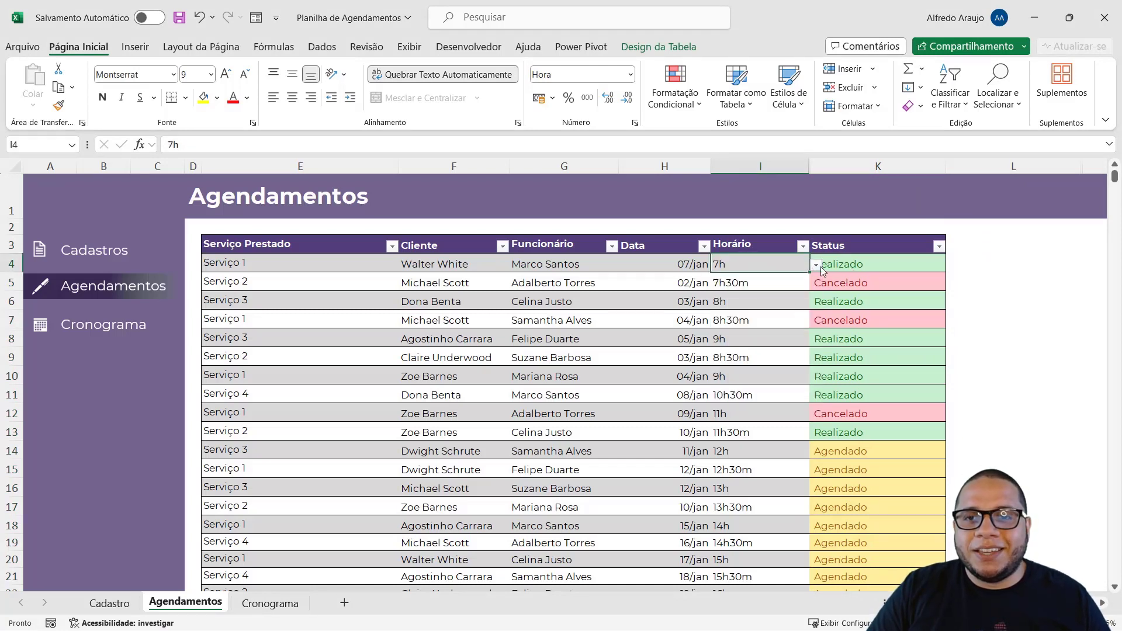
click(935, 266)
click(953, 266)
click(953, 265)
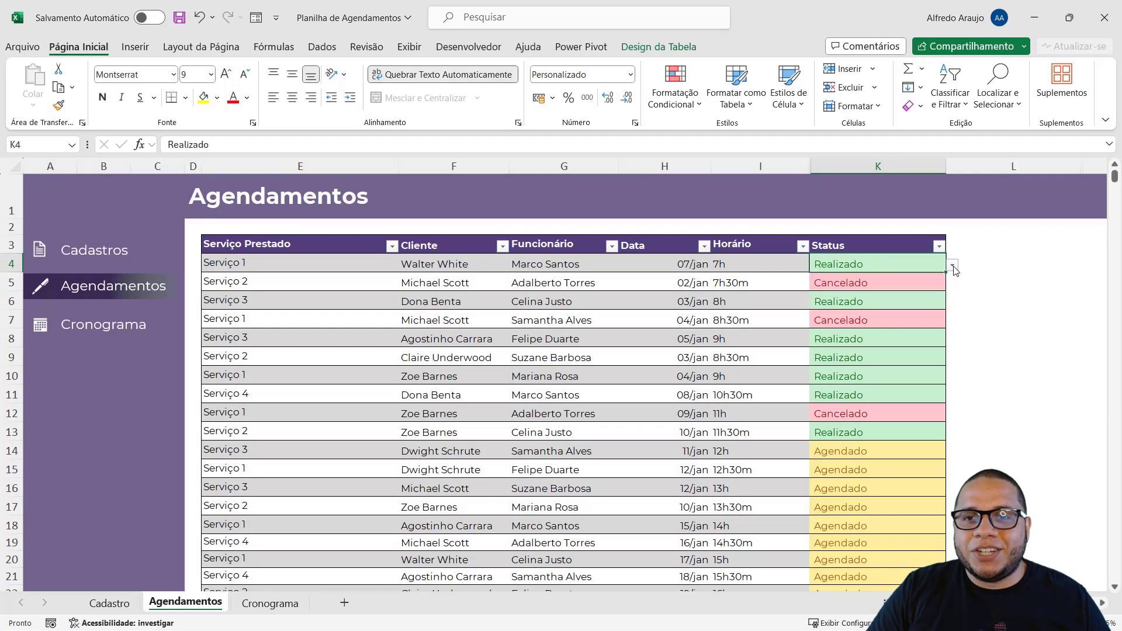
click(953, 266)
click(863, 267)
Try the Funcionário dropdown in G5 without changing the employee
click(684, 282)
click(579, 288)
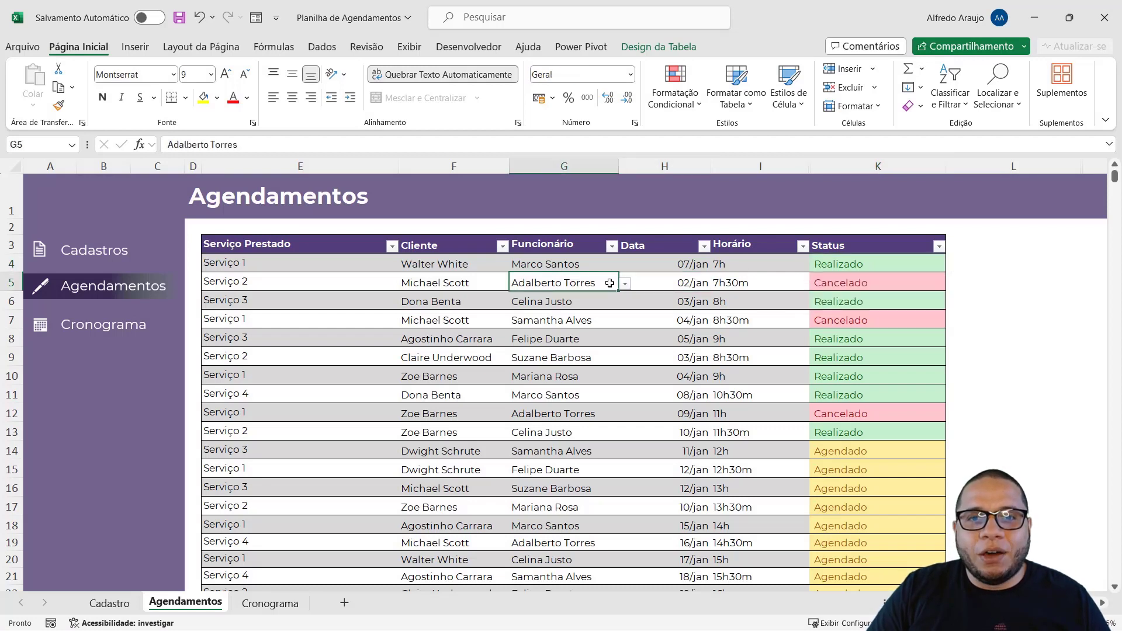
click(626, 285)
click(626, 285)
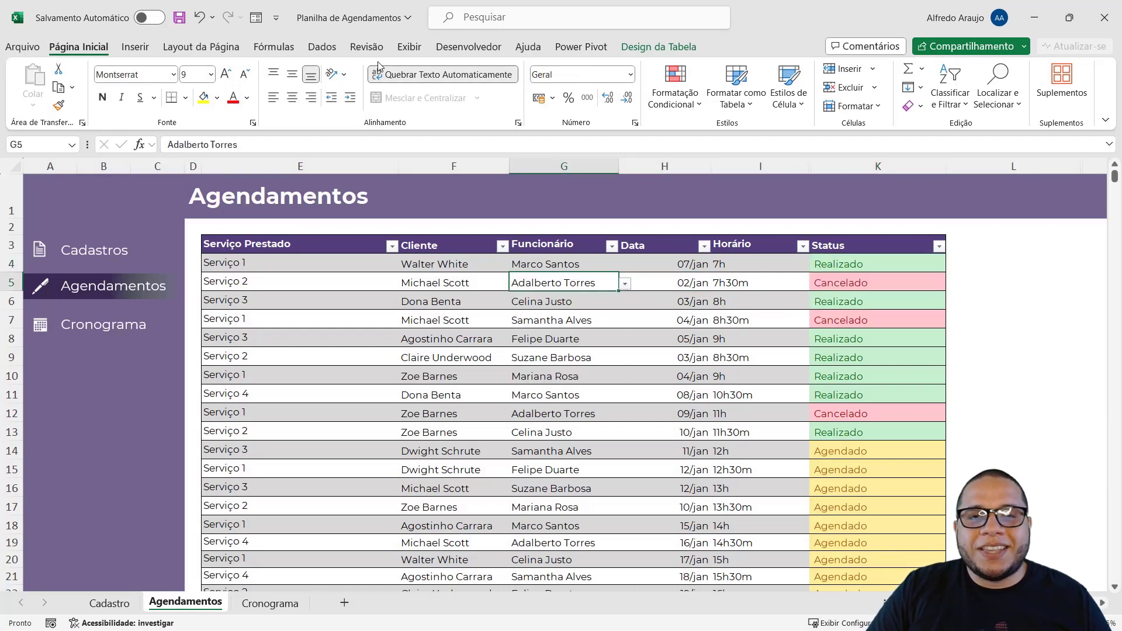
click(553, 259)
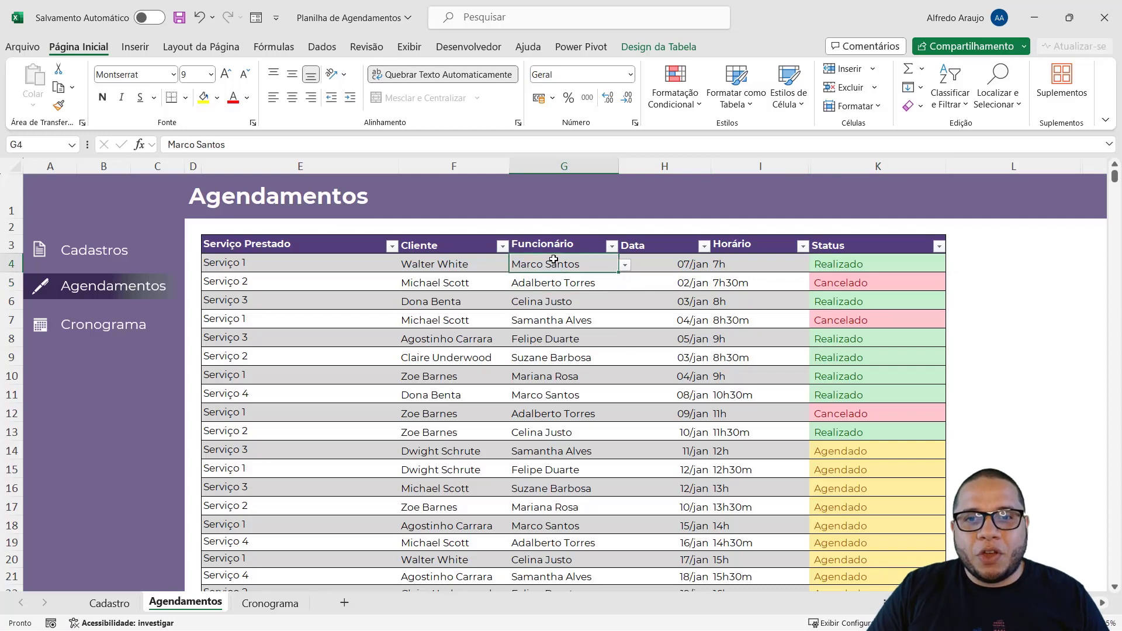
click(736, 263)
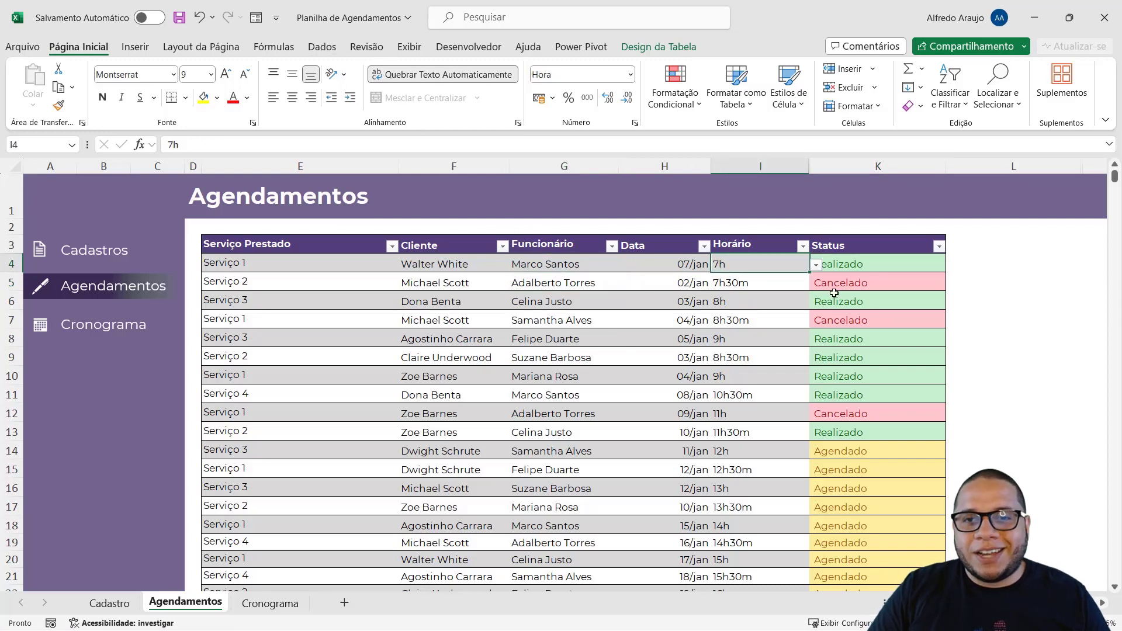
click(314, 48)
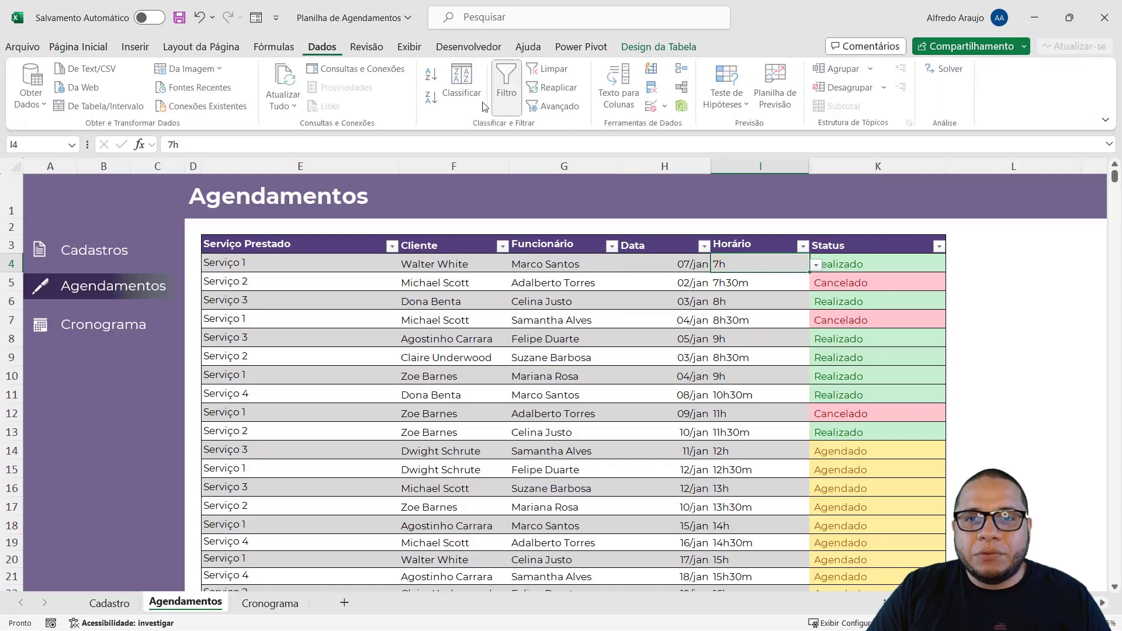
click(653, 109)
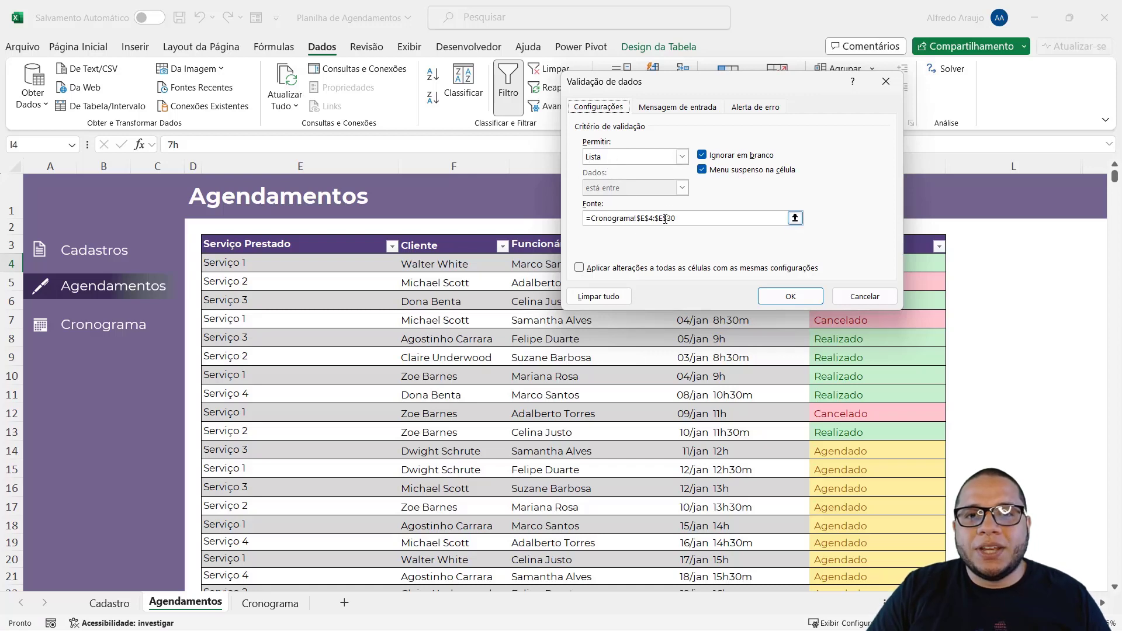
click(874, 299)
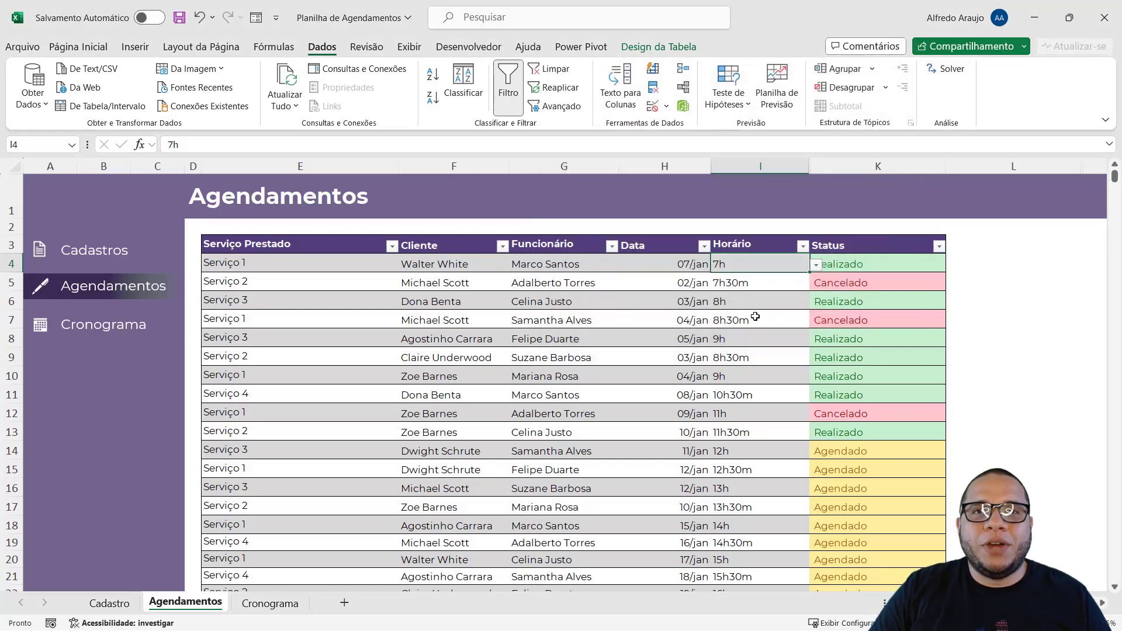